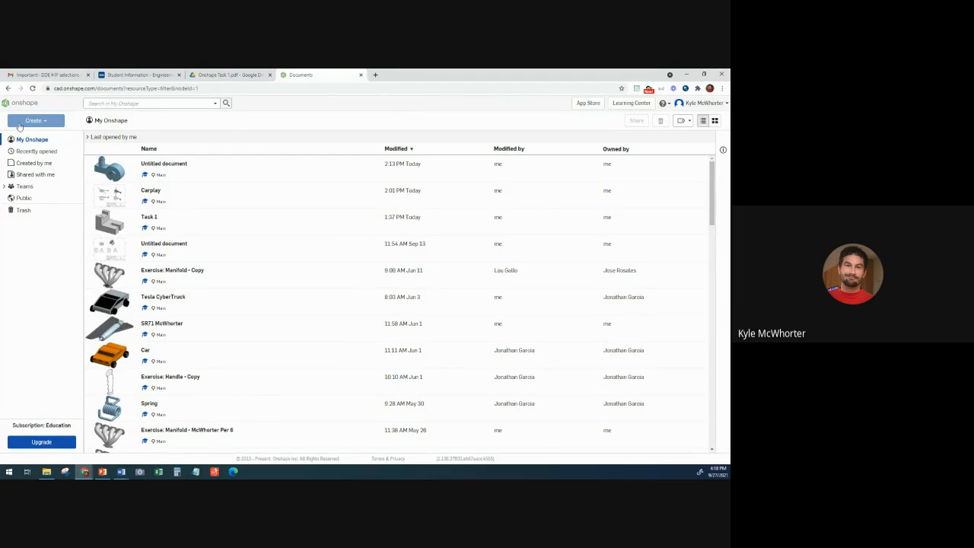
# Step: Create a new document named Task 1
pyautogui.click(33, 123)
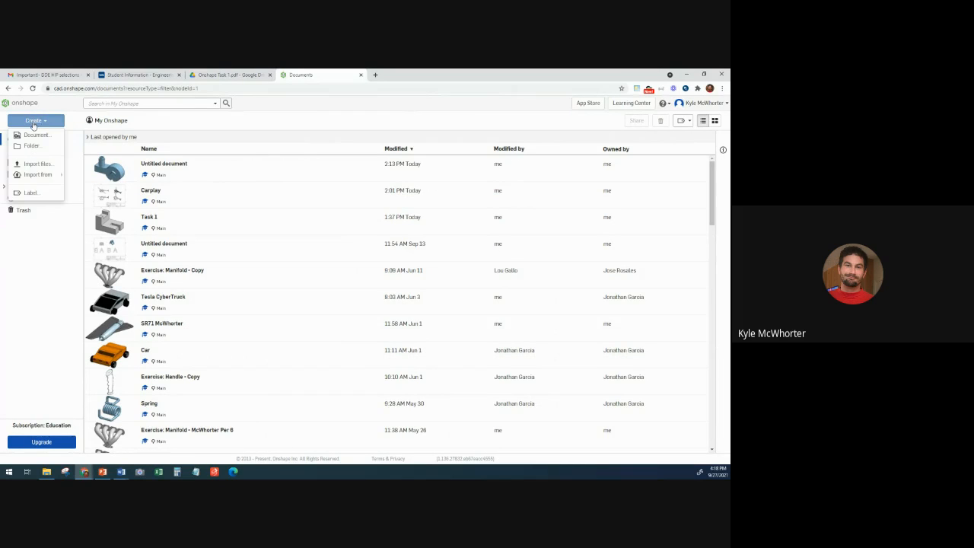
pyautogui.click(30, 136)
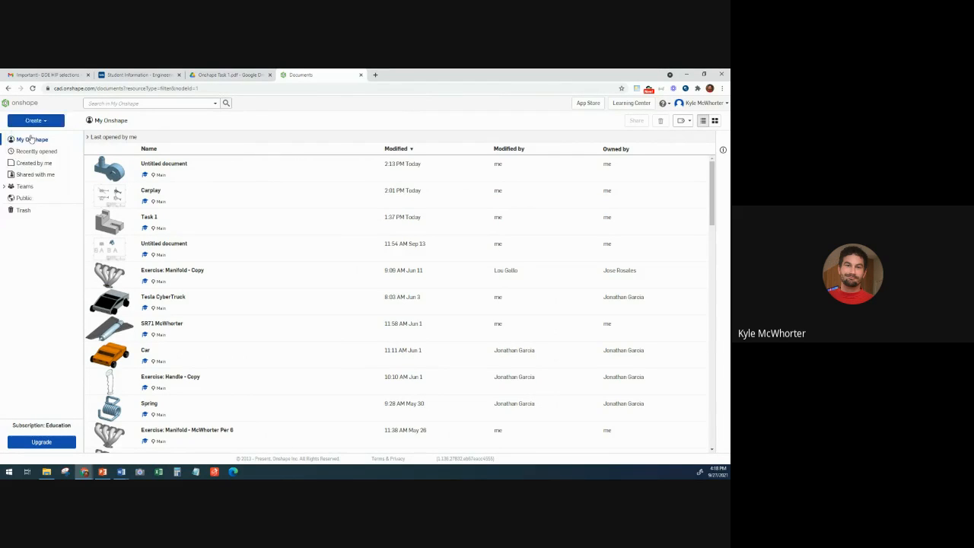
pyautogui.write('Ta')
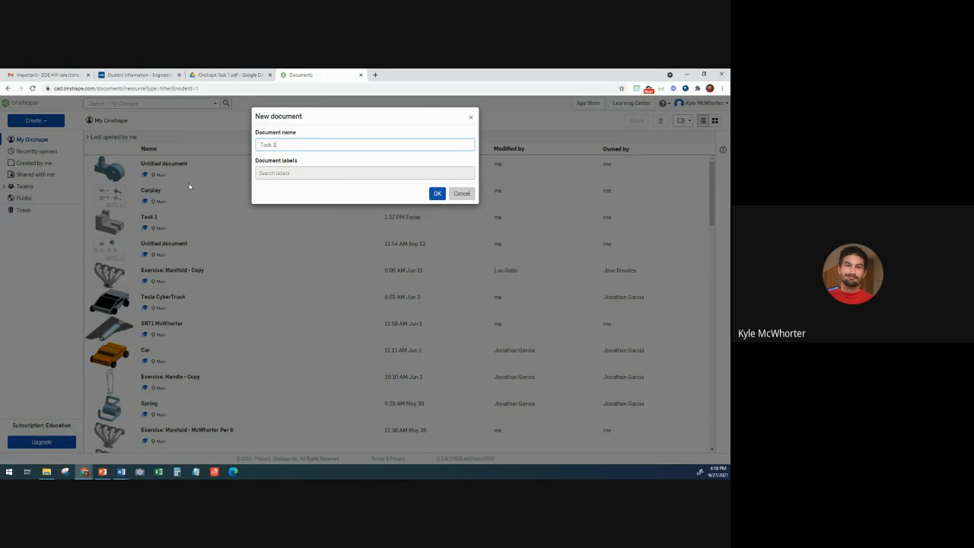
pyautogui.write('sk 1')
pyautogui.press('Return')
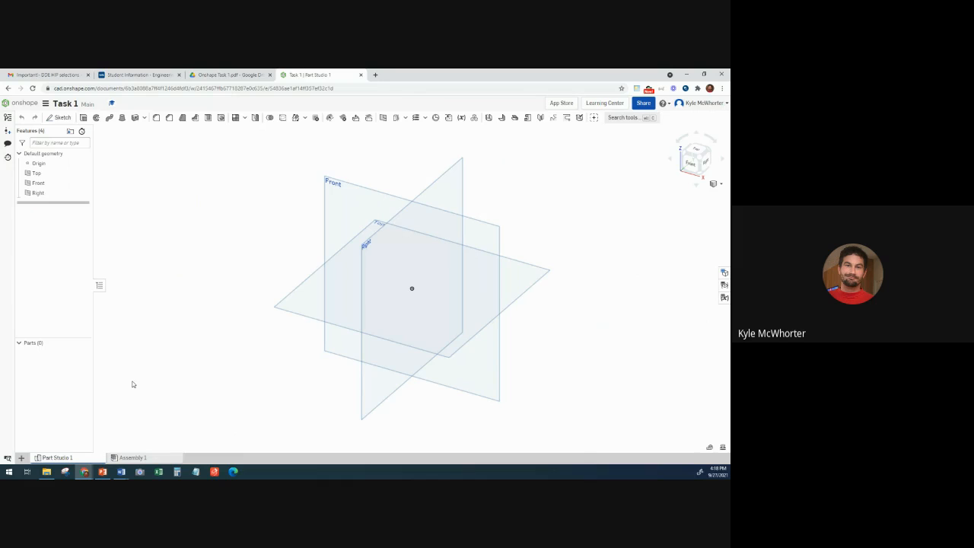
# Step: Examine the isometric block figure 1 in the Onshape Task 1 PDF and return to the part studio
pyautogui.moveTo(65, 459)
pyautogui.click(252, 75)
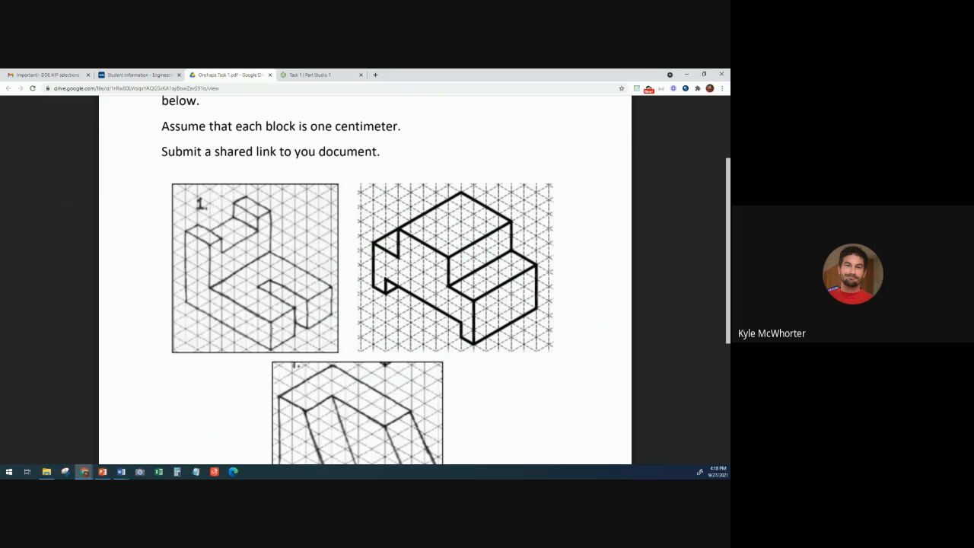
pyautogui.click(313, 75)
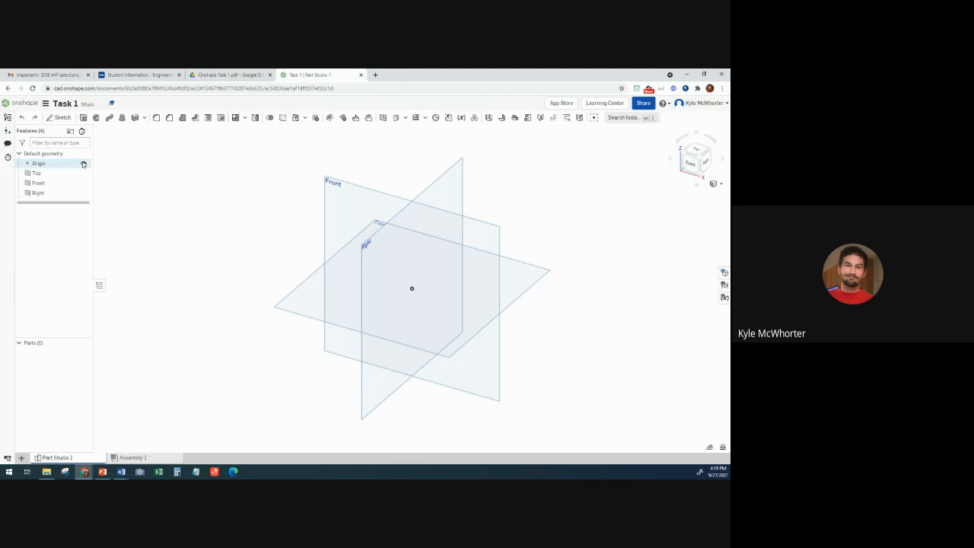
# Step: Start a sketch on the Front plane, viewed face-on with the default planes hidden
pyautogui.click(58, 120)
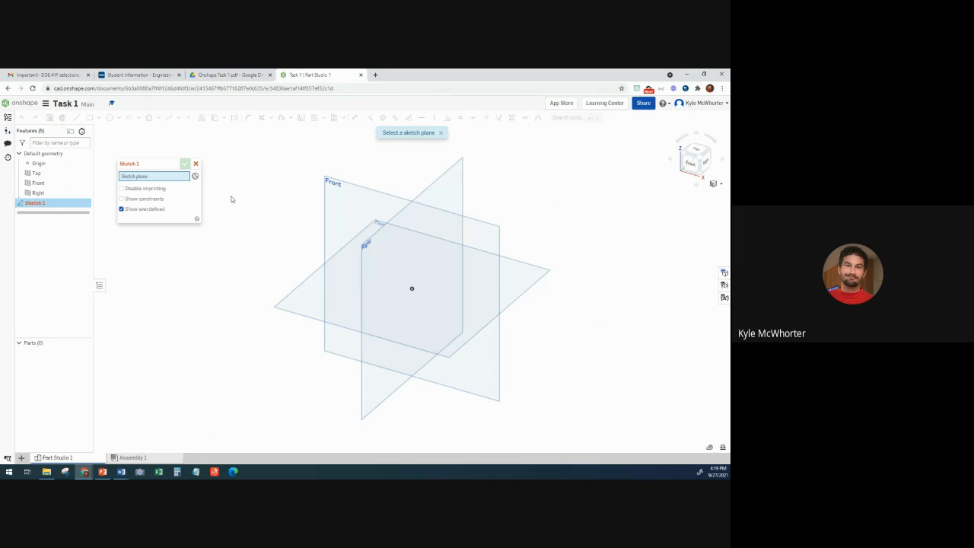
pyautogui.click(337, 192)
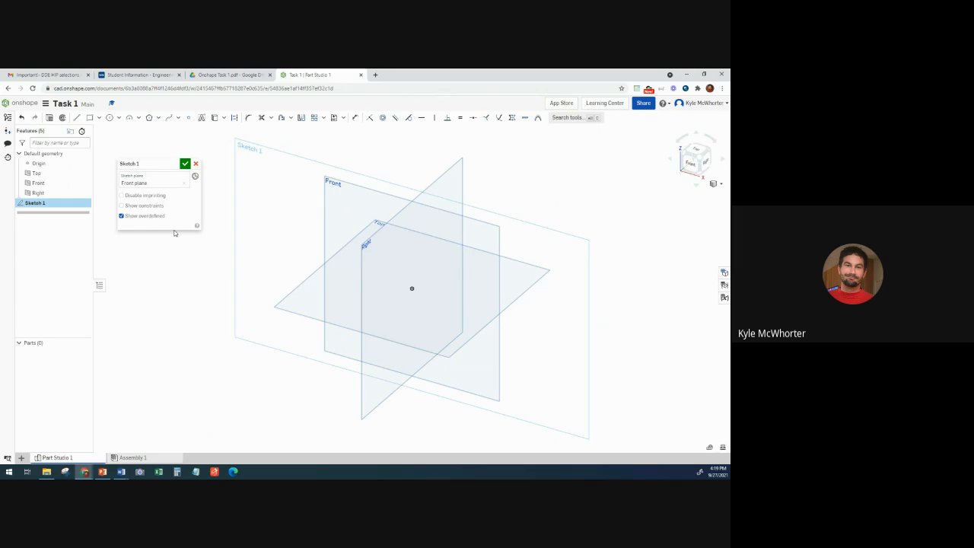
pyautogui.press('n')
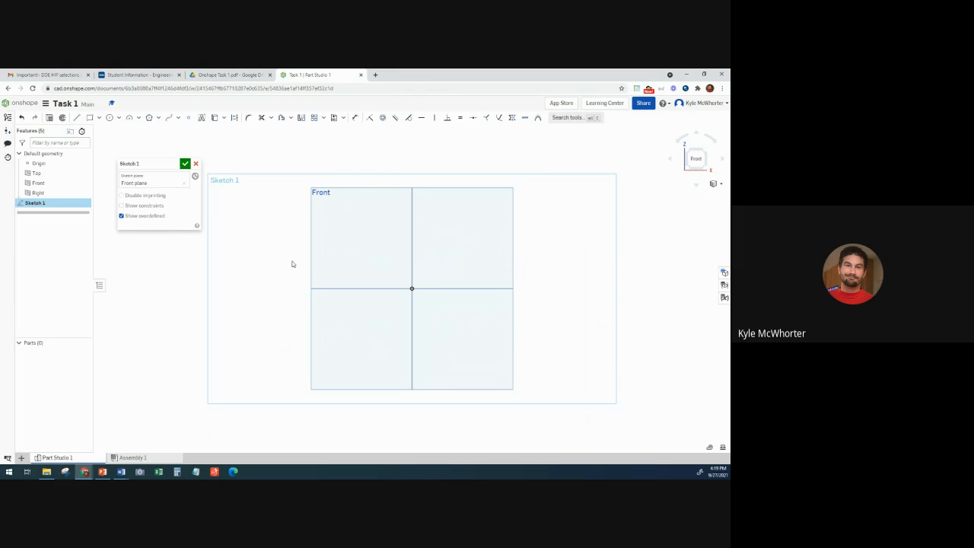
pyautogui.press('p')
pyautogui.moveTo(340, 307); pyautogui.dragTo(255, 314, button='middle')
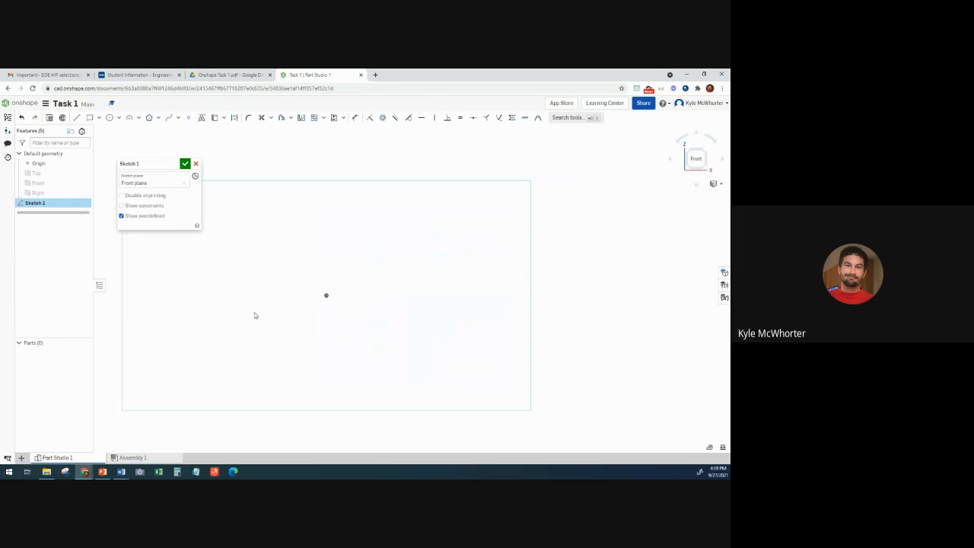
# Step: Sketch a closed L-shaped profile with lines from the origin, about 6.07 in wide and 4.77 in tall
pyautogui.click(76, 119)
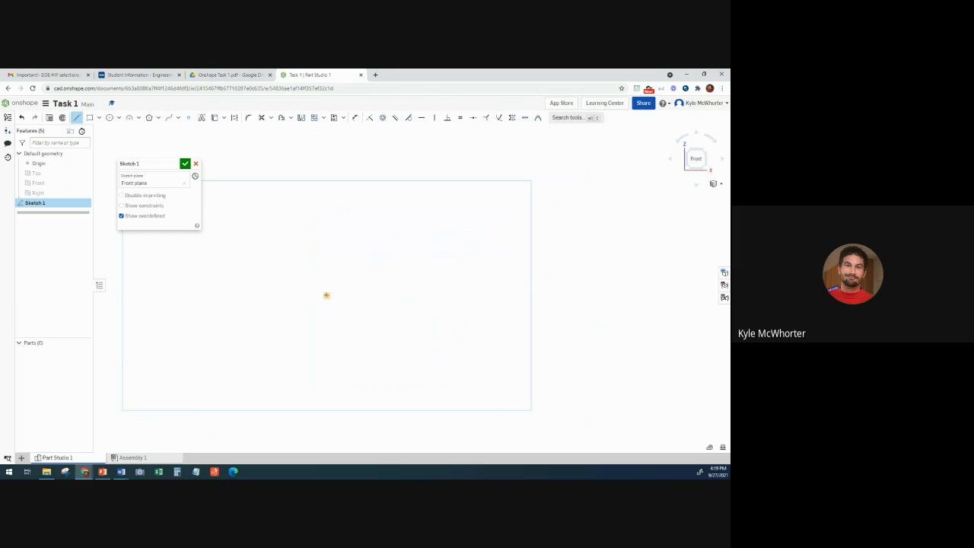
pyautogui.click(327, 296)
pyautogui.click(327, 135)
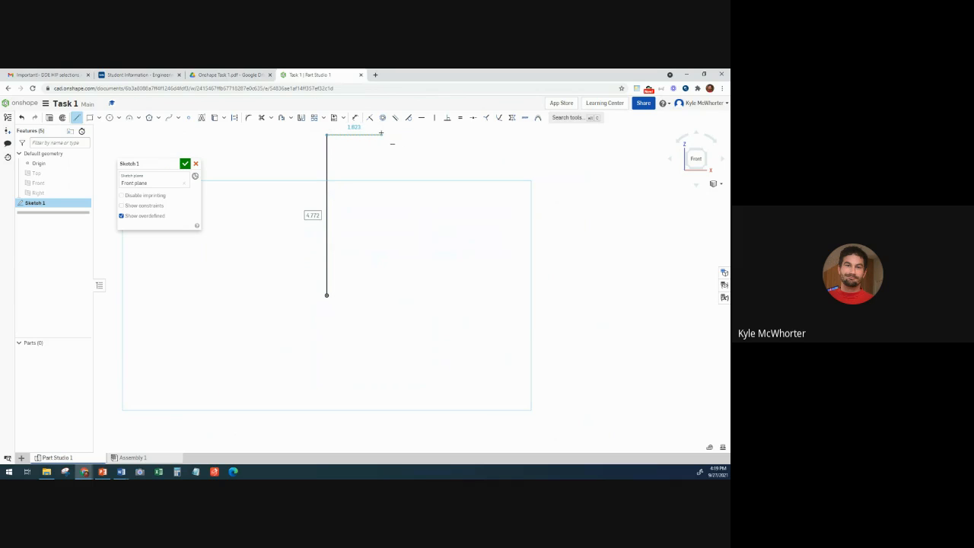
pyautogui.click(367, 135)
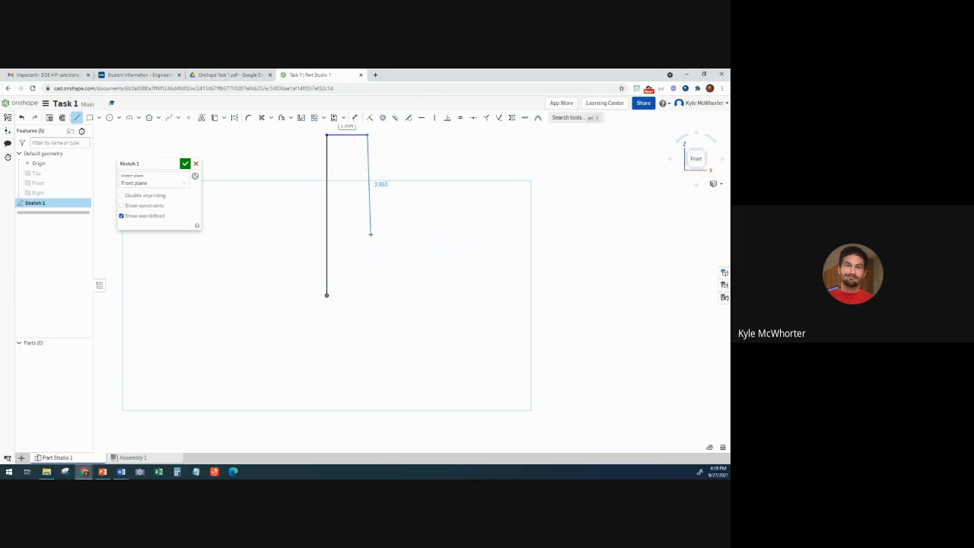
pyautogui.click(367, 260)
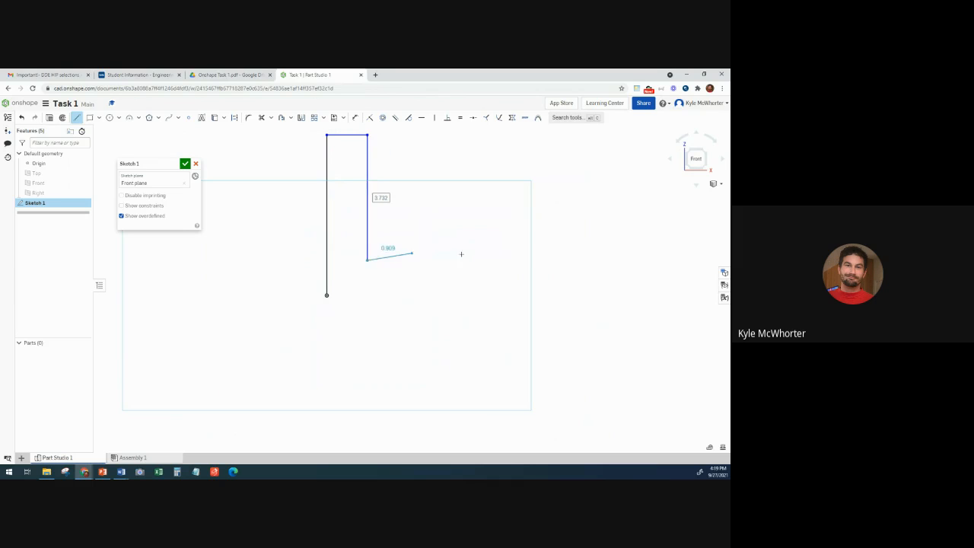
pyautogui.click(531, 260)
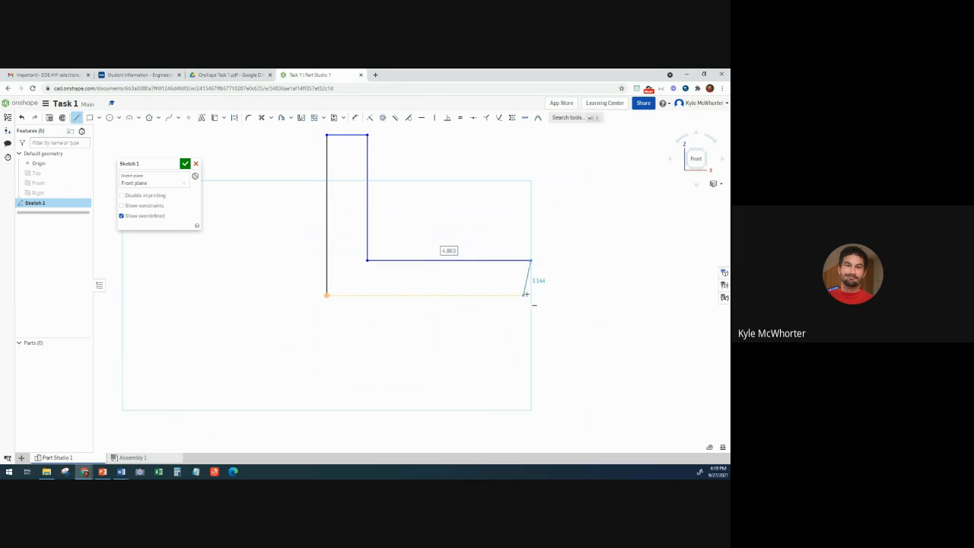
pyautogui.click(531, 294)
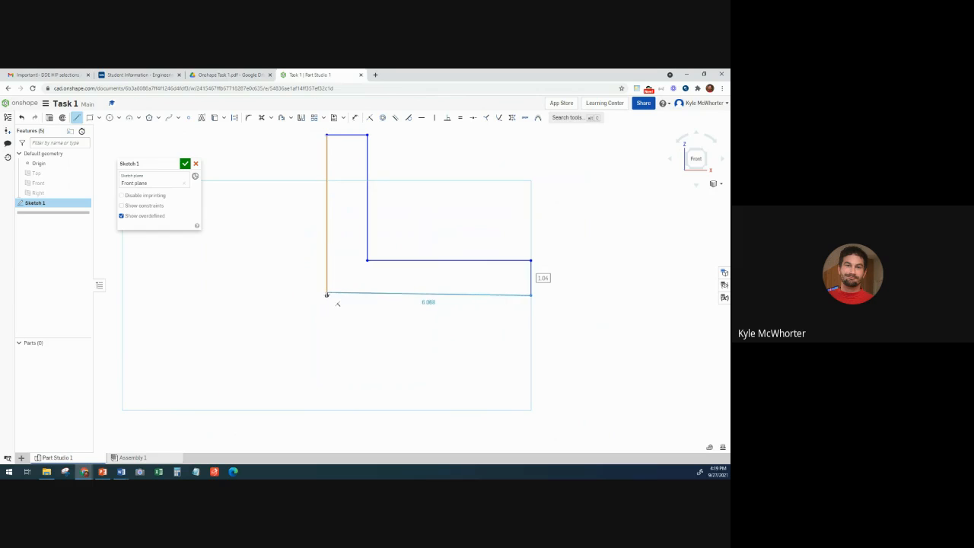
pyautogui.click(327, 295)
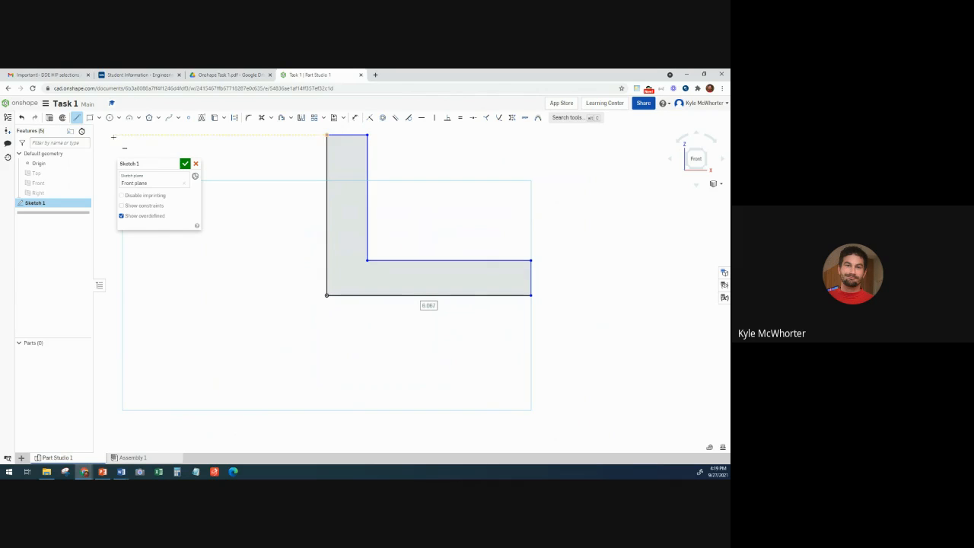
# Step: Set the workspace's default length unit to Centimeter
pyautogui.click(46, 104)
pyautogui.click(71, 169)
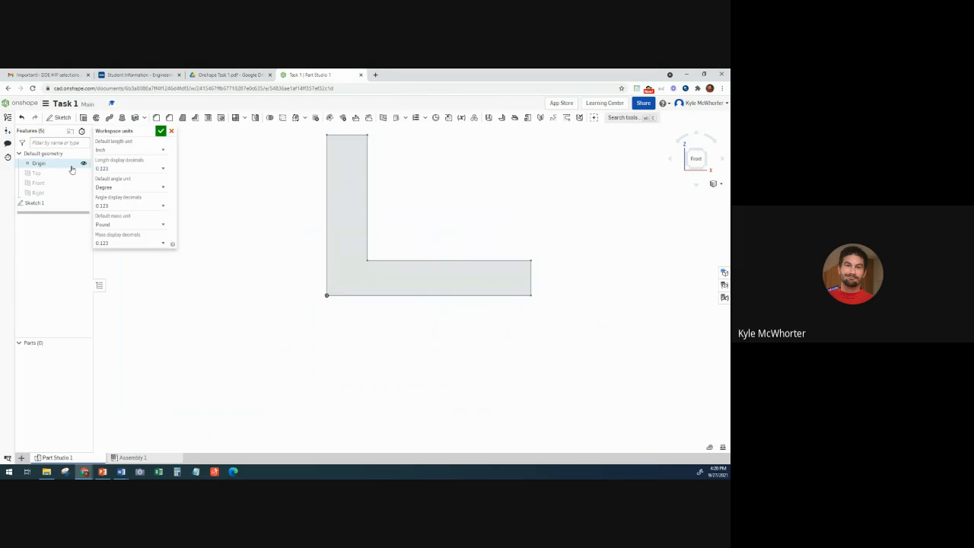
pyautogui.click(112, 149)
pyautogui.click(112, 159)
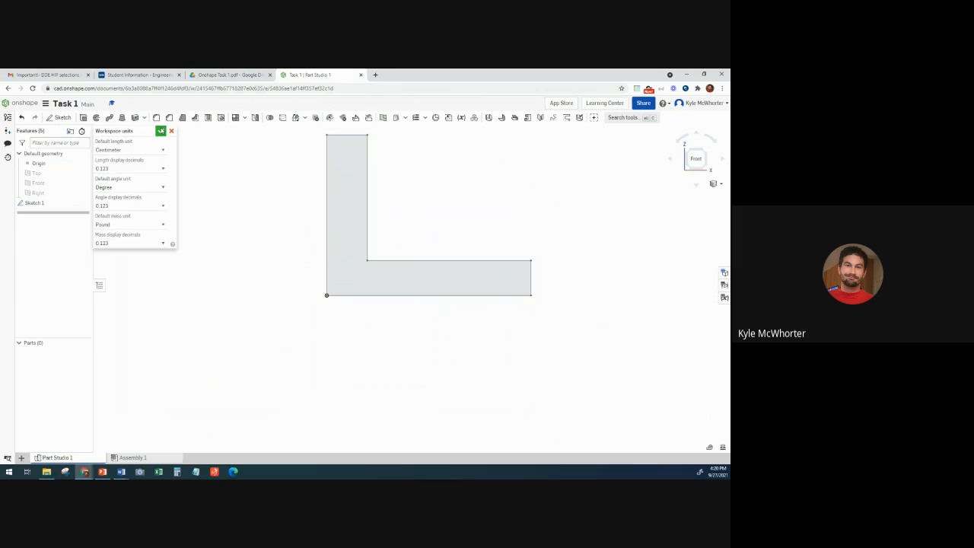
pyautogui.click(161, 131)
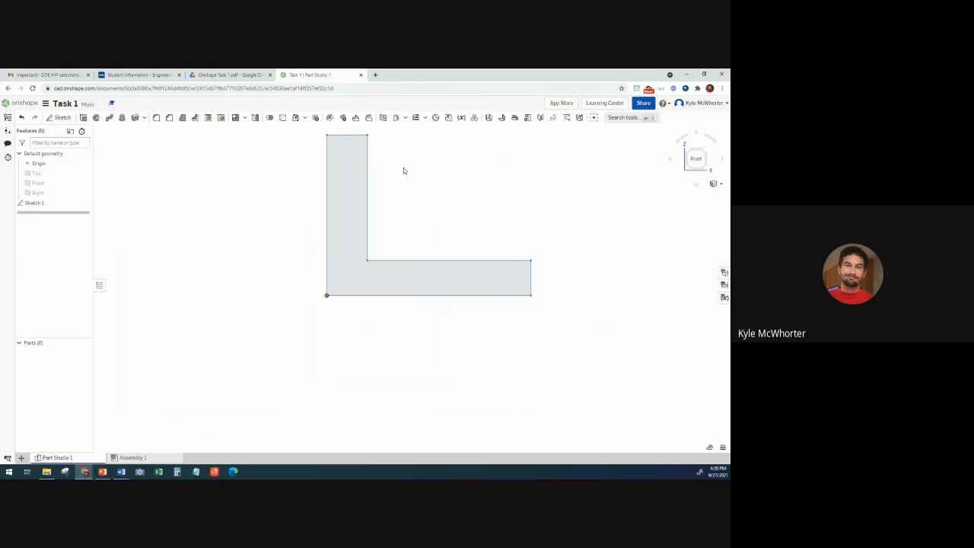
# Step: Reopen the L-shaped sketch and, after checking the PDF figure, dimension its outer vertical edge to 5 cm
pyautogui.doubleClick(34, 204)
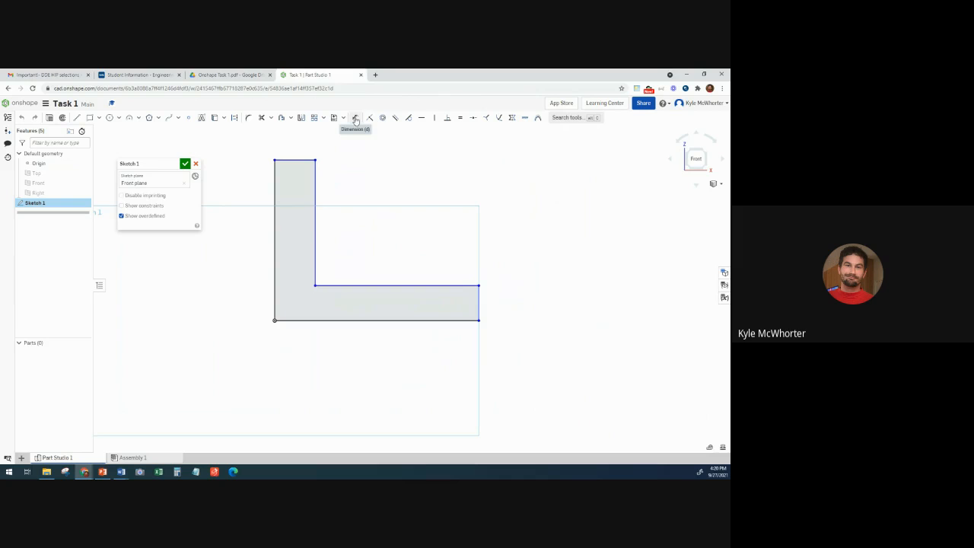
pyautogui.click(252, 76)
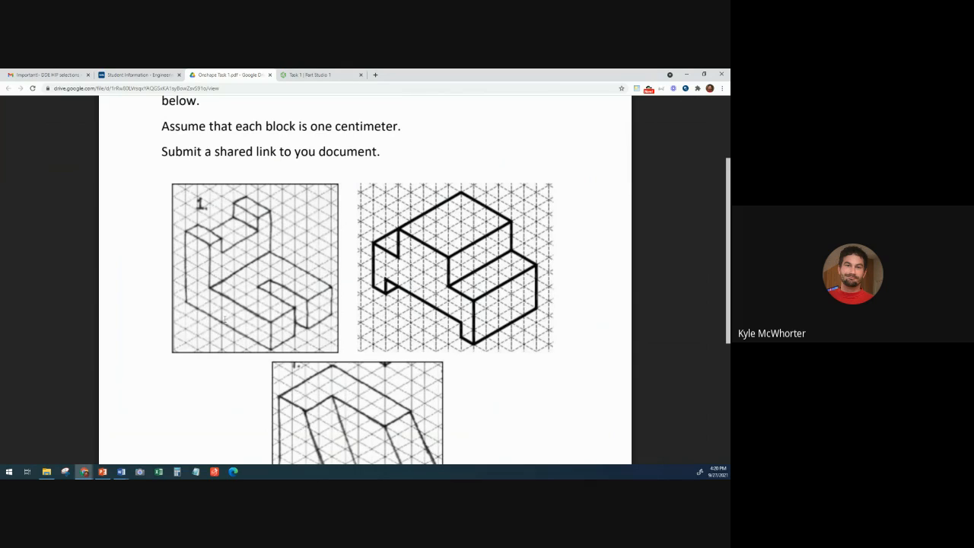
pyautogui.hotkey('ctrl', 'Tab')
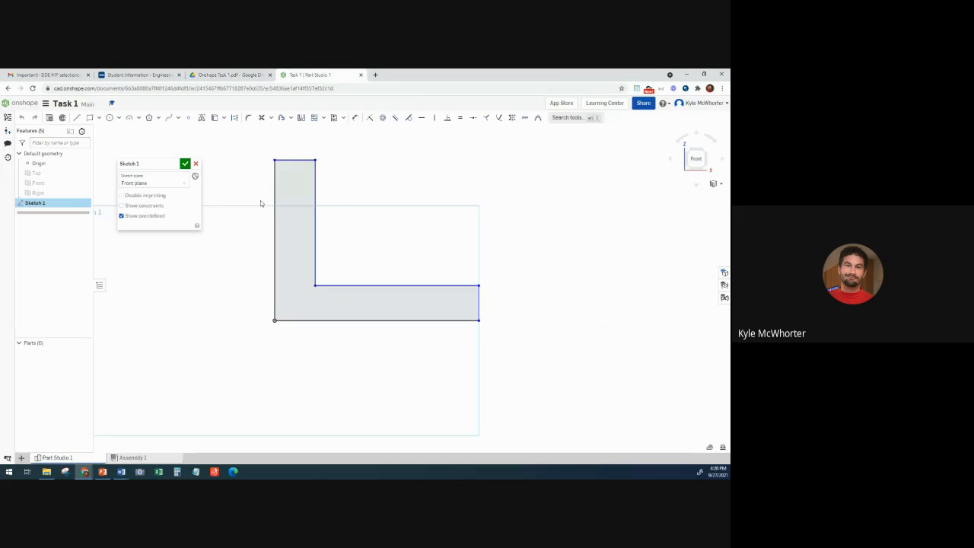
pyautogui.click(355, 118)
pyautogui.click(274, 191)
pyautogui.click(244, 223)
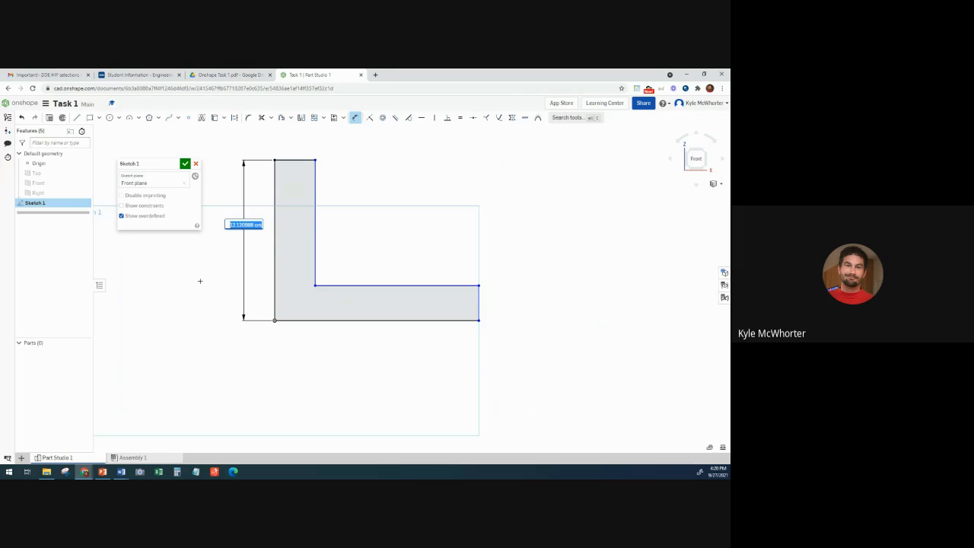
pyautogui.write('5')
pyautogui.press('Return')
pyautogui.scroll(3, 278, 339)
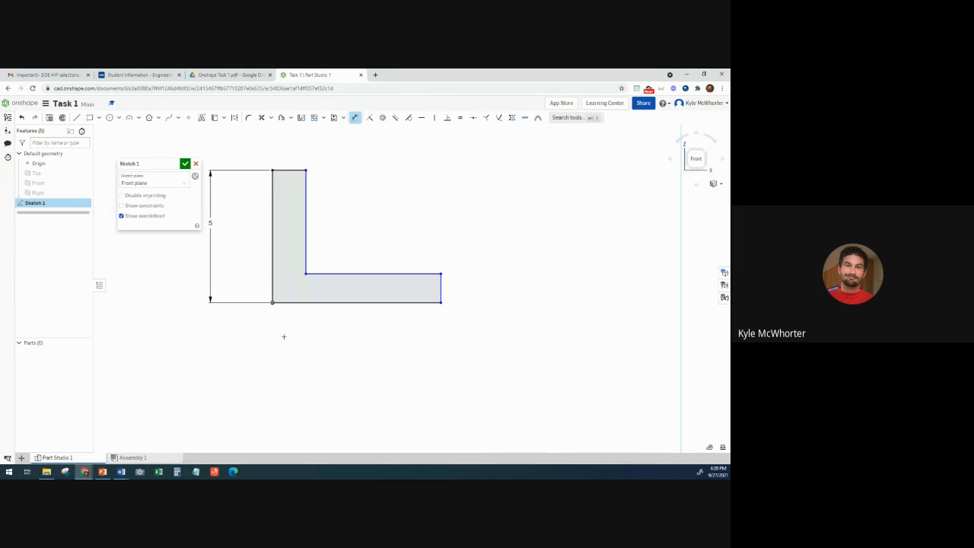
# Step: Dimension the bottom edge of the L-shaped profile to 7 cm
pyautogui.click(341, 303)
pyautogui.click(345, 322)
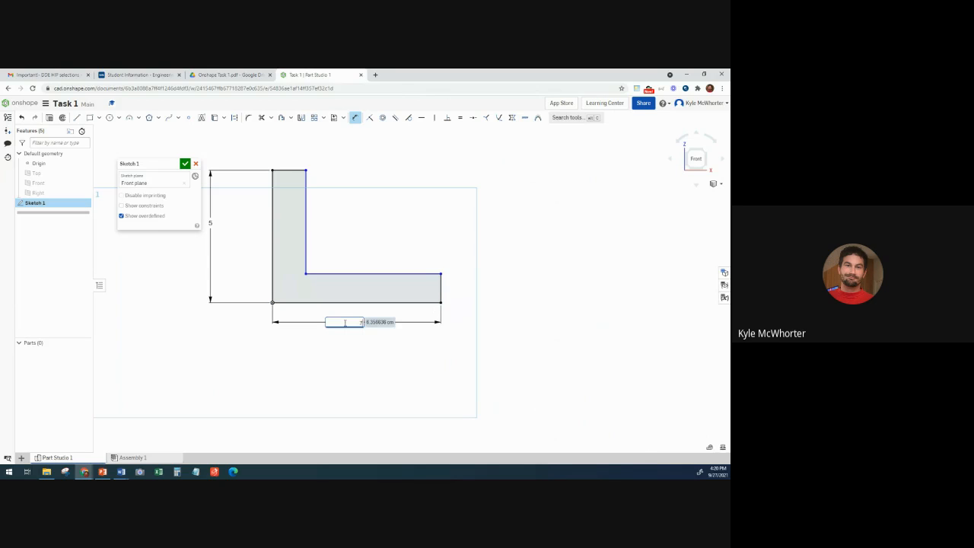
pyautogui.write('7')
pyautogui.press('Return')
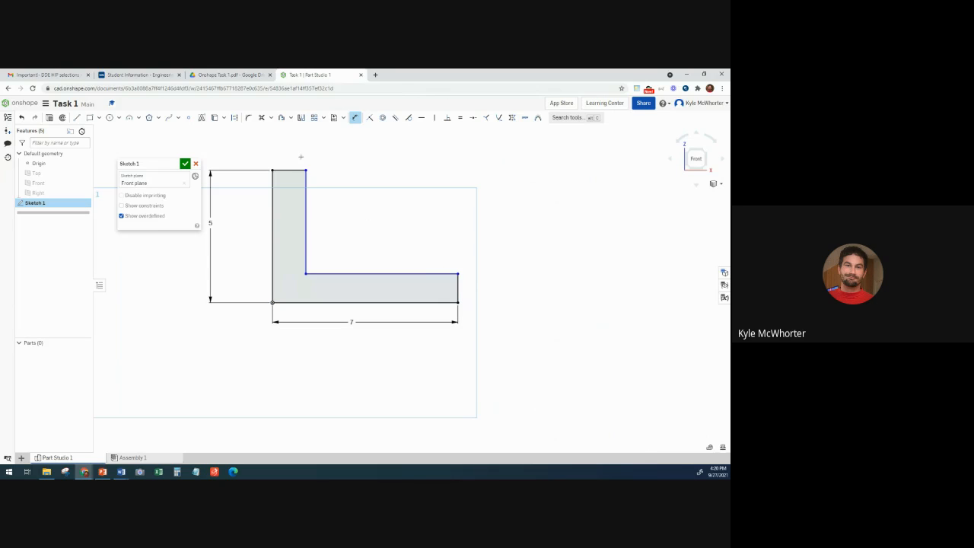
# Step: Dimension the top edge of the upright leg and the end edge of the horizontal leg to 2 cm each
pyautogui.click(292, 170)
pyautogui.click(290, 157)
pyautogui.press('BackSpace')
pyautogui.write('2')
pyautogui.press('Return')
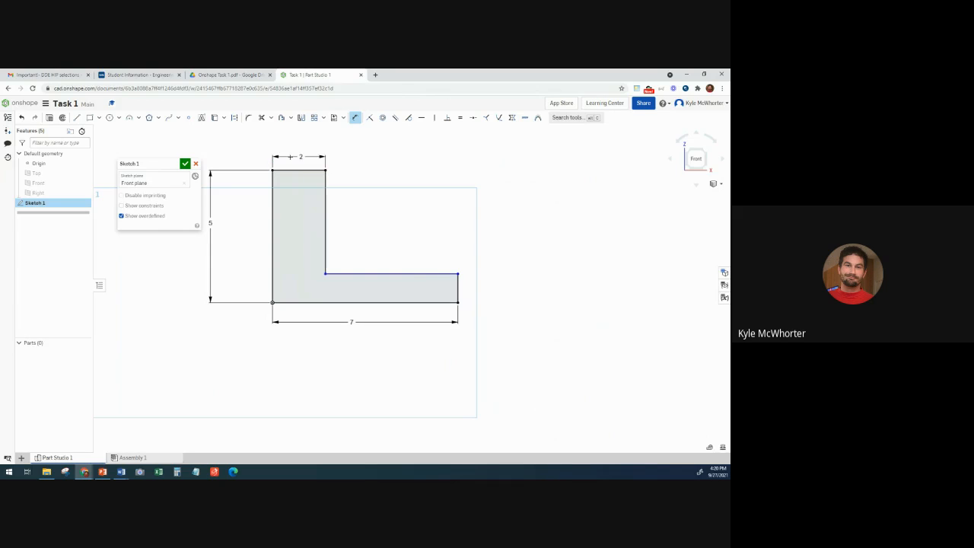
pyautogui.click(458, 285)
pyautogui.click(481, 285)
pyautogui.write('2')
pyautogui.press('Return')
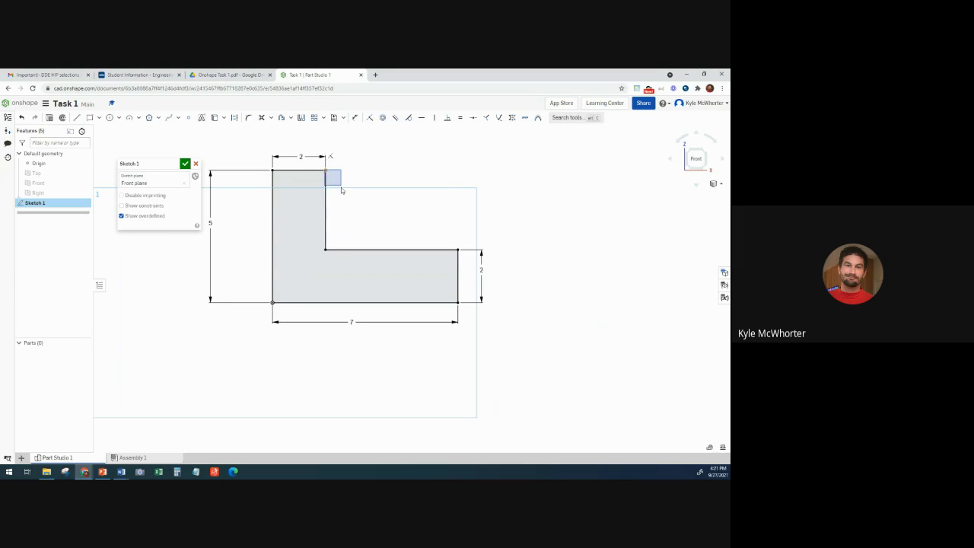
# Step: Recheck the figure in the assignment PDF and finish the L-shaped profile sketch
pyautogui.click(231, 76)
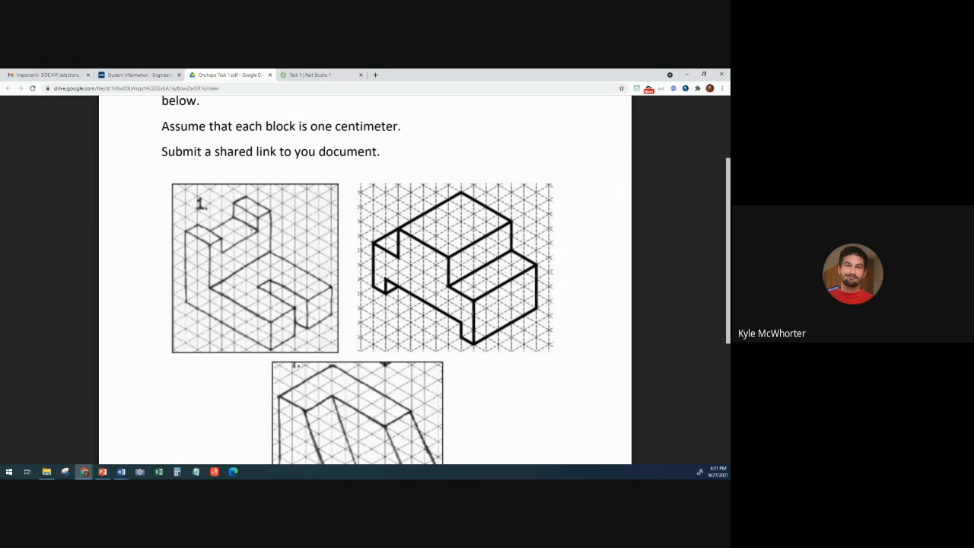
pyautogui.click(316, 74)
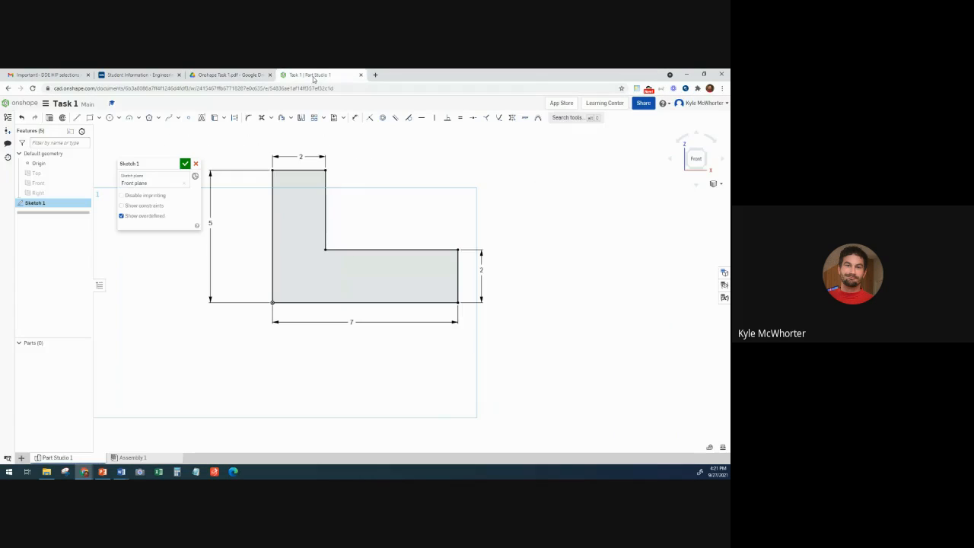
pyautogui.moveTo(576, 271); pyautogui.dragTo(553, 285, button='right')
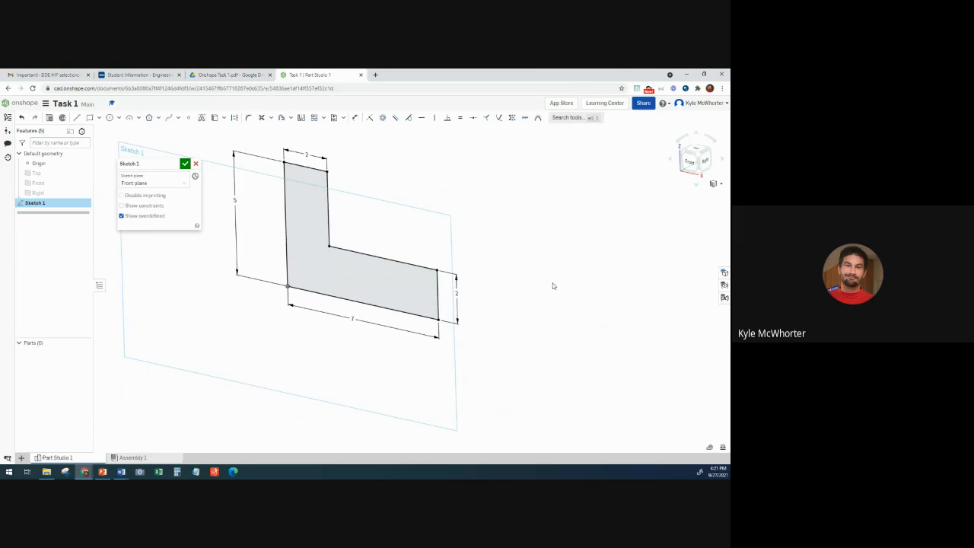
pyautogui.click(185, 164)
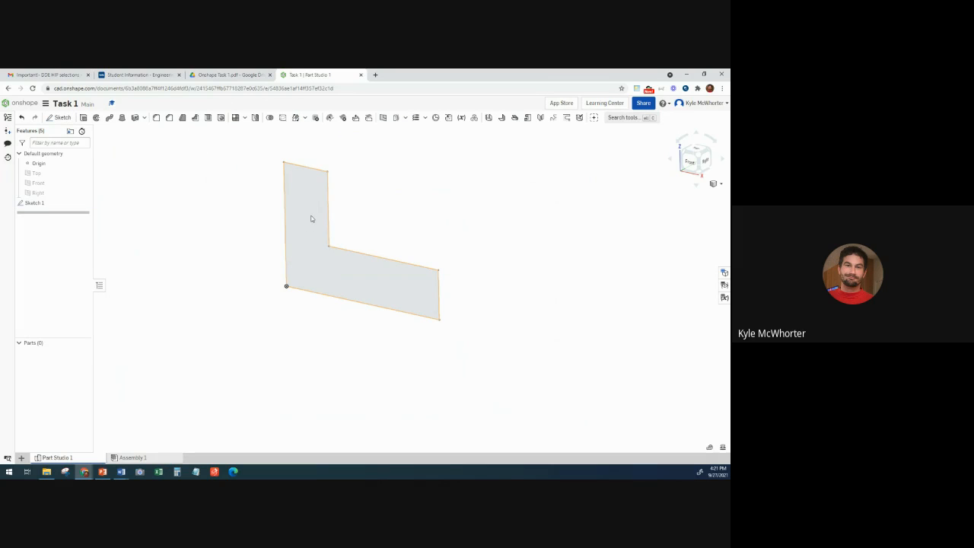
# Step: Extrude the L-shaped profile 5 cm as a new solid, flipped to the opposite direction
pyautogui.click(84, 119)
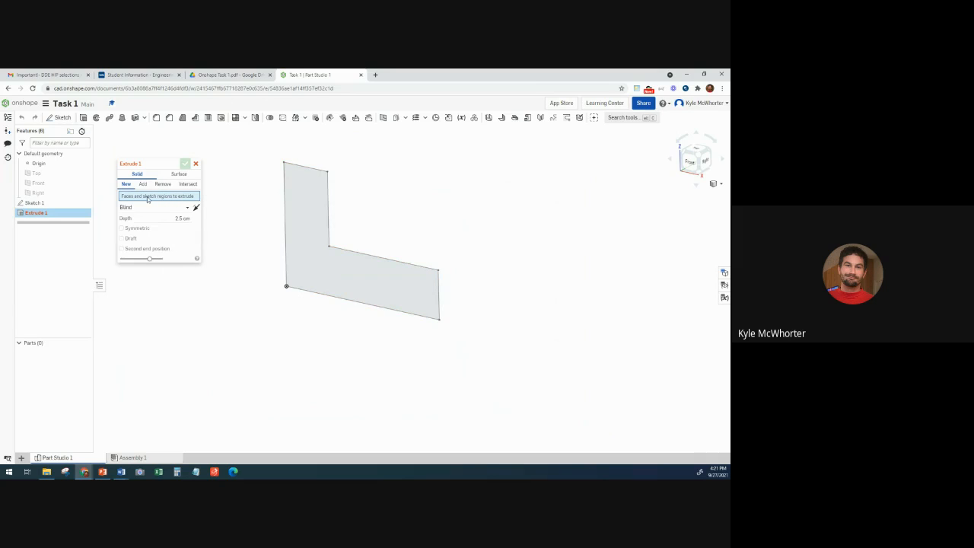
pyautogui.click(308, 220)
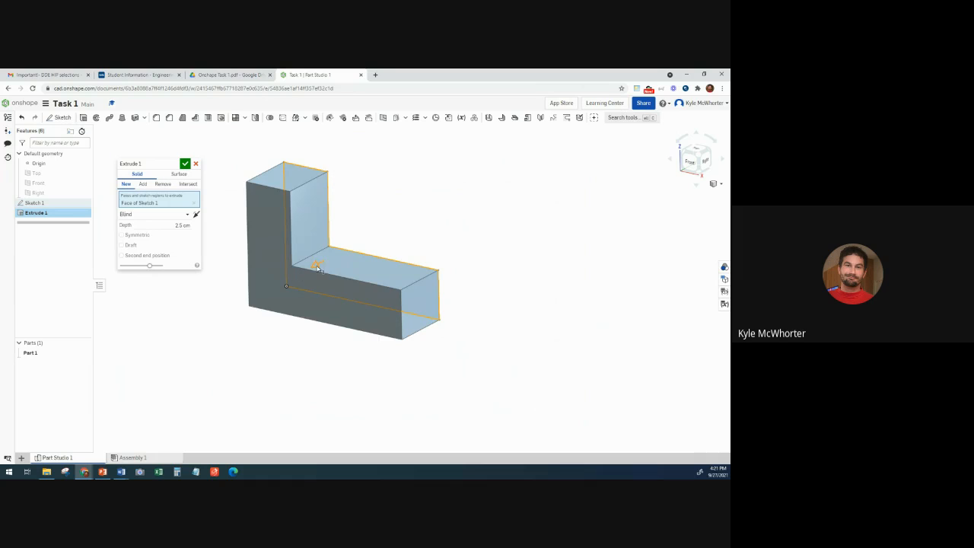
pyautogui.click(319, 268)
pyautogui.click(408, 220)
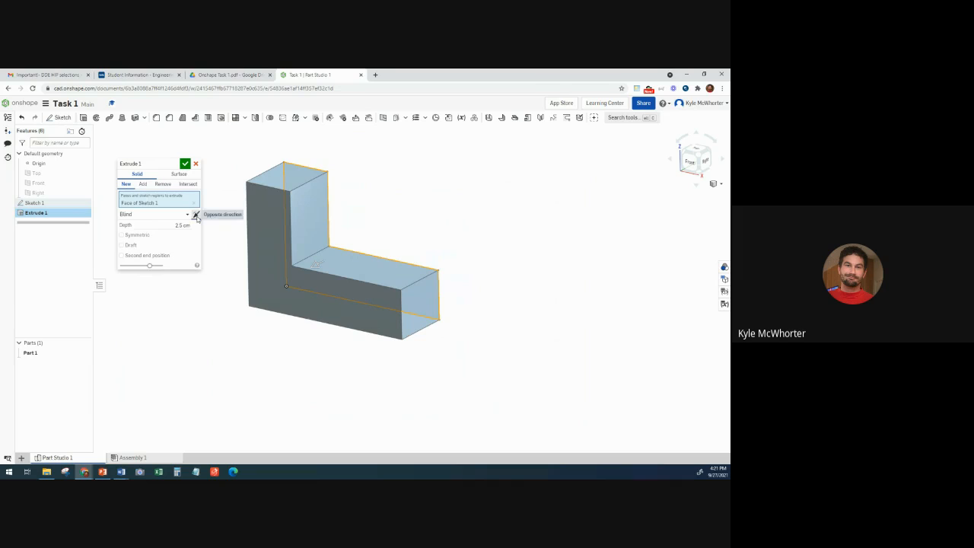
pyautogui.click(195, 215)
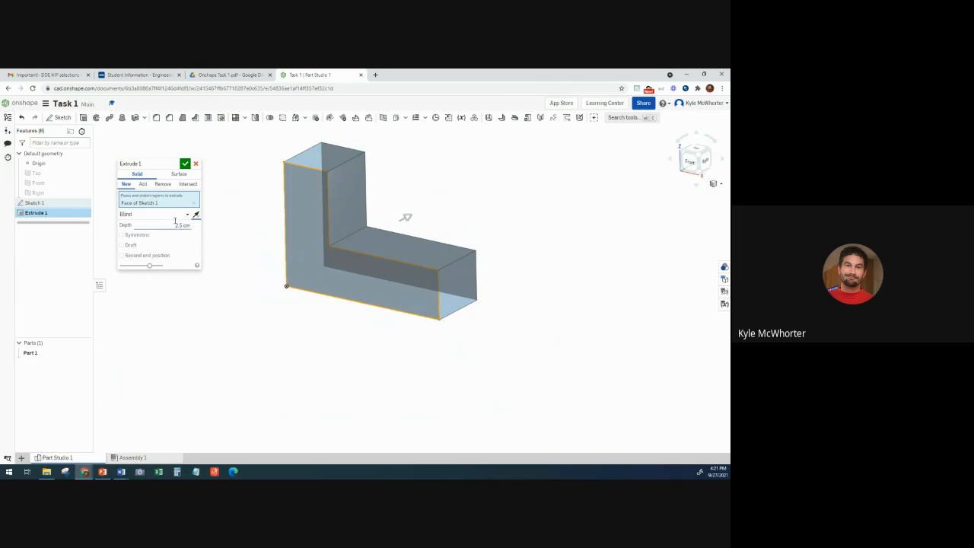
pyautogui.click(169, 224)
pyautogui.write('5')
pyautogui.click(185, 164)
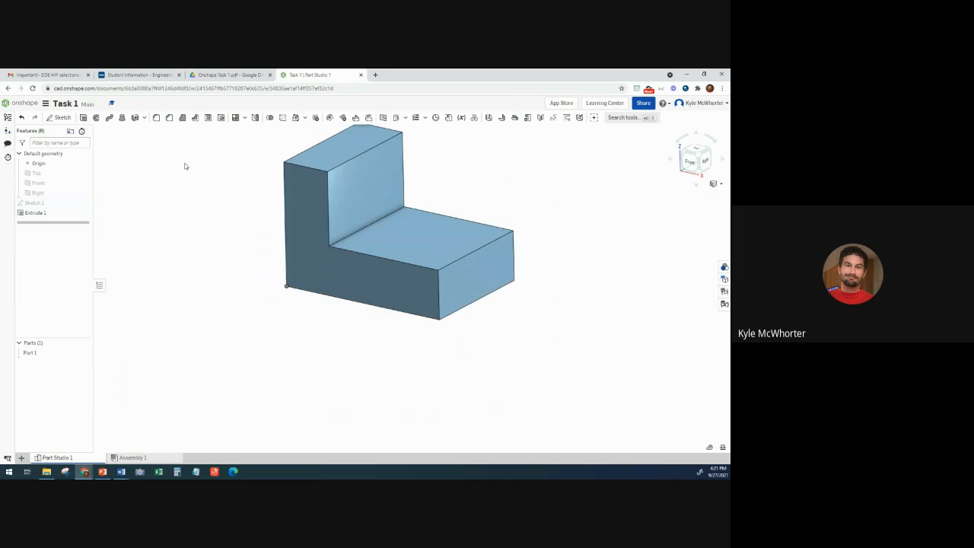
# Step: After checking the PDF figure, sketch a rectangle about 3 by 1 cm on the upright leg's inner face, against its top edge
pyautogui.moveTo(225, 309)
pyautogui.mouseDown(button='right')
pyautogui.moveTo(233, 300)
pyautogui.moveTo(213, 331)
pyautogui.moveTo(207, 319)
pyautogui.moveTo(240, 301)
pyautogui.mouseUp(button='right')
pyautogui.click(260, 77)
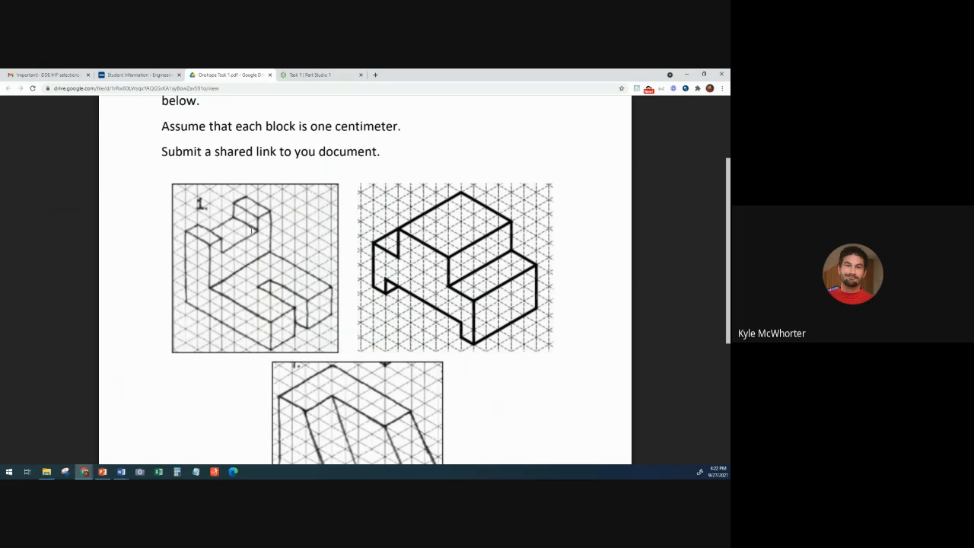
pyautogui.click(315, 76)
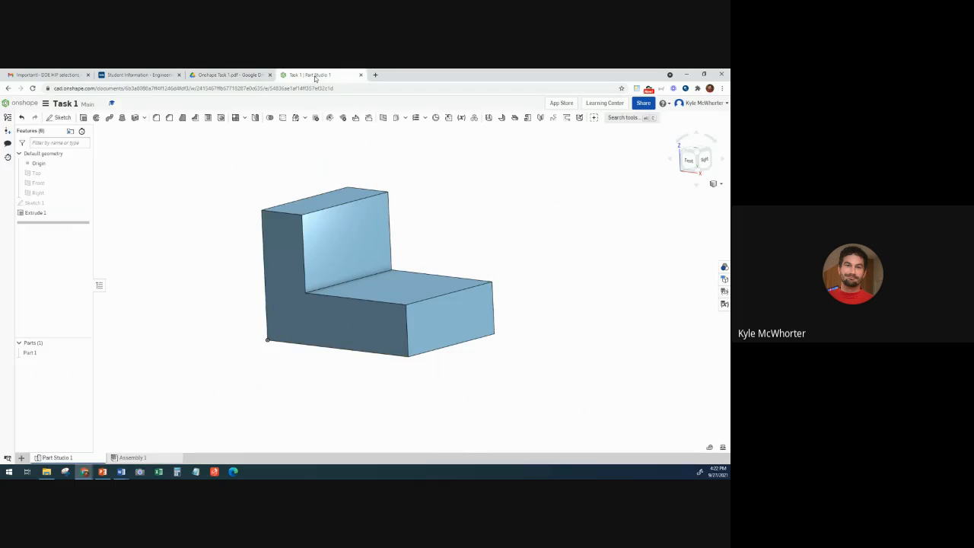
pyautogui.click(329, 243)
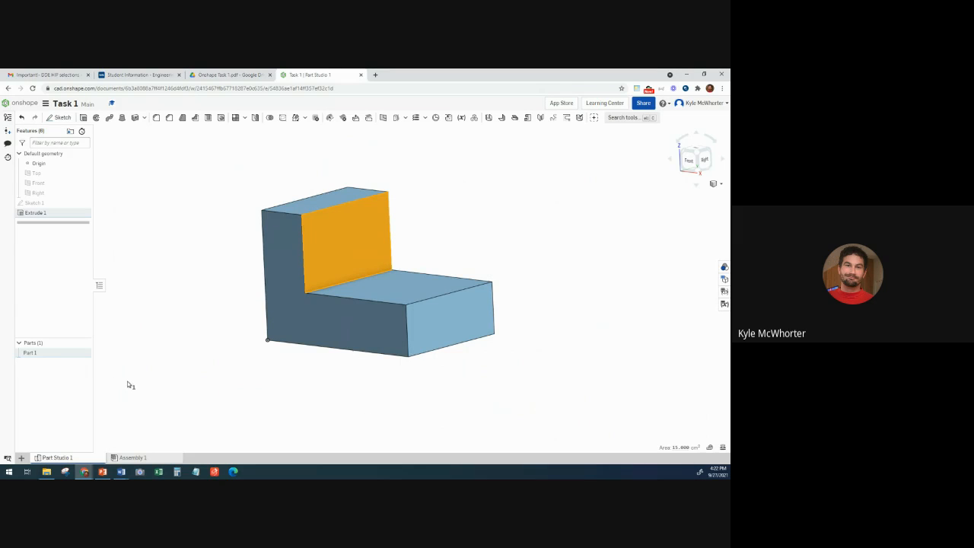
pyautogui.click(64, 118)
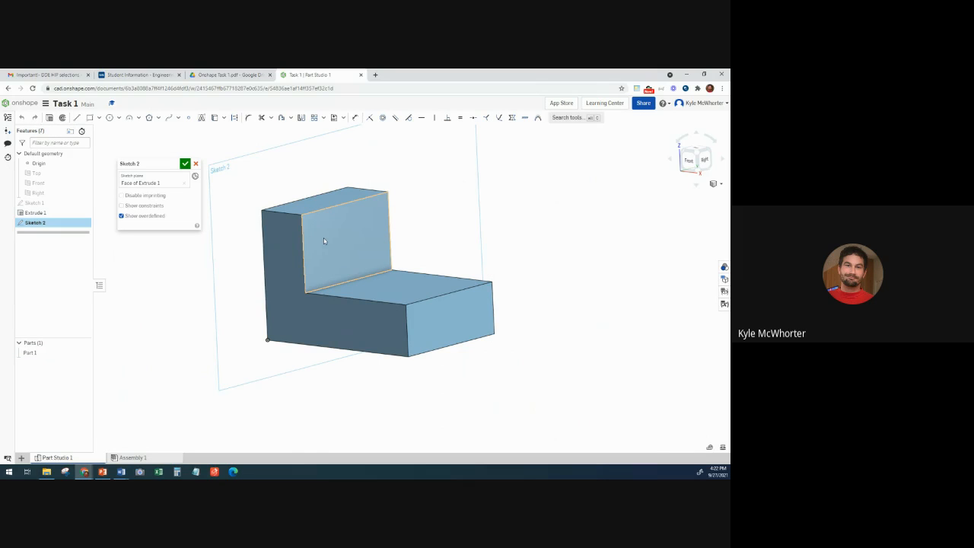
pyautogui.press('n')
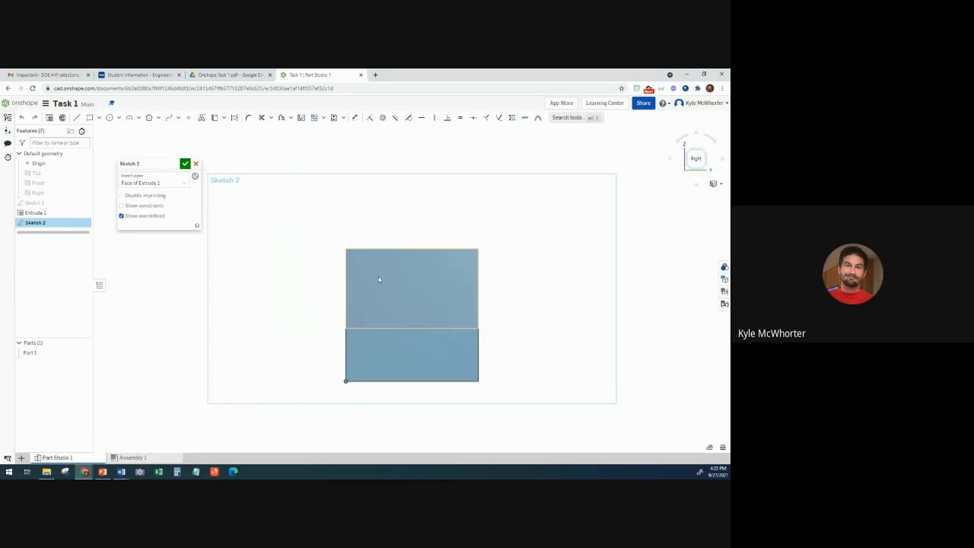
pyautogui.click(90, 117)
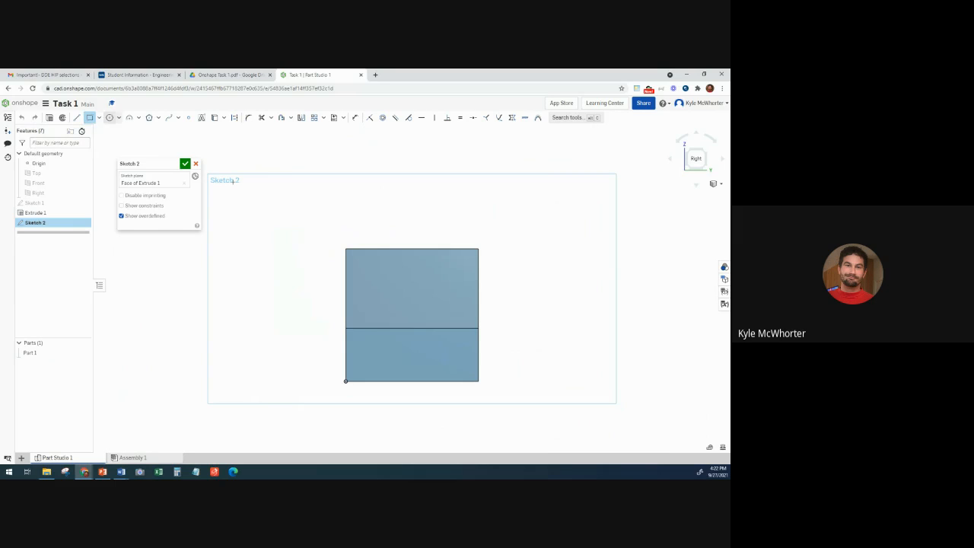
pyautogui.click(372, 249)
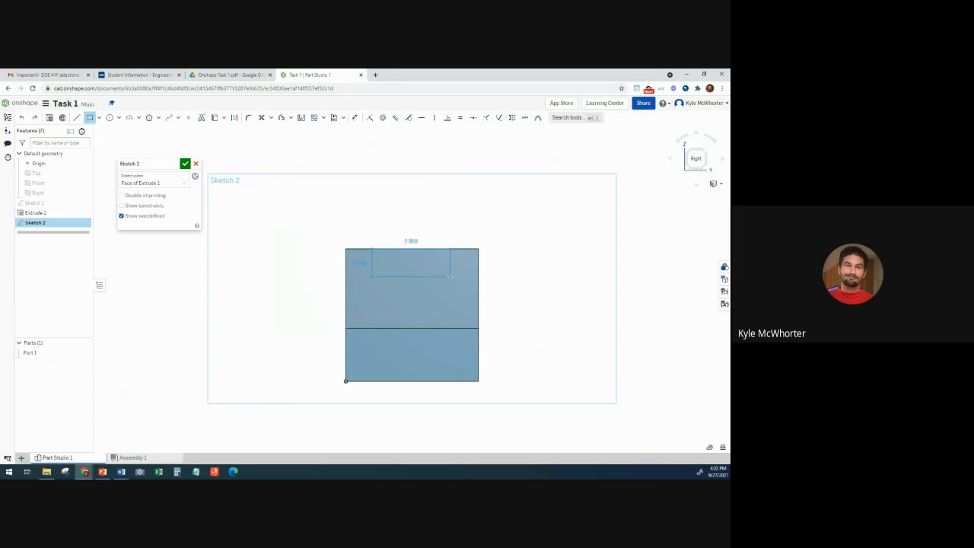
pyautogui.click(451, 275)
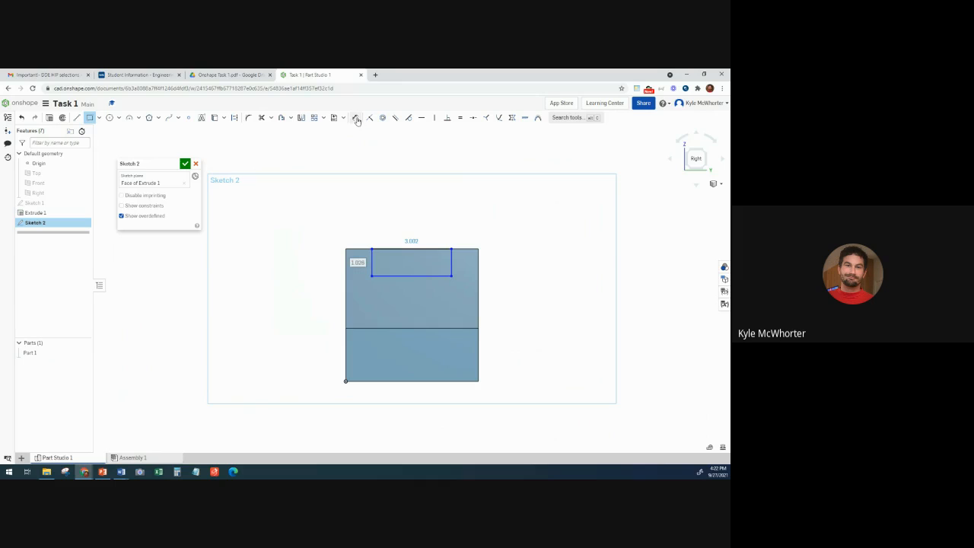
# Step: Dimension the notch rectangle to 3 cm wide and 1 cm high
pyautogui.click(357, 119)
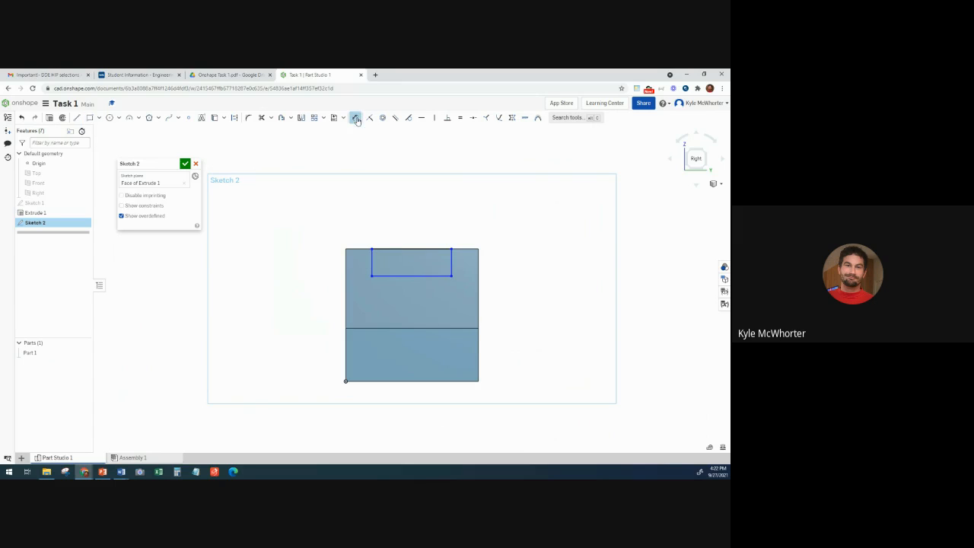
pyautogui.click(403, 276)
pyautogui.click(410, 289)
pyautogui.press('Return')
pyautogui.click(373, 262)
pyautogui.click(383, 262)
pyautogui.write('1')
pyautogui.press('Return')
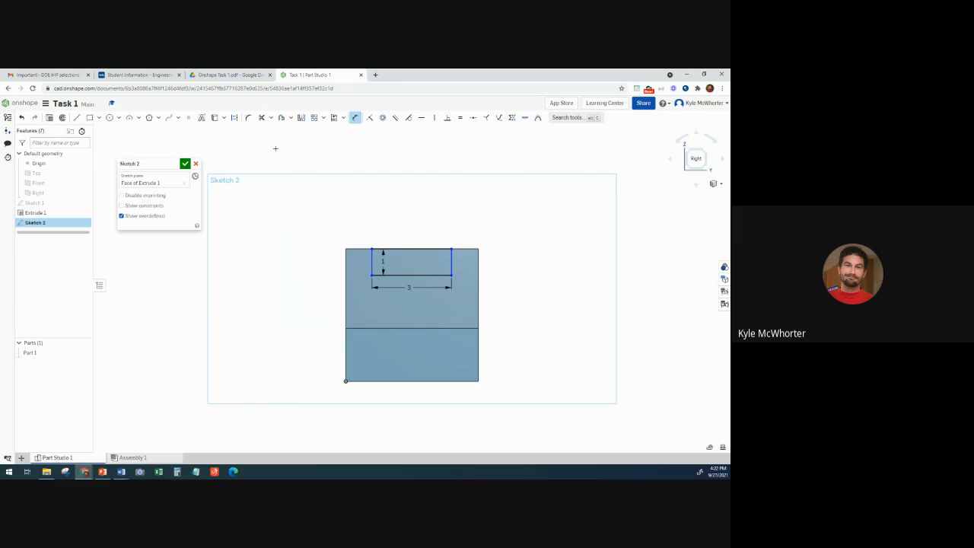
pyautogui.press('Escape')
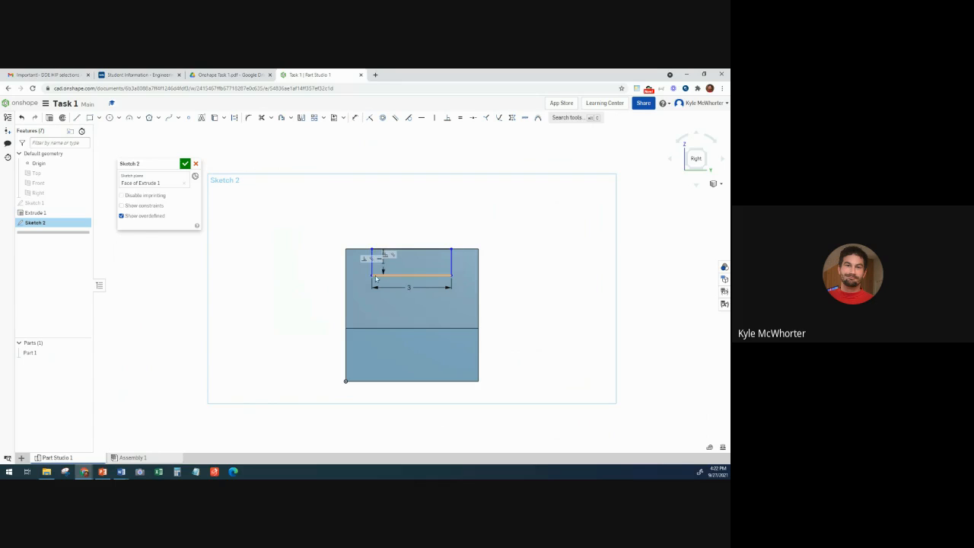
pyautogui.moveTo(373, 278)
pyautogui.mouseDown()
pyautogui.moveTo(414, 275)
pyautogui.moveTo(325, 281)
pyautogui.moveTo(441, 280)
pyautogui.moveTo(372, 282)
pyautogui.mouseUp()
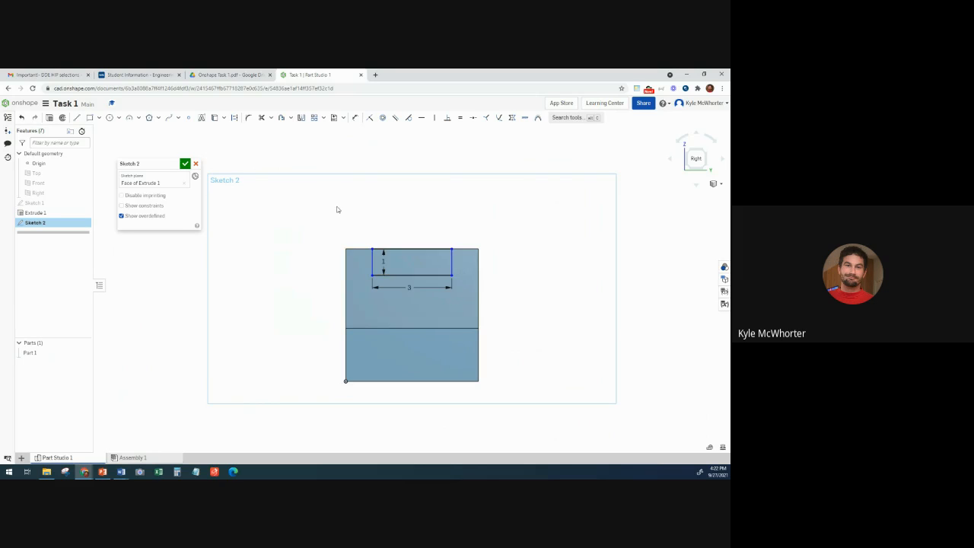
# Step: Dimension the gap between the notch rectangle's side and the face's nearest vertical edge to 1 cm and finish the sketch
pyautogui.click(355, 117)
pyautogui.click(373, 261)
pyautogui.click(347, 259)
pyautogui.click(359, 222)
pyautogui.press('BackSpace')
pyautogui.write('1')
pyautogui.press('Return')
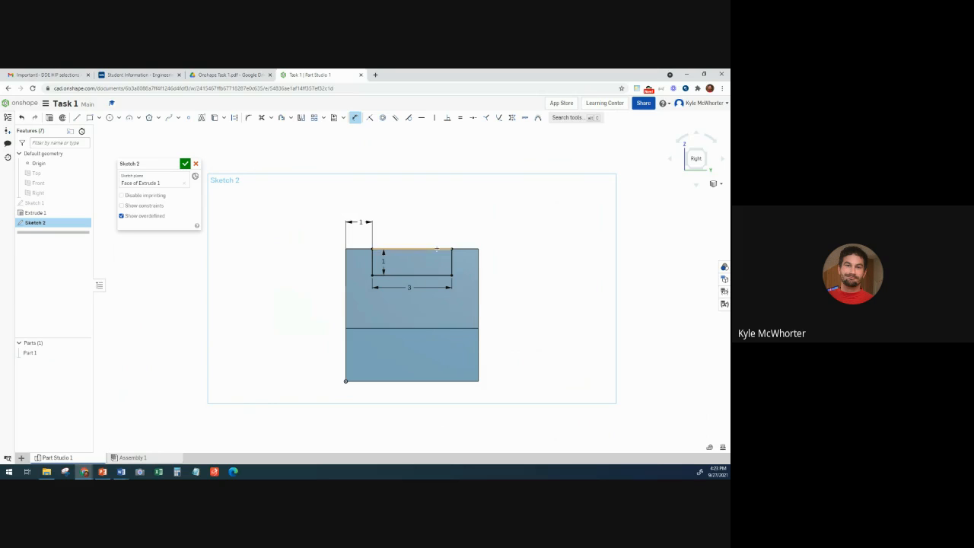
pyautogui.click(184, 165)
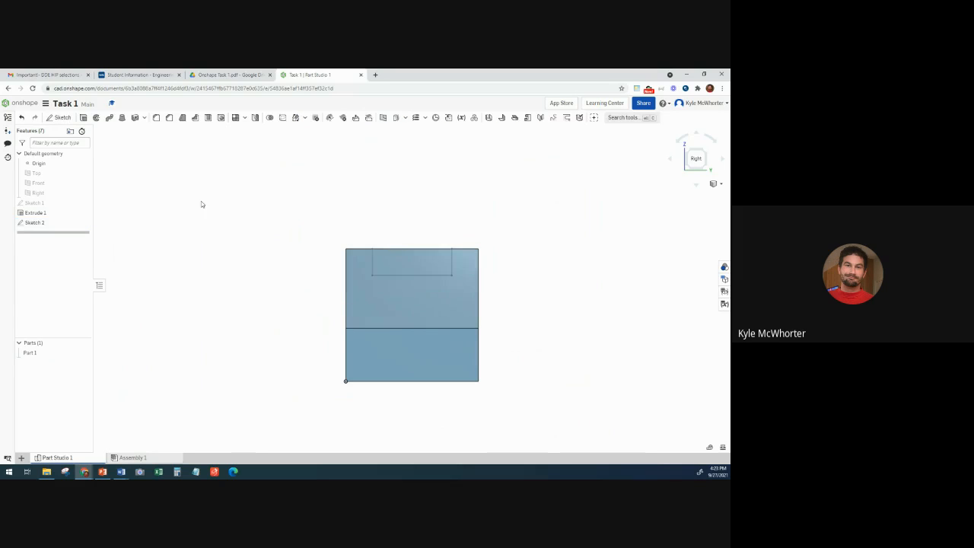
# Step: Cut the notch rectangle through all of the upright leg with a Remove extrude
pyautogui.click(396, 263)
pyautogui.moveTo(210, 315); pyautogui.dragTo(223, 321, button='right')
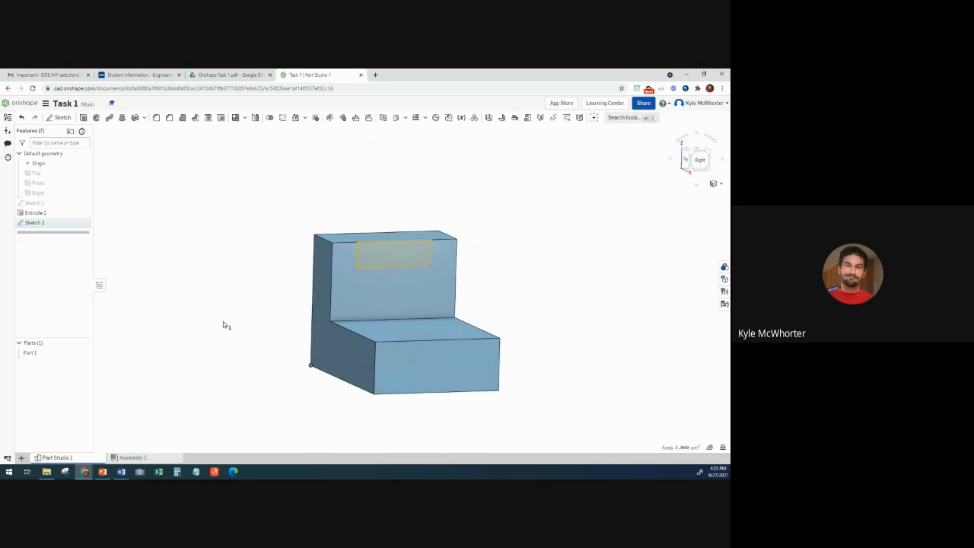
pyautogui.click(84, 118)
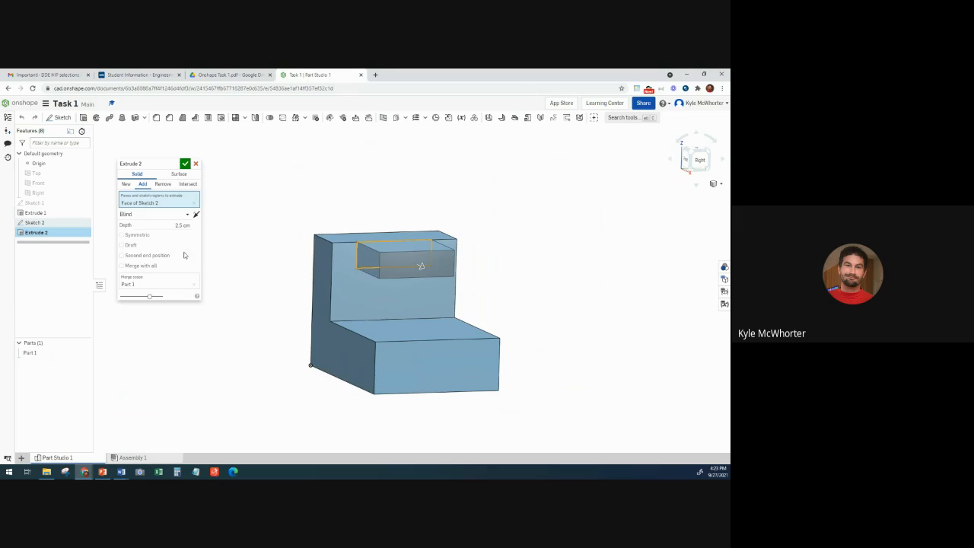
pyautogui.moveTo(374, 309); pyautogui.dragTo(363, 334, button='right')
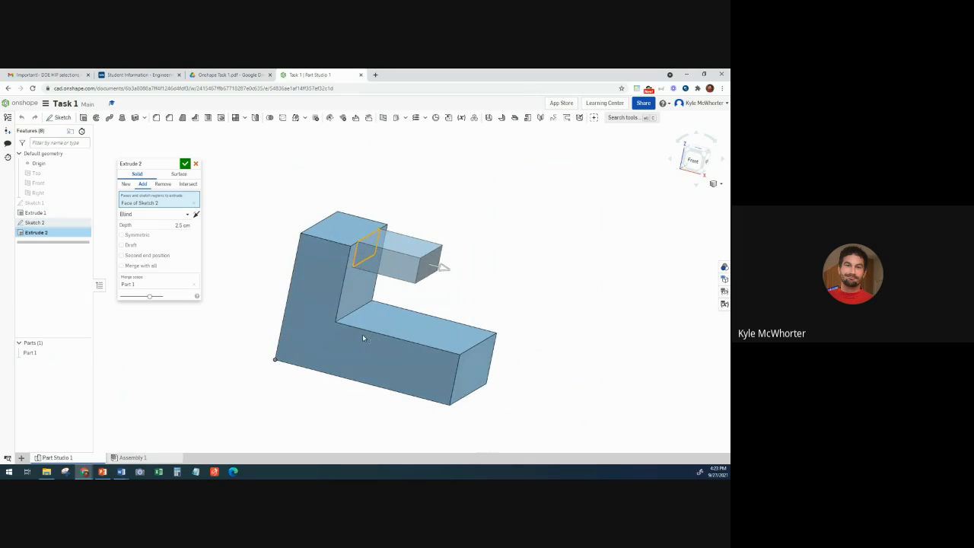
pyautogui.click(163, 184)
pyautogui.moveTo(298, 323); pyautogui.dragTo(215, 394, button='right')
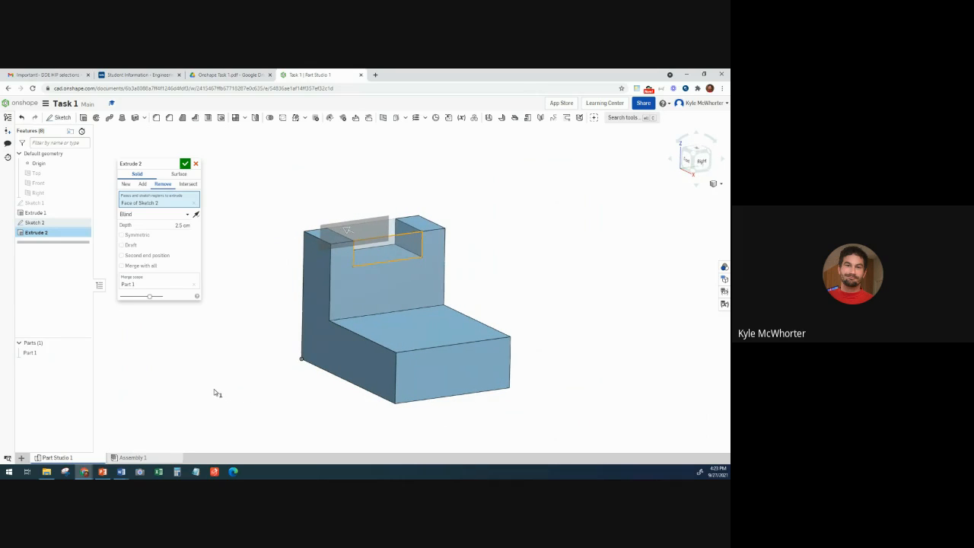
pyautogui.click(175, 216)
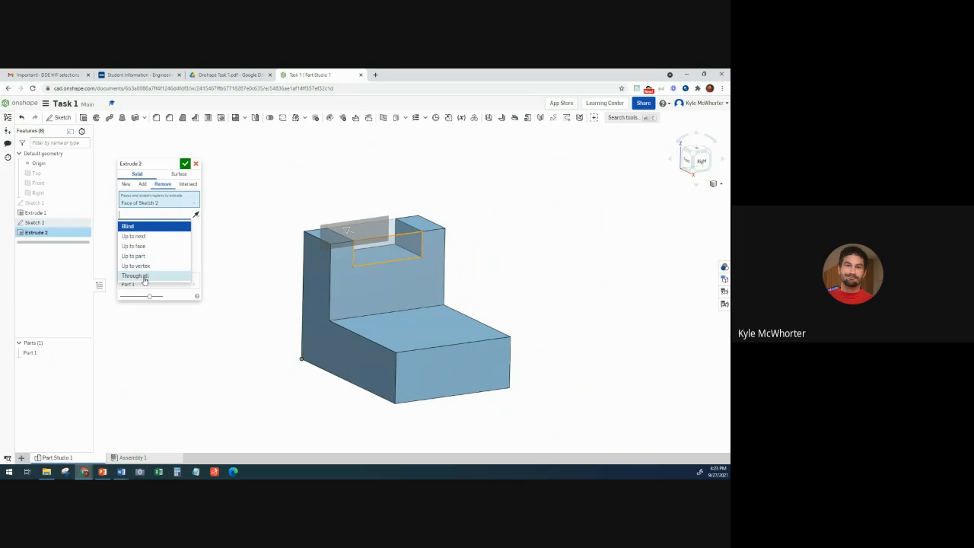
pyautogui.click(144, 277)
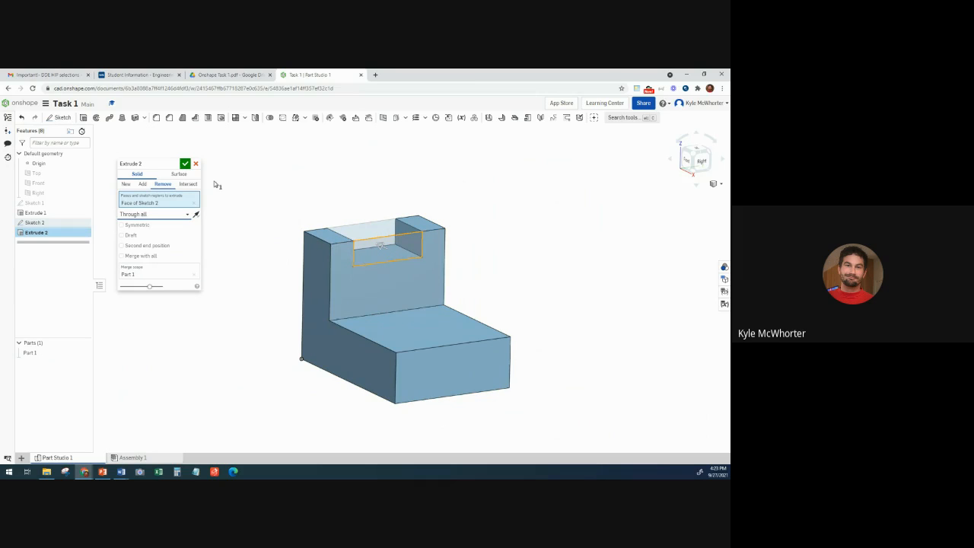
pyautogui.click(186, 165)
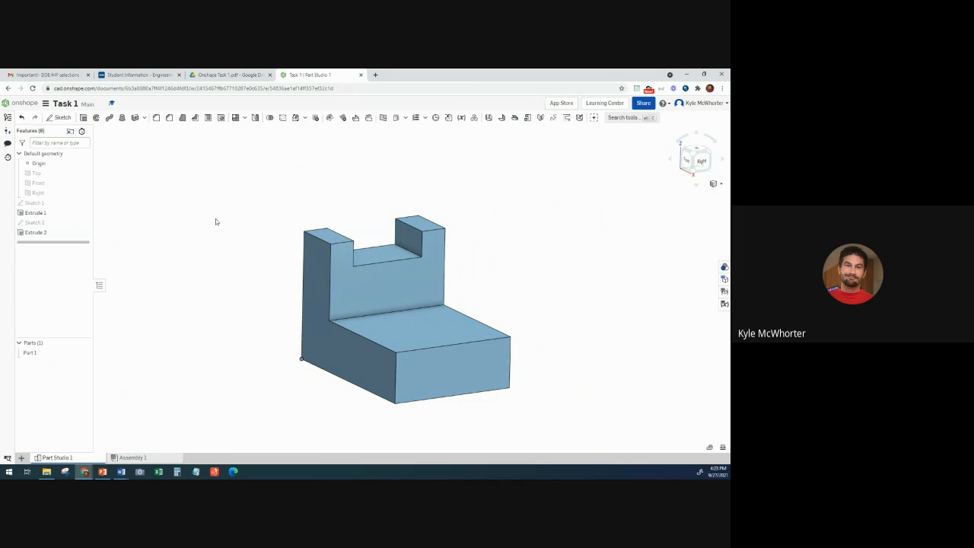
# Step: Recheck the PDF figure and sketch a slot rectangle about 0.9 by 3.3 cm on the horizontal leg's top face, starting at its free end edge
pyautogui.moveTo(258, 348); pyautogui.dragTo(245, 375, button='right')
pyautogui.click(238, 78)
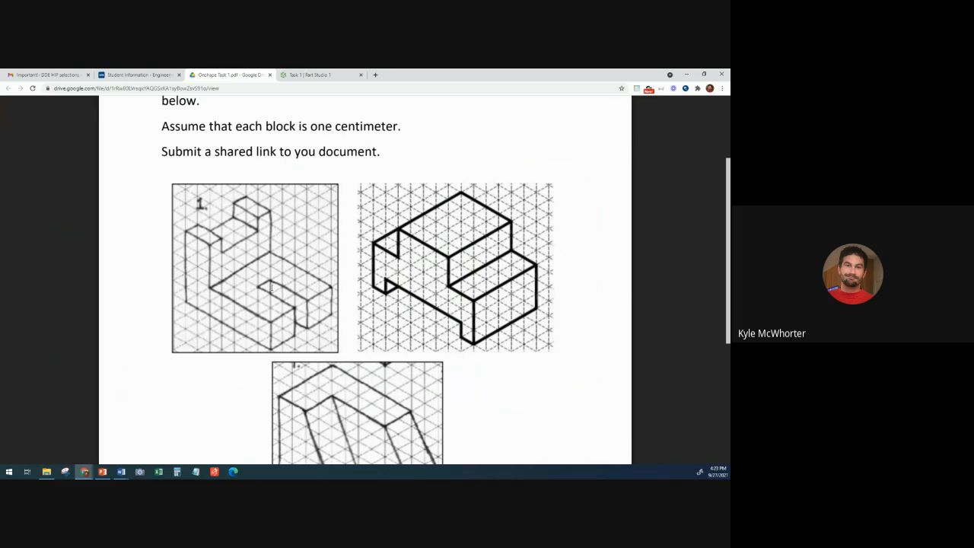
pyautogui.click(305, 77)
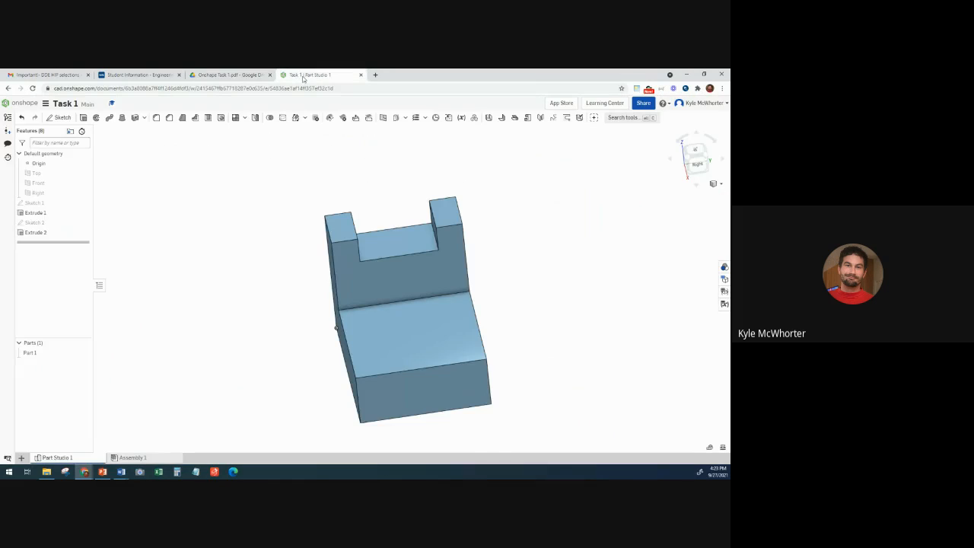
pyautogui.click(401, 346)
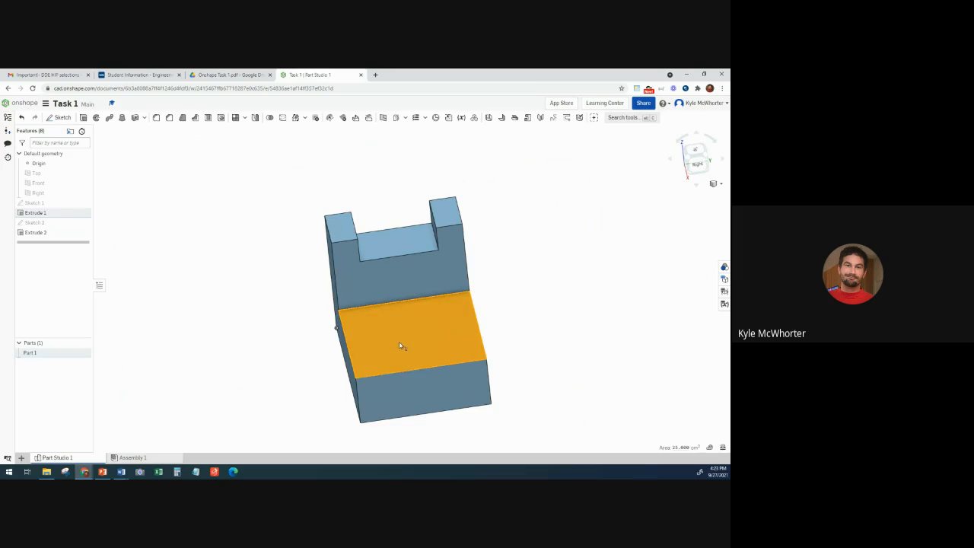
pyautogui.click(62, 118)
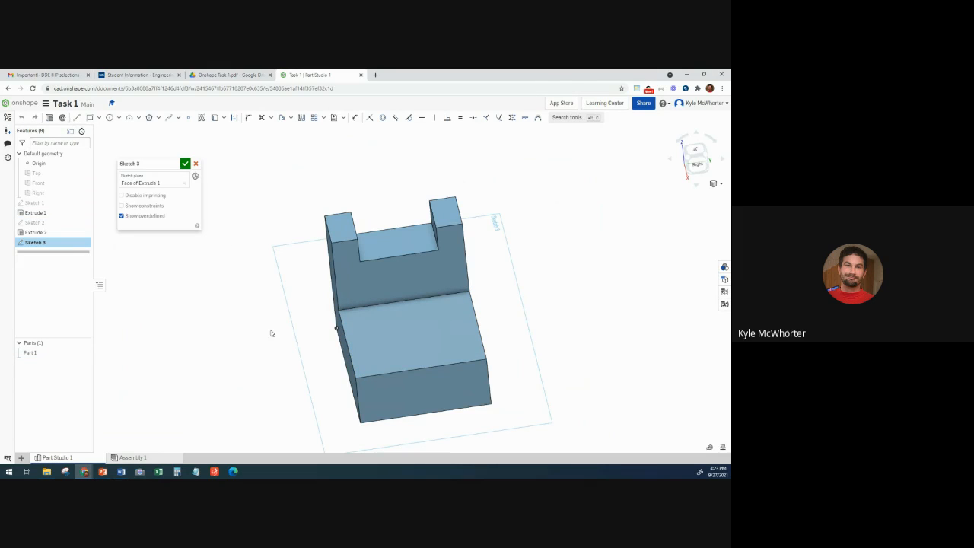
pyautogui.press('n')
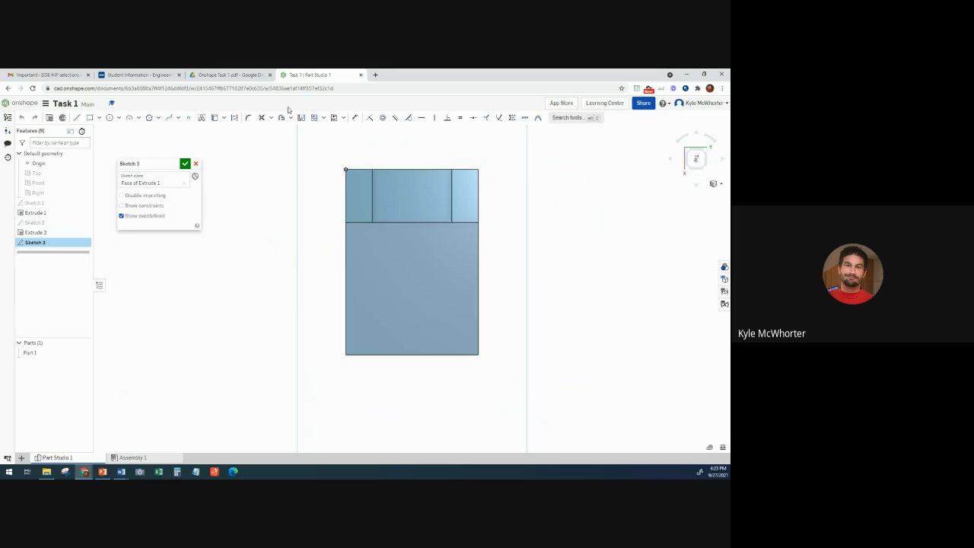
pyautogui.click(89, 118)
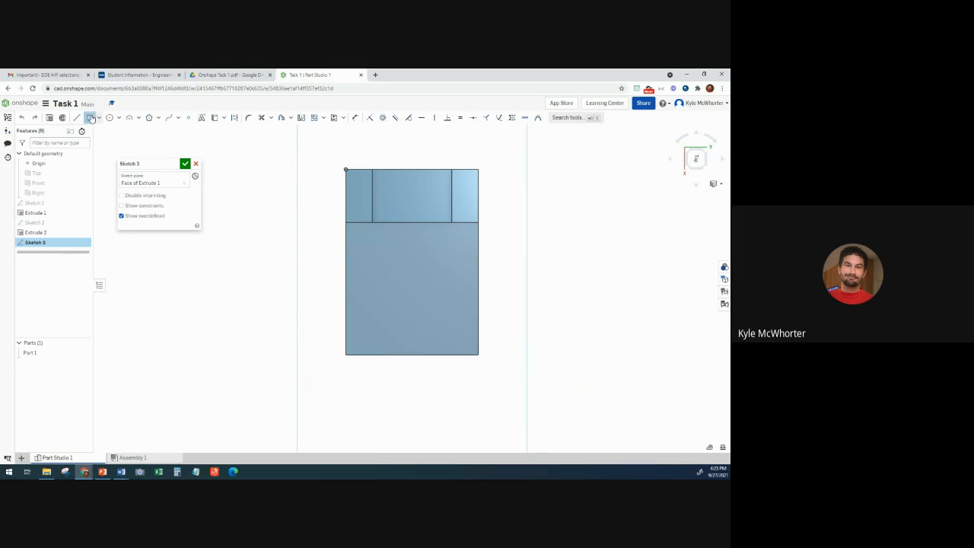
pyautogui.click(400, 355)
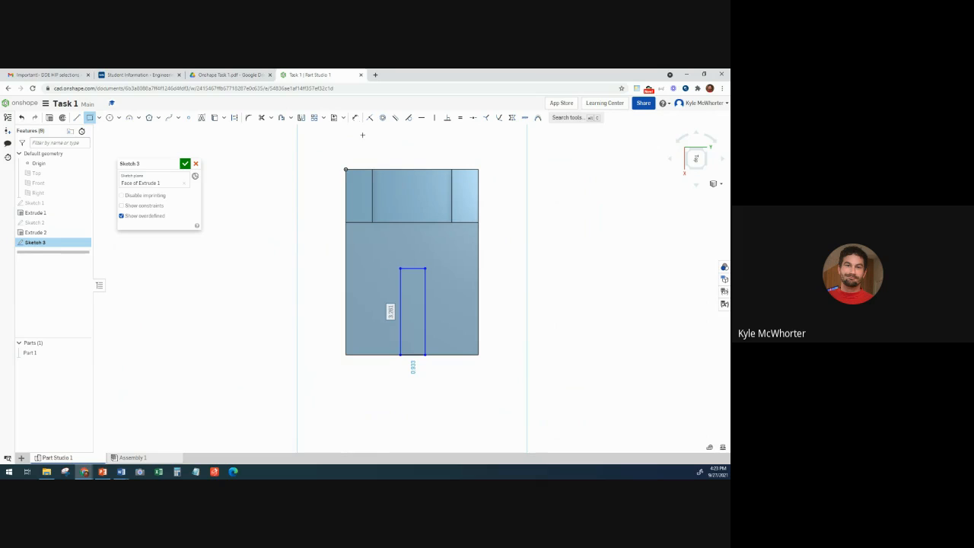
# Step: Dimension the slot rectangle to 1 cm wide and 3 cm long
pyautogui.click(355, 117)
pyautogui.click(413, 269)
pyautogui.click(415, 249)
pyautogui.write('1')
pyautogui.press('Return')
pyautogui.click(400, 305)
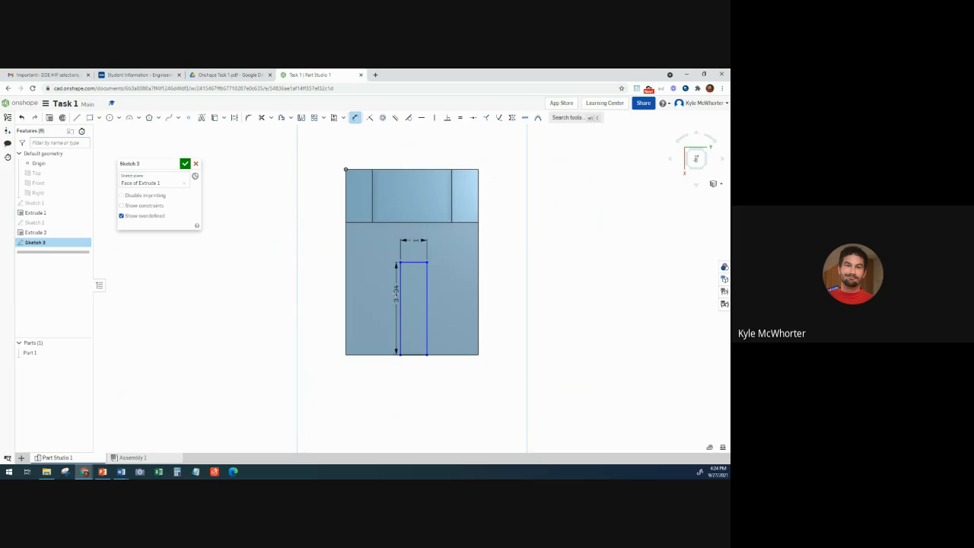
pyautogui.click(392, 297)
pyautogui.write('3')
pyautogui.press('Return')
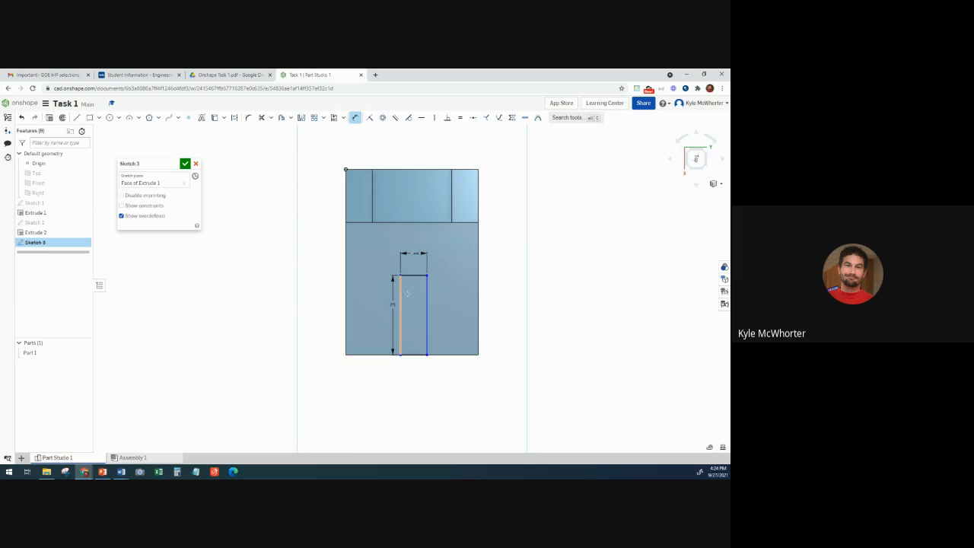
# Step: Dimension the gap between the slot rectangle's long side and the horizontal leg's nearest parallel edge and finish the sketch
pyautogui.moveTo(400, 297); pyautogui.dragTo(348, 295)
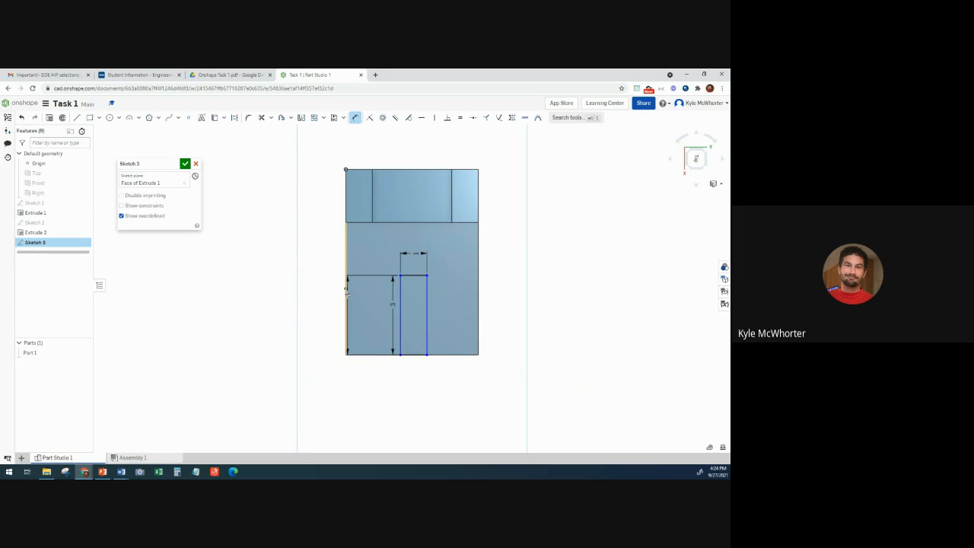
pyautogui.click(347, 290)
pyautogui.click(368, 380)
pyautogui.write('2.061879')
pyautogui.press('Return')
pyautogui.moveTo(262, 408)
pyautogui.mouseDown(button='right')
pyautogui.moveTo(244, 370)
pyautogui.moveTo(297, 350)
pyautogui.mouseUp(button='right')
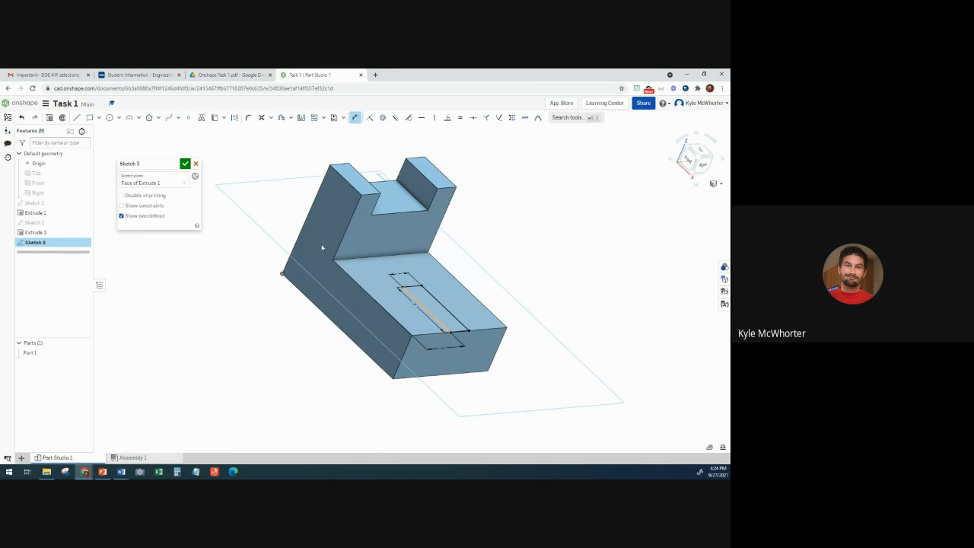
pyautogui.click(185, 164)
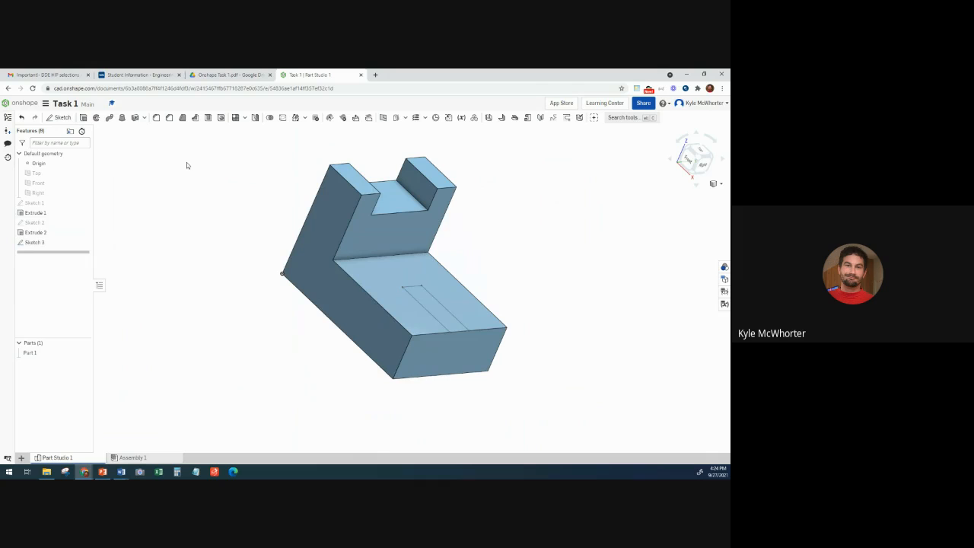
# Step: Cut the slot rectangle through all of the horizontal leg with a Remove extrude
pyautogui.click(426, 304)
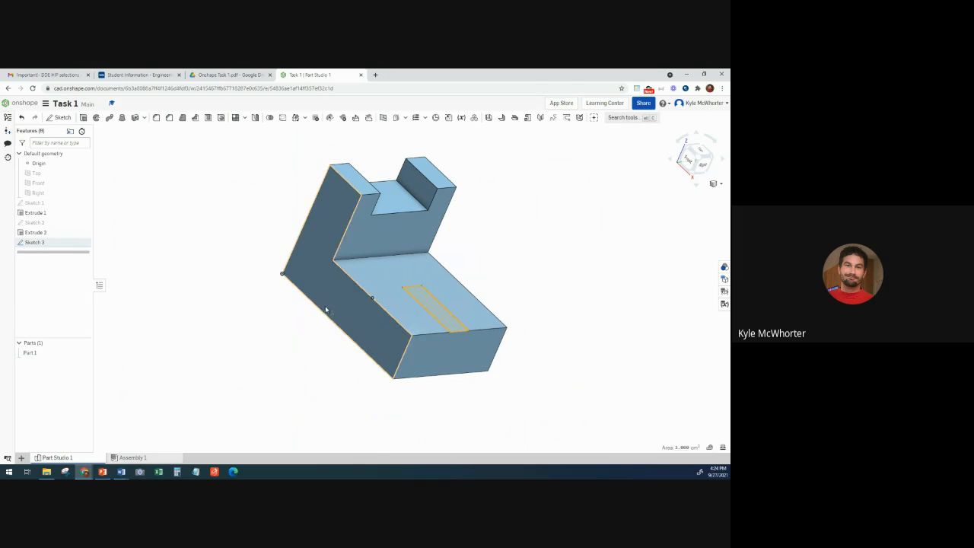
pyautogui.click(84, 118)
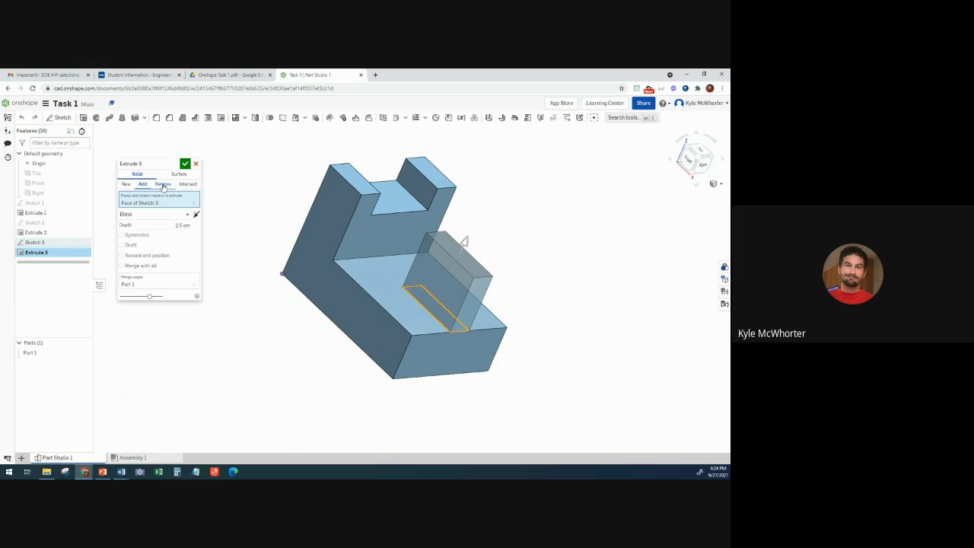
pyautogui.click(163, 184)
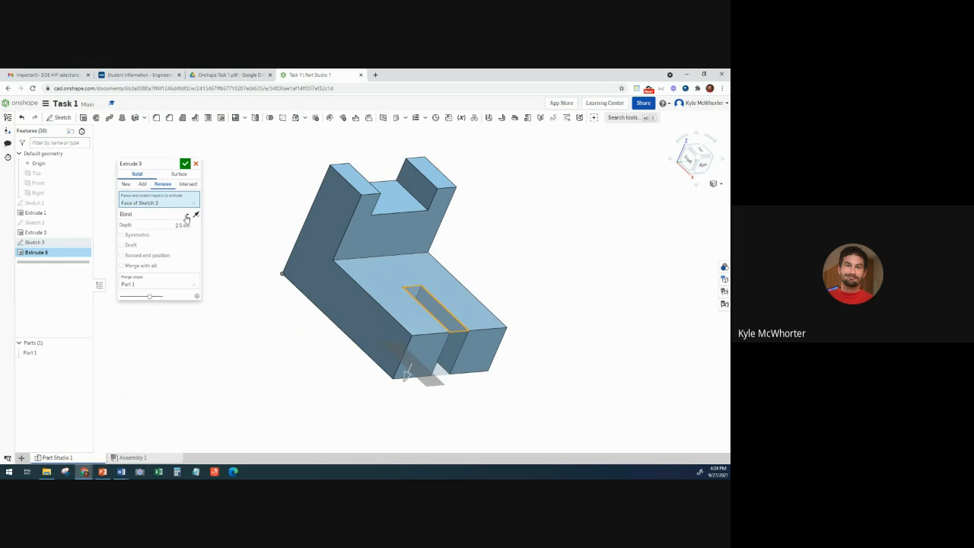
pyautogui.click(155, 217)
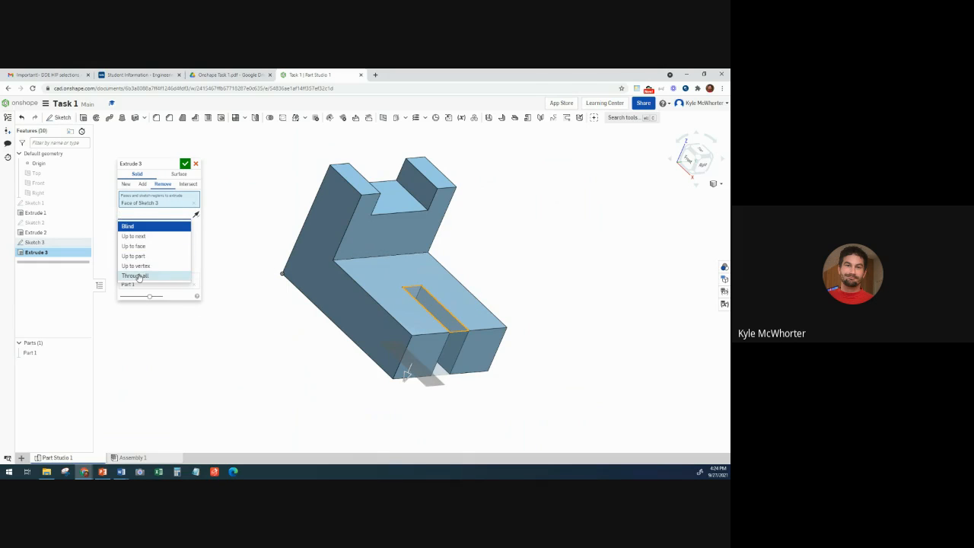
pyautogui.click(138, 276)
pyautogui.click(185, 164)
pyautogui.moveTo(239, 324); pyautogui.dragTo(200, 335, button='right')
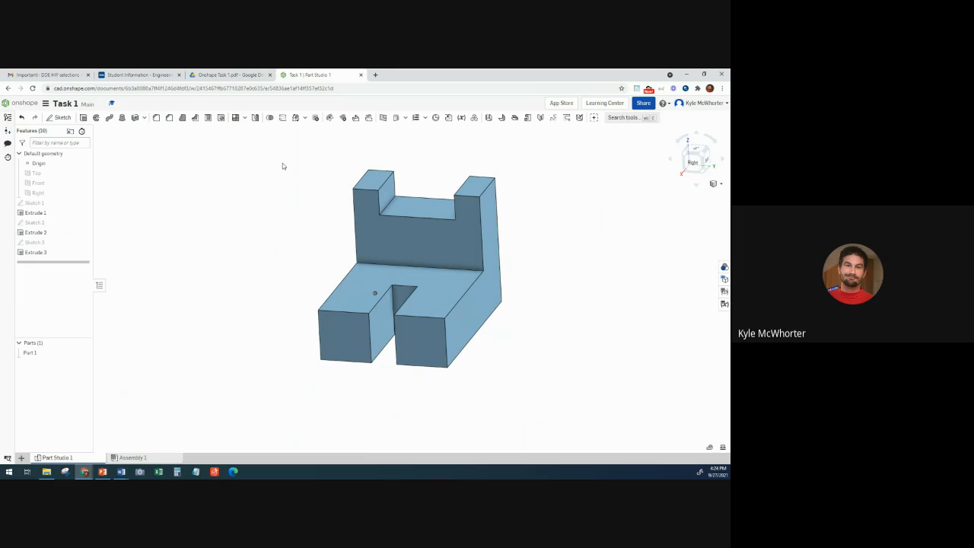
# Step: Compare the finished block with the first PDF figure and create a new Part Studio for the second one
pyautogui.click(234, 76)
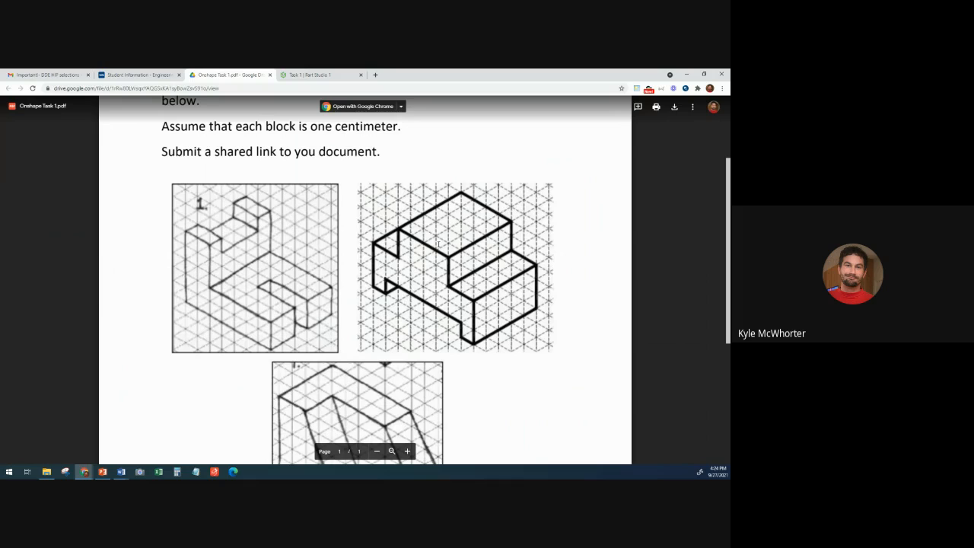
pyautogui.click(335, 75)
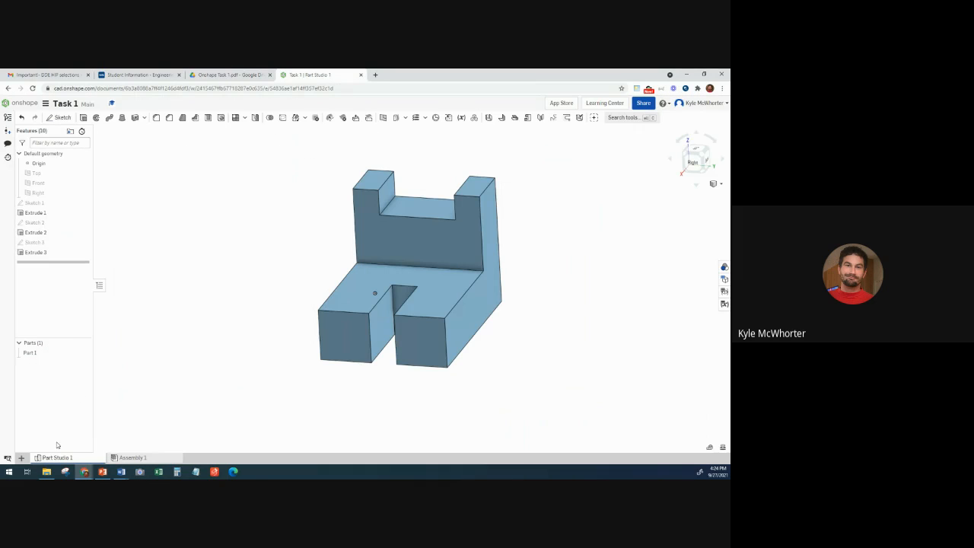
pyautogui.click(22, 459)
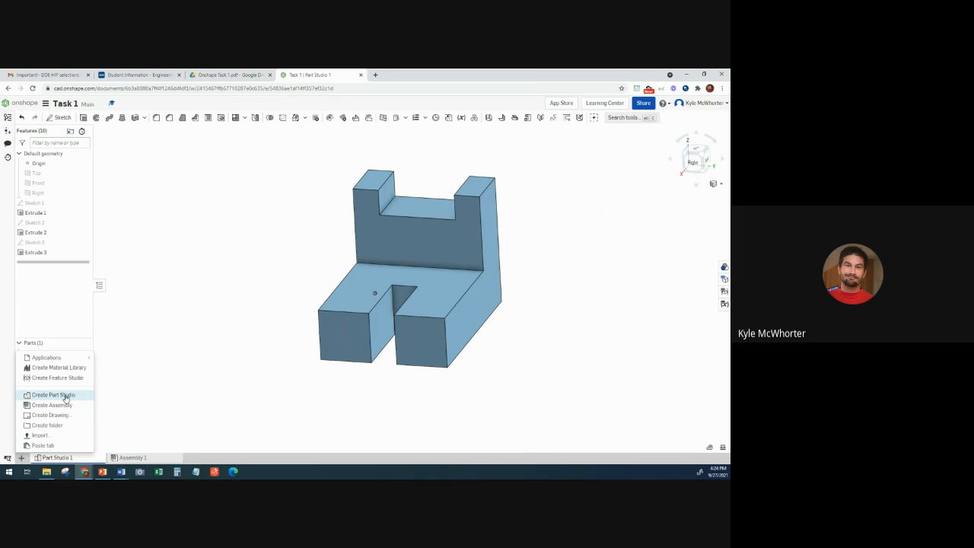
pyautogui.click(66, 396)
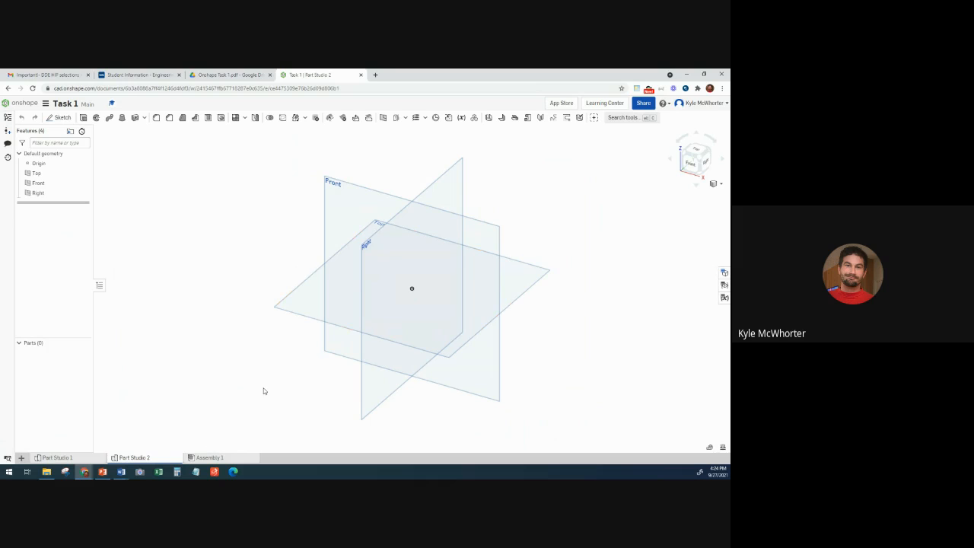
# Step: Examine the second figure in the PDF and start a sketch on the Front plane, viewed straight on
pyautogui.click(236, 75)
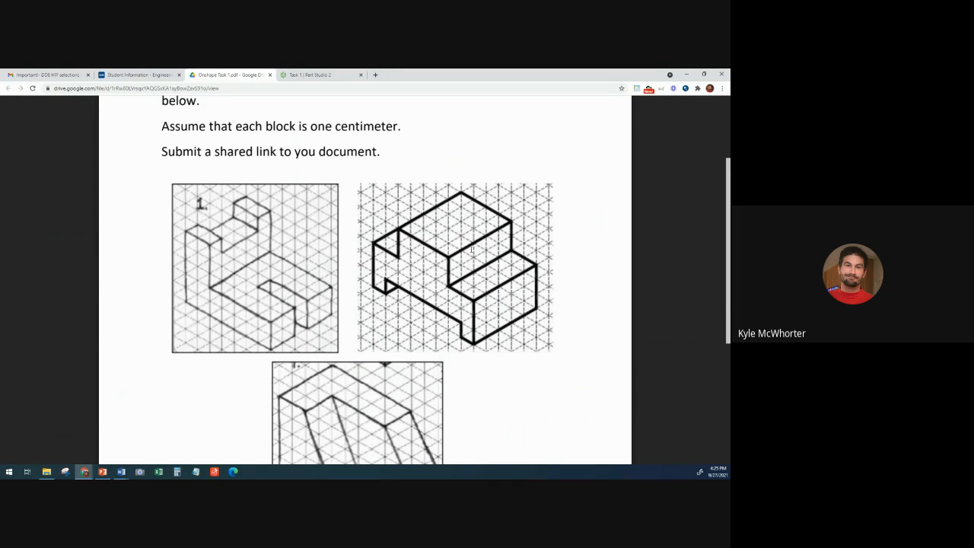
pyautogui.click(312, 74)
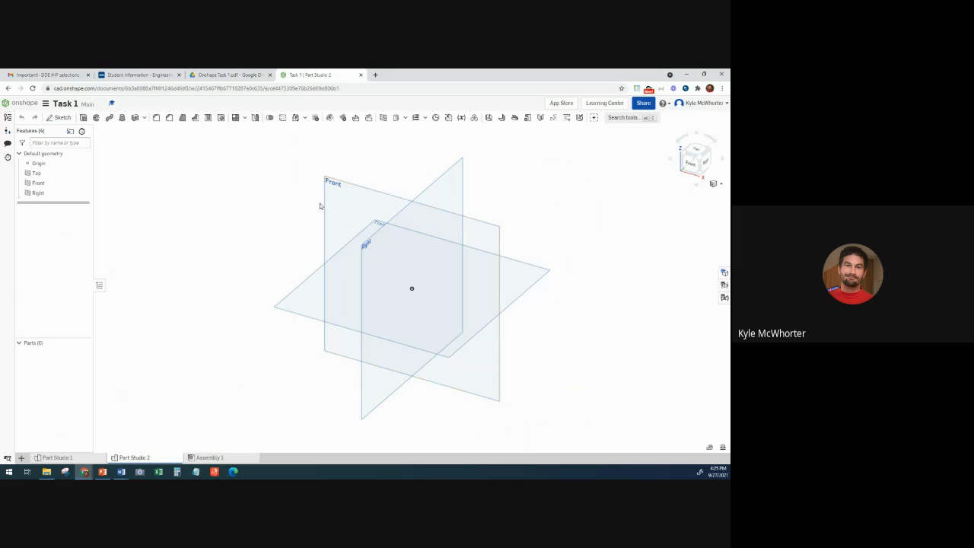
pyautogui.click(343, 198)
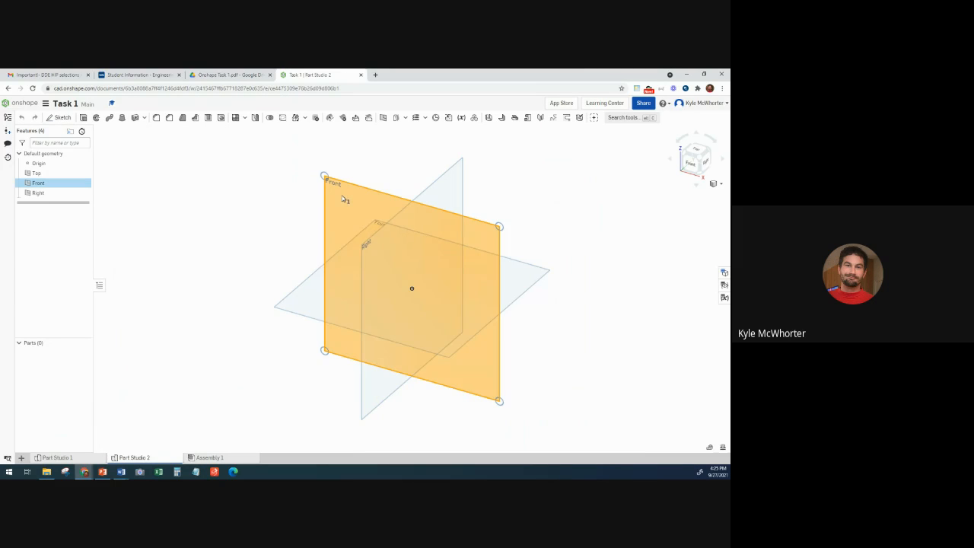
pyautogui.click(59, 117)
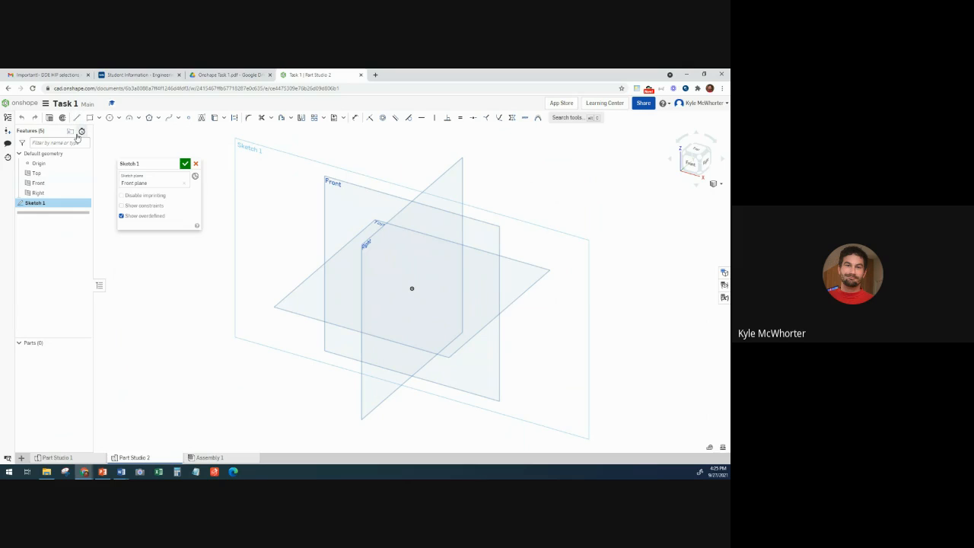
pyautogui.press('n')
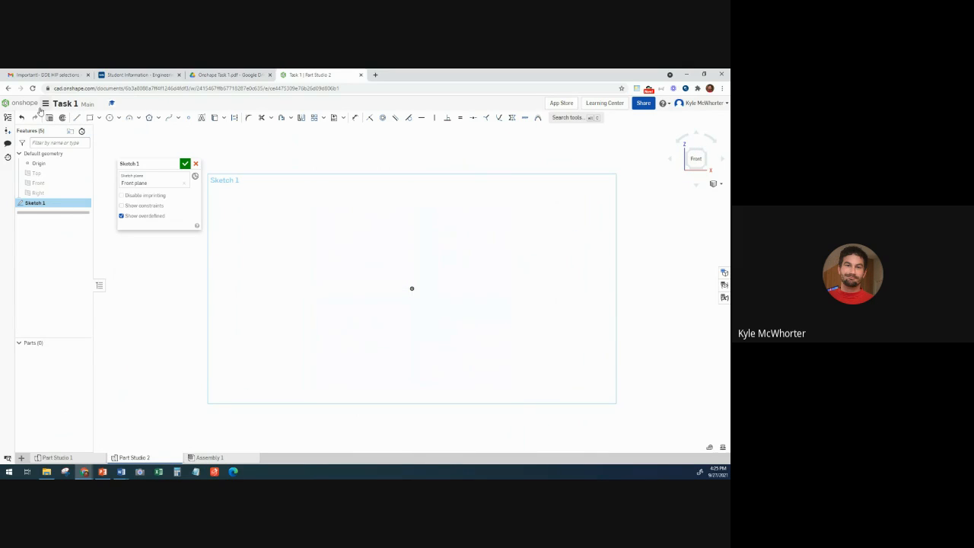
# Step: Draw a line up from the origin and move its upper end directly above the origin so it is vertical
pyautogui.click(77, 118)
pyautogui.click(412, 289)
pyautogui.click(414, 256)
pyautogui.press('Escape')
pyautogui.moveTo(415, 257)
pyautogui.mouseDown()
pyautogui.moveTo(405, 251)
pyautogui.moveTo(412, 256)
pyautogui.mouseUp()
# Step: Continue the outline with a shoulder about 1.6 cm, a raised block about 3.9 by 4.4 cm, a second shoulder about 1.4 cm and the outer side down
pyautogui.press('l')
pyautogui.click(412, 255)
pyautogui.click(434, 255)
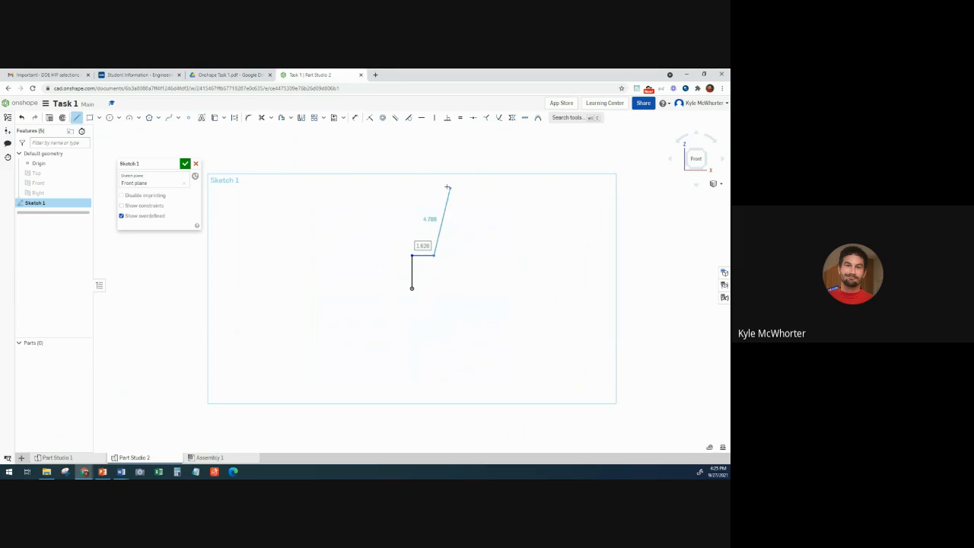
pyautogui.click(434, 196)
pyautogui.click(486, 197)
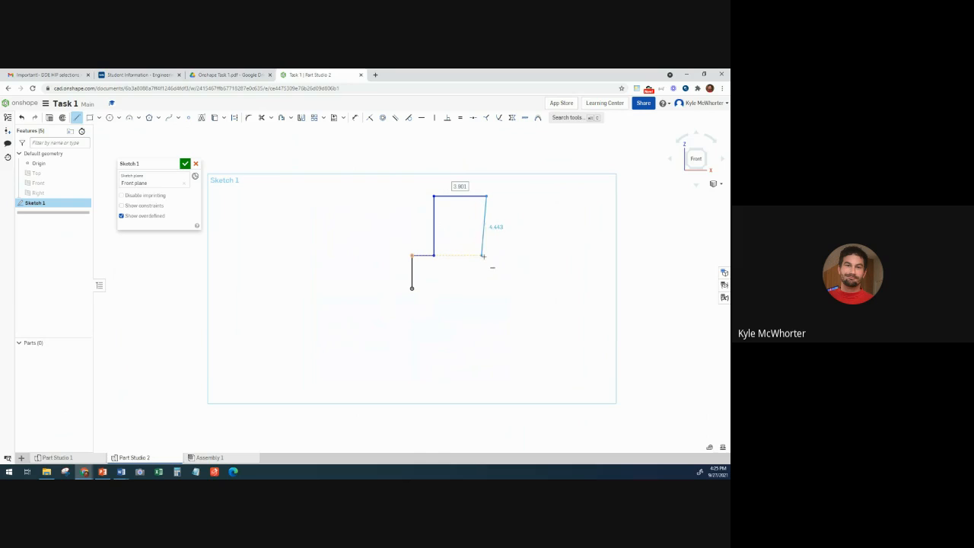
pyautogui.click(487, 255)
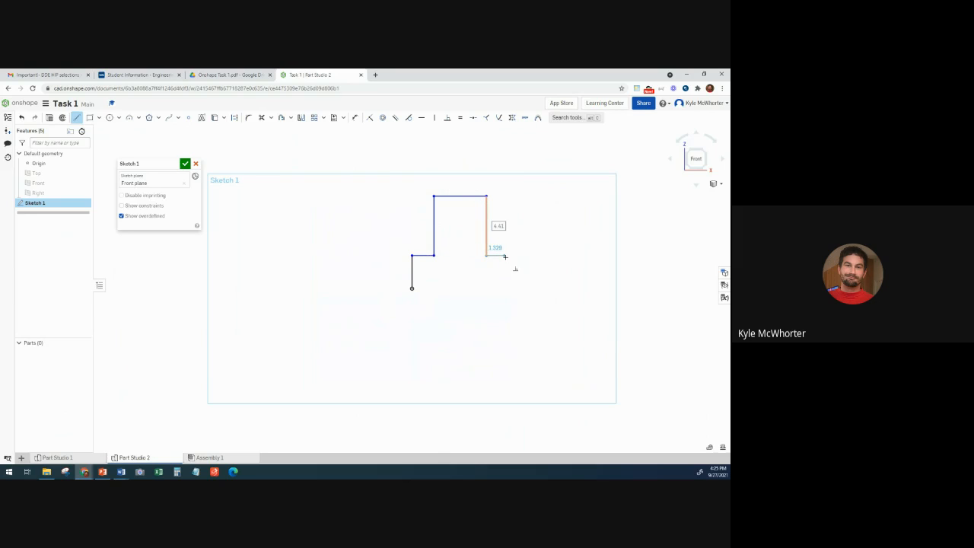
pyautogui.click(505, 256)
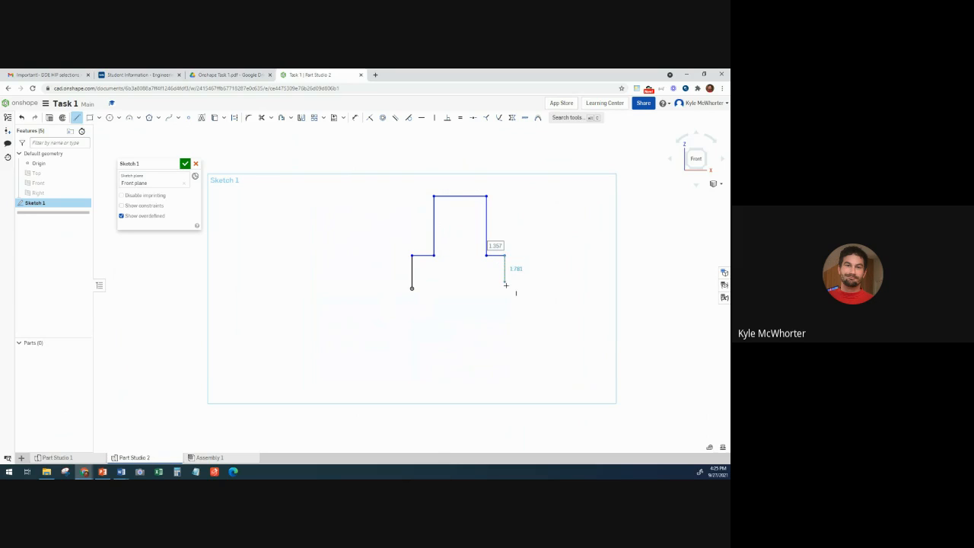
pyautogui.click(505, 288)
# Step: Close the outline at the origin with an underside notch about 2.9 cm wide between feet about 1.7 and 2.3 cm wide
pyautogui.click(482, 288)
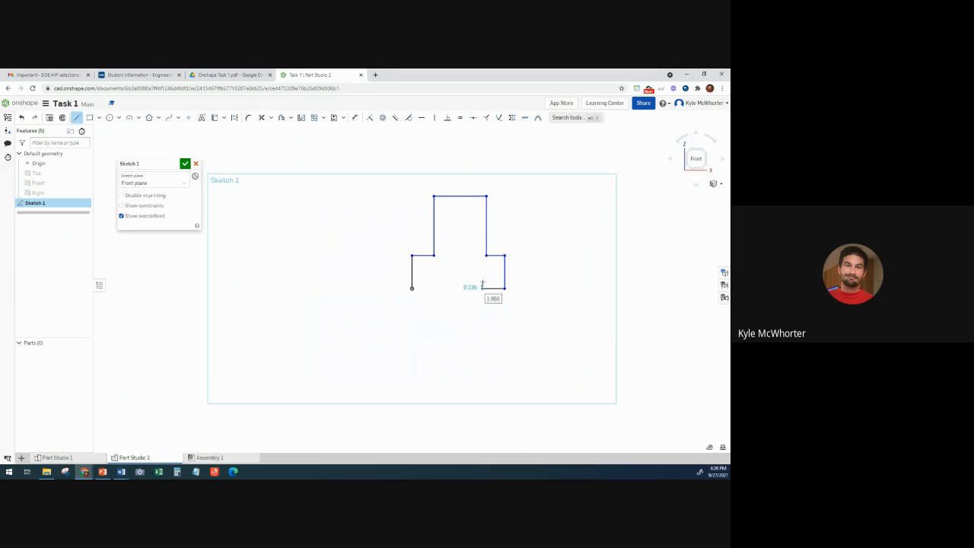
pyautogui.click(482, 273)
pyautogui.click(443, 273)
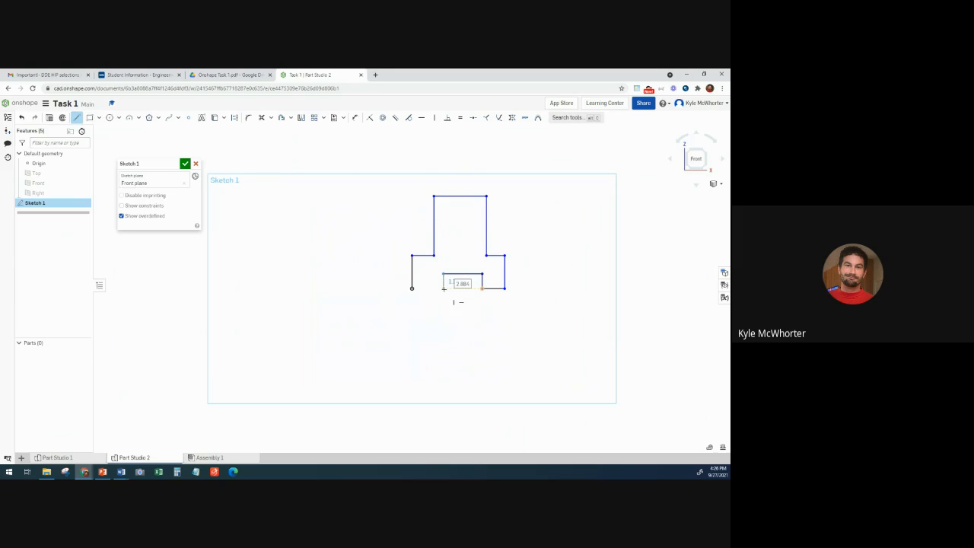
pyautogui.click(444, 287)
pyautogui.click(411, 288)
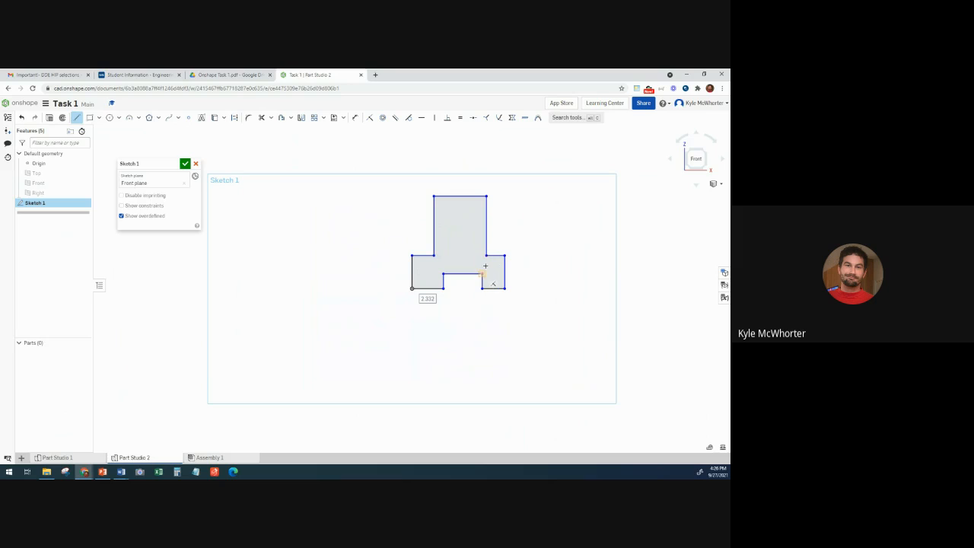
pyautogui.click(297, 236)
pyautogui.press('Escape')
# Step: Check the second PDF figure and dimension the outer vertical edge at the origin to 3 cm
pyautogui.click(354, 118)
pyautogui.click(229, 75)
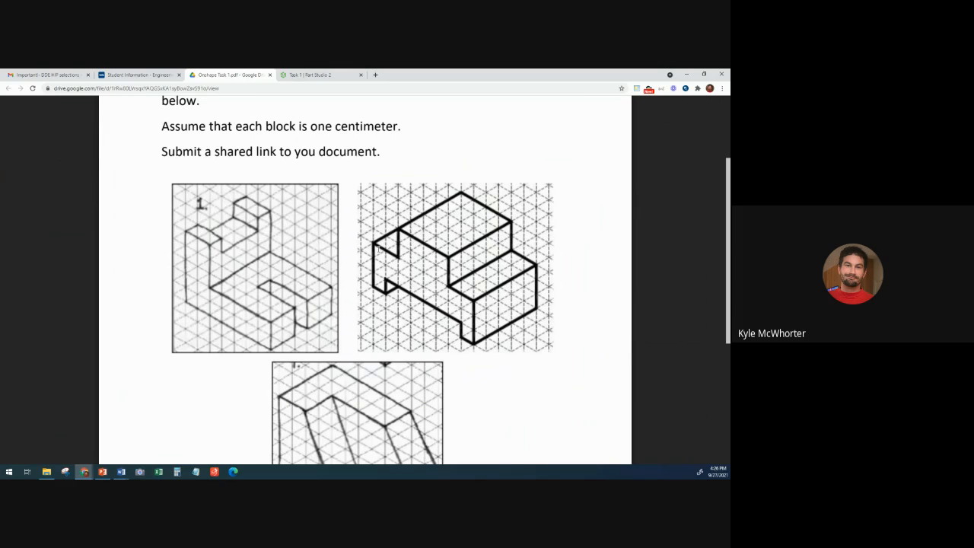
pyautogui.click(318, 75)
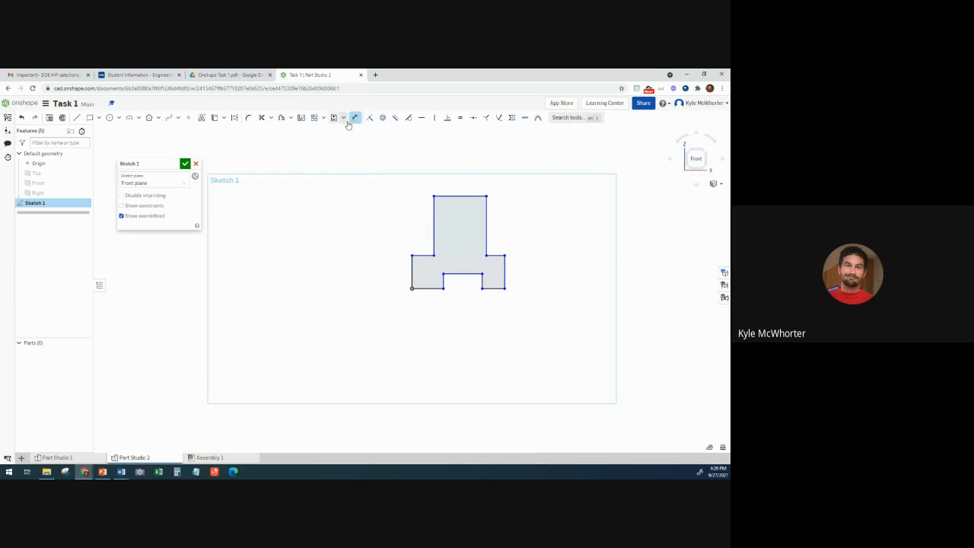
pyautogui.click(412, 272)
pyautogui.click(386, 275)
pyautogui.write('3')
pyautogui.press('Return')
# Step: Dimension the shoulder on the origin side to 2 cm wide and the raised block above it to 2 cm high
pyautogui.click(428, 247)
pyautogui.click(427, 237)
pyautogui.write('2')
pyautogui.press('Return')
pyautogui.click(438, 206)
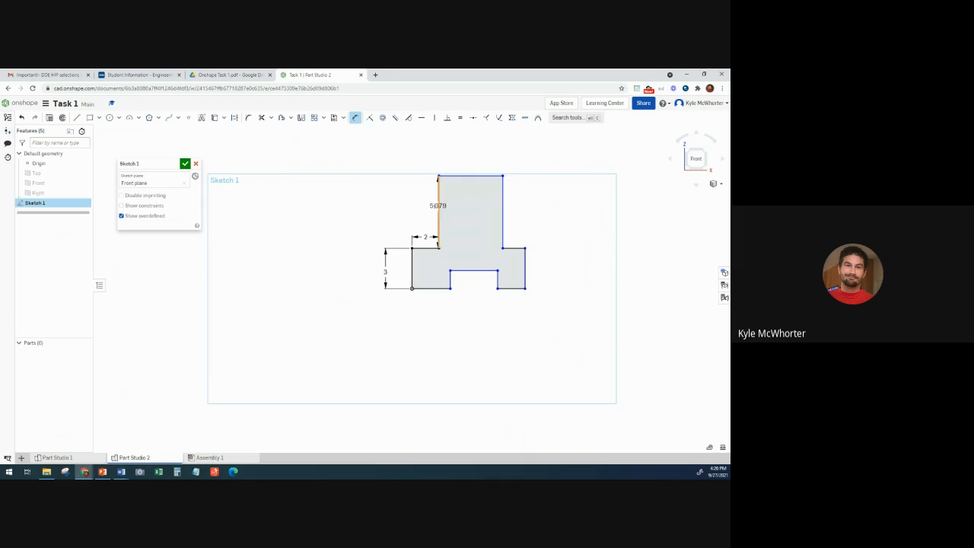
pyautogui.click(421, 207)
pyautogui.write('2')
pyautogui.press('Return')
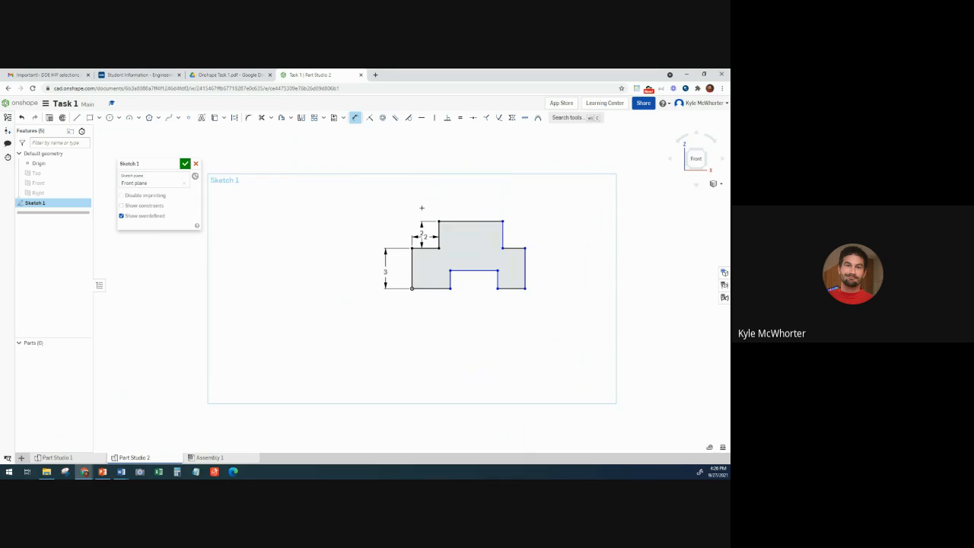
# Step: Dimension the shoulder on the side away from the origin to 2 cm wide
pyautogui.click(511, 248)
pyautogui.click(516, 238)
pyautogui.write('2')
pyautogui.press('Return')
# Step: Try to dimension the outer vertical edge on the side away from the origin
pyautogui.click(531, 270)
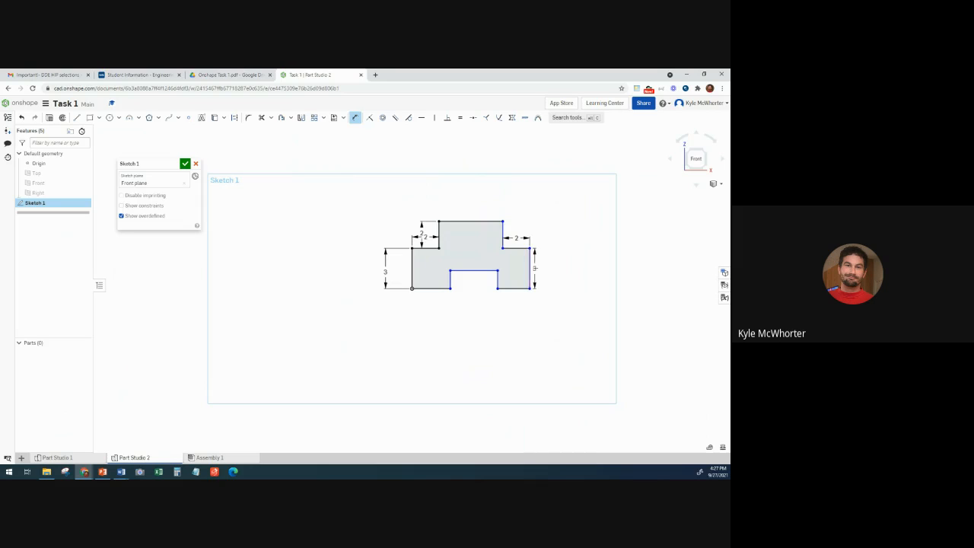
pyautogui.click(548, 282)
pyautogui.press('Return')
pyautogui.press('Delete')
# Step: Recheck the second PDF figure and dimension the bottom edge of the foot at the origin to 1 cm
pyautogui.click(230, 75)
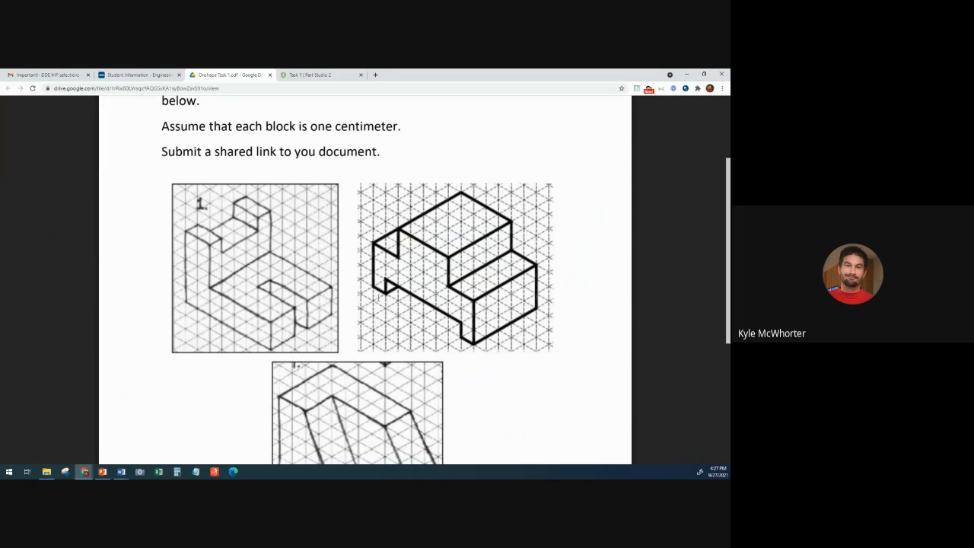
pyautogui.click(339, 74)
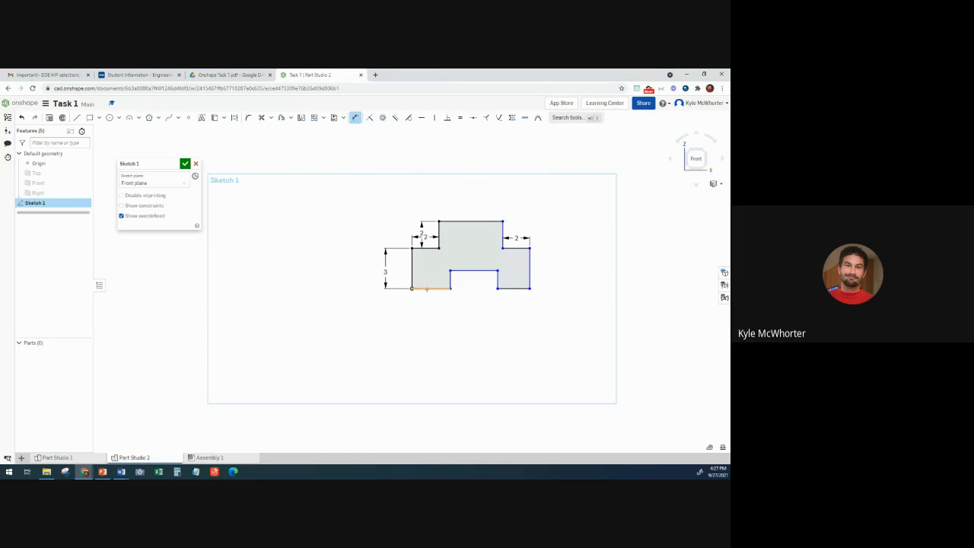
pyautogui.click(428, 289)
pyautogui.click(430, 306)
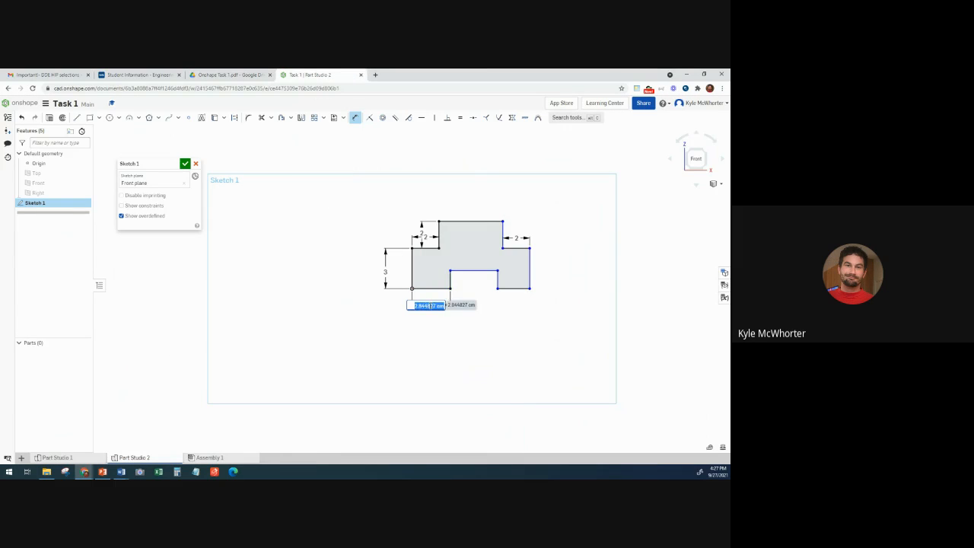
pyautogui.write('1')
pyautogui.press('Return')
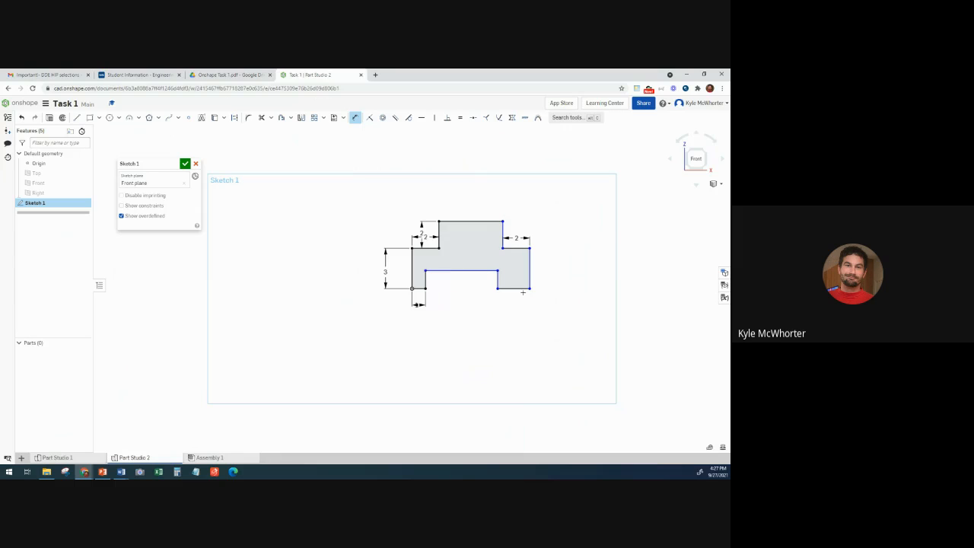
# Step: Dimension the far foot's bottom edge to 1 cm and widen the profile by pulling the raised block's unconstrained side outward
pyautogui.click(516, 288)
pyautogui.click(517, 302)
pyautogui.write('1')
pyautogui.press('Return')
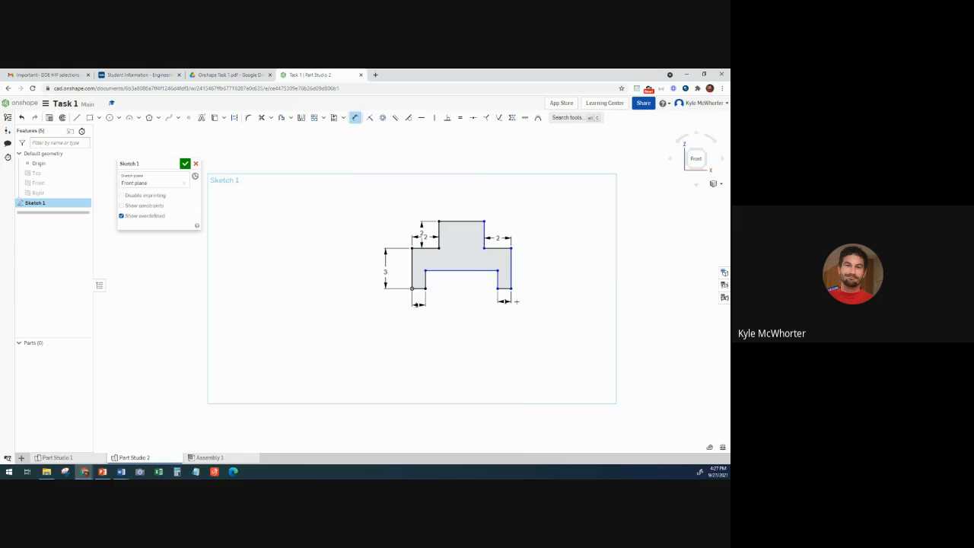
pyautogui.click(354, 118)
pyautogui.moveTo(485, 222)
pyautogui.mouseDown()
pyautogui.moveTo(513, 226)
pyautogui.moveTo(474, 223)
pyautogui.moveTo(528, 229)
pyautogui.moveTo(459, 241)
pyautogui.moveTo(628, 231)
pyautogui.moveTo(483, 229)
pyautogui.mouseUp()
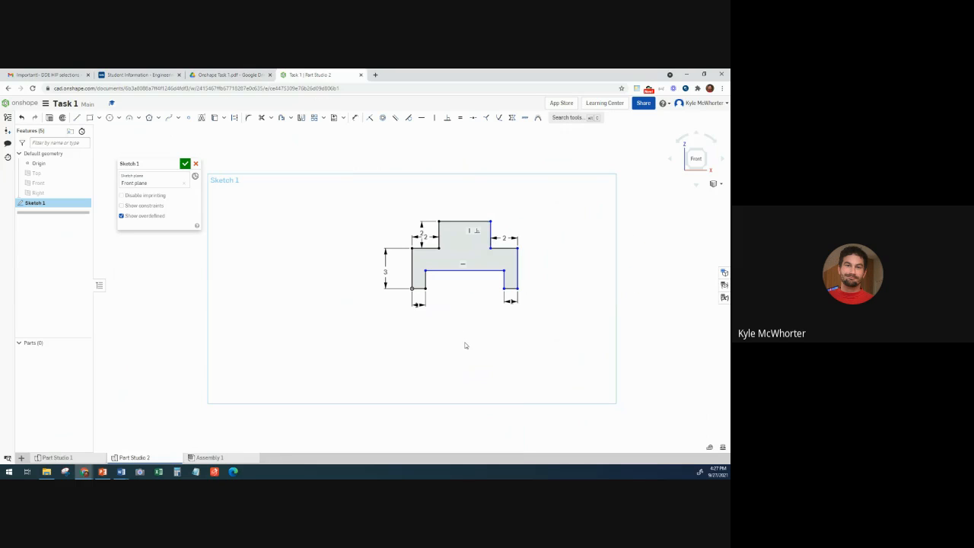
# Step: Recheck the second PDF figure and dimension the raised block's top edge to 4 cm
pyautogui.click(222, 74)
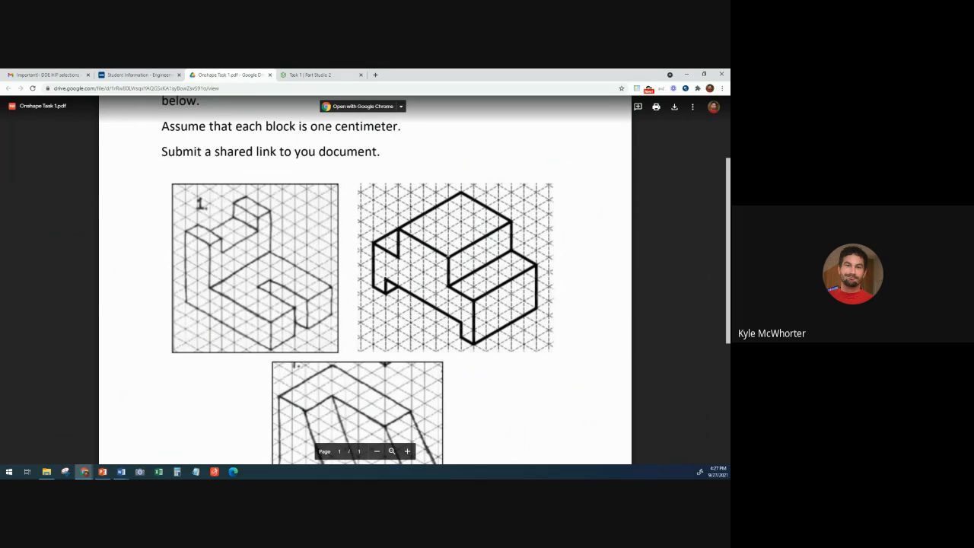
pyautogui.click(334, 76)
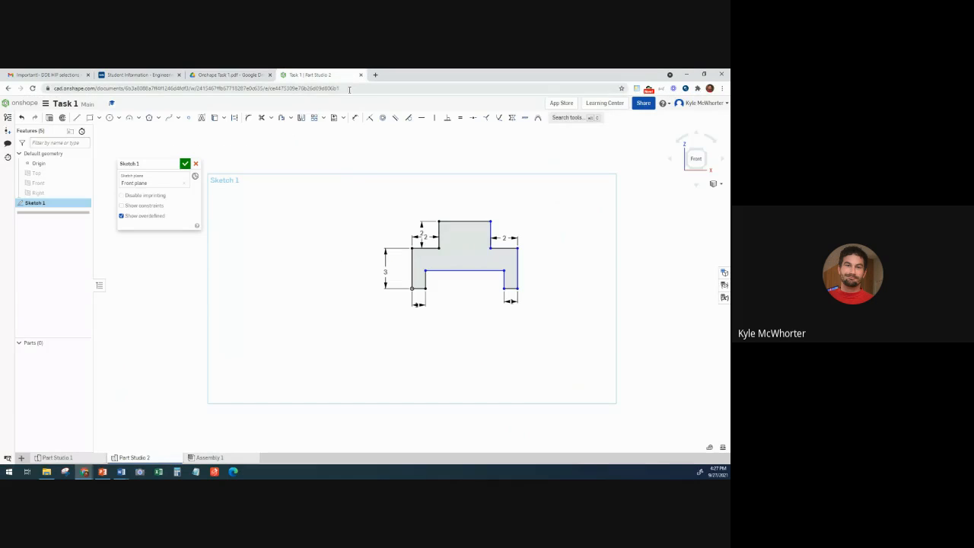
pyautogui.click(353, 117)
pyautogui.click(469, 222)
pyautogui.click(469, 200)
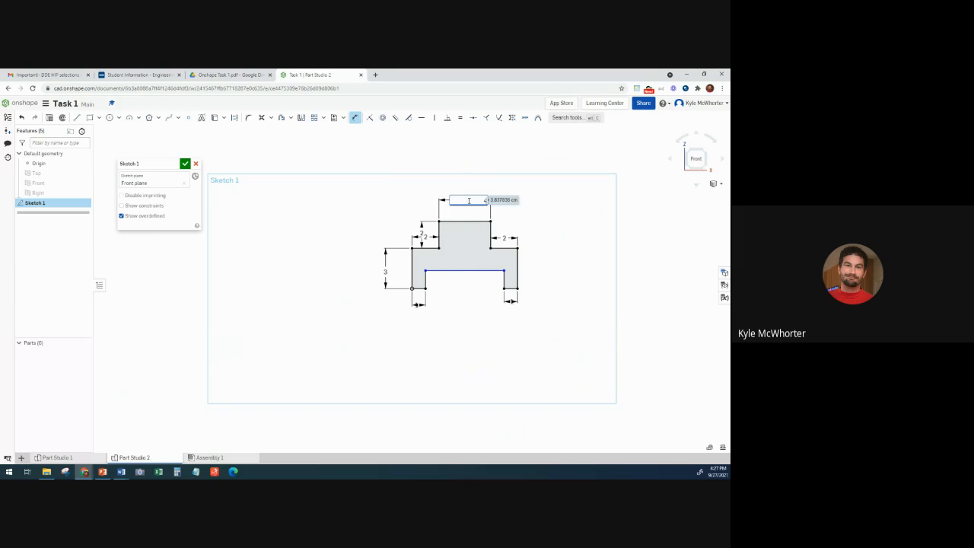
pyautogui.write('4')
pyautogui.press('Return')
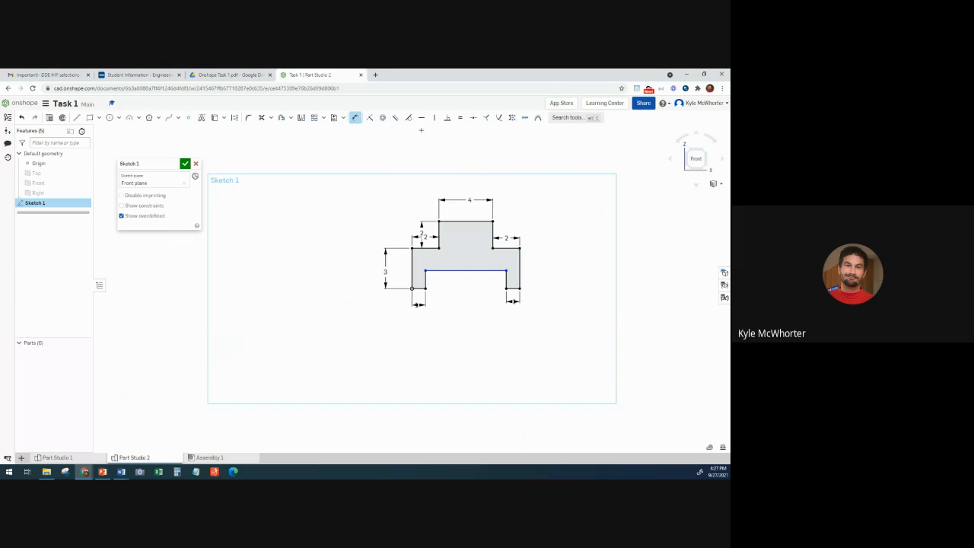
pyautogui.click(356, 120)
# Step: Dimension the inner vertical edge of the foot at the origin to 1 cm and finish the sketch
pyautogui.moveTo(507, 271)
pyautogui.mouseDown()
pyautogui.moveTo(457, 269)
pyautogui.moveTo(452, 285)
pyautogui.moveTo(477, 231)
pyautogui.moveTo(464, 283)
pyautogui.moveTo(470, 259)
pyautogui.mouseUp()
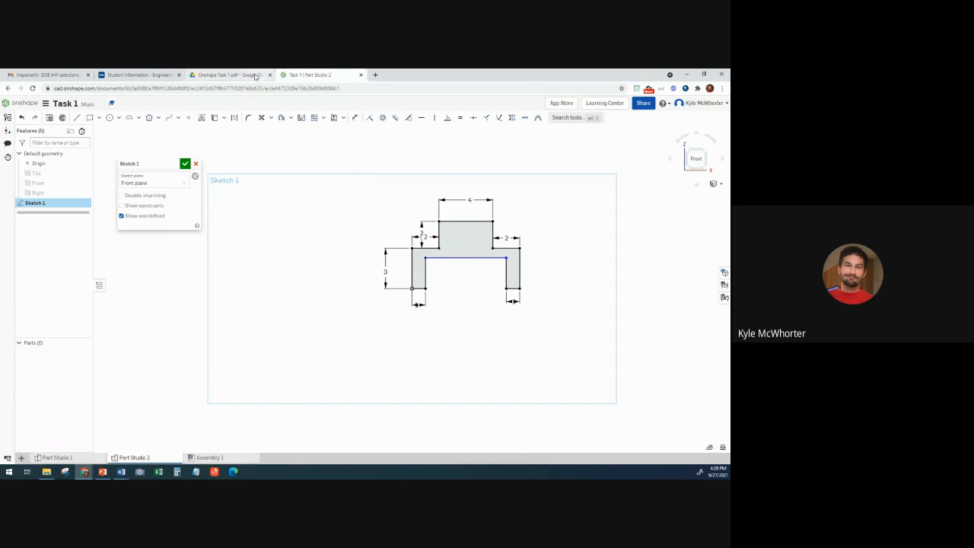
pyautogui.click(256, 76)
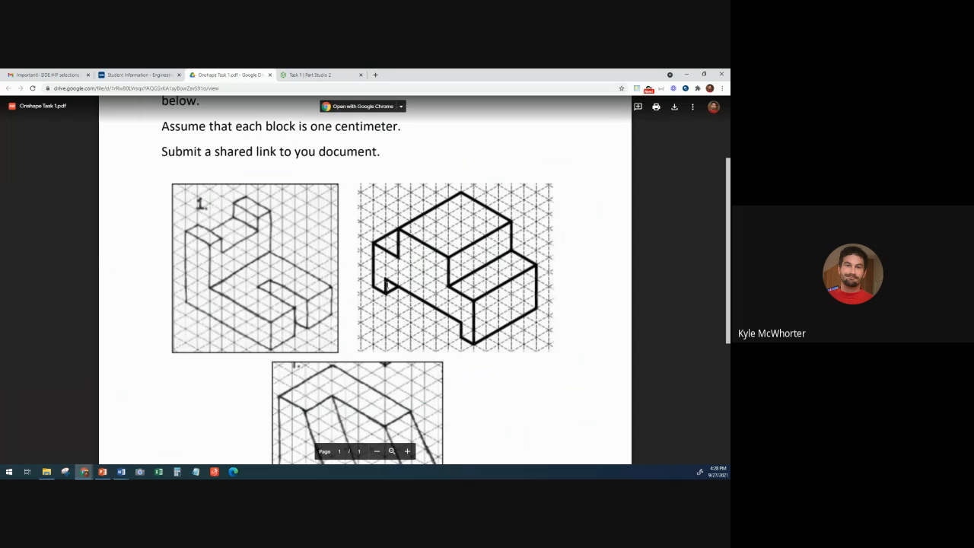
pyautogui.click(328, 76)
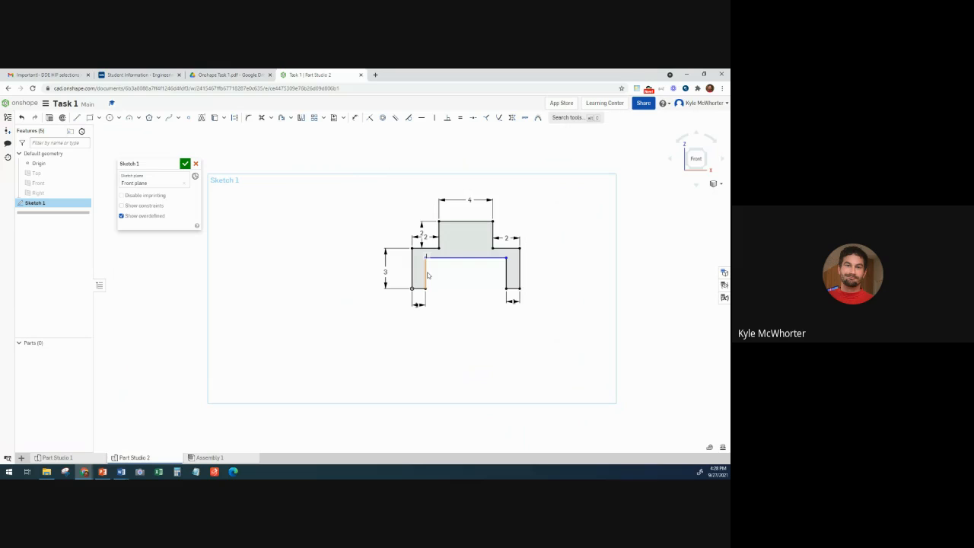
pyautogui.click(355, 117)
pyautogui.click(426, 279)
pyautogui.click(438, 275)
pyautogui.write('1')
pyautogui.press('Return')
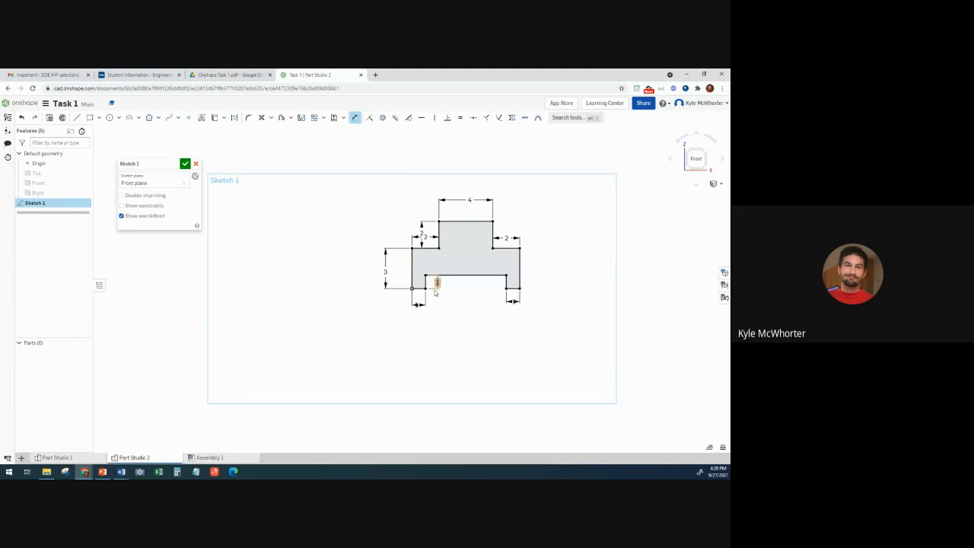
pyautogui.scroll(3, 444, 287)
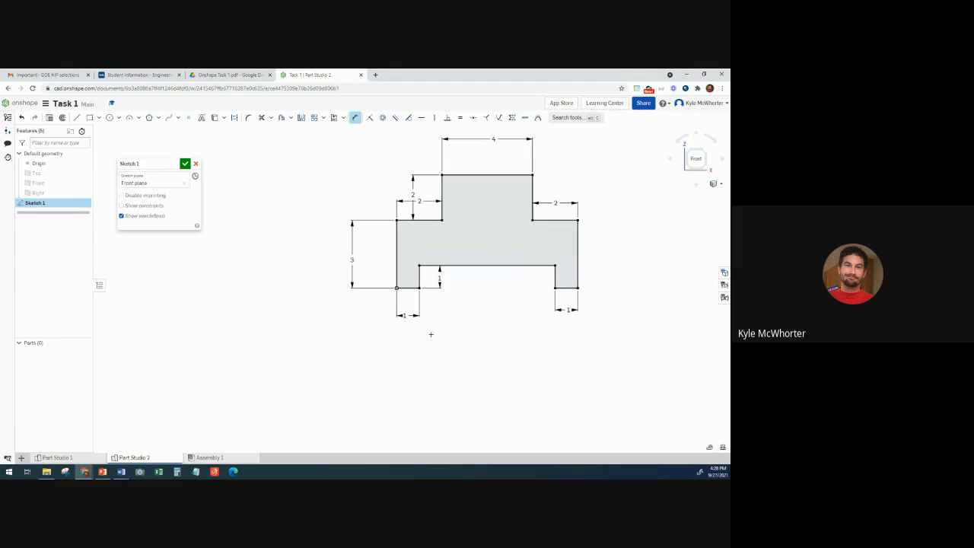
pyautogui.click(355, 118)
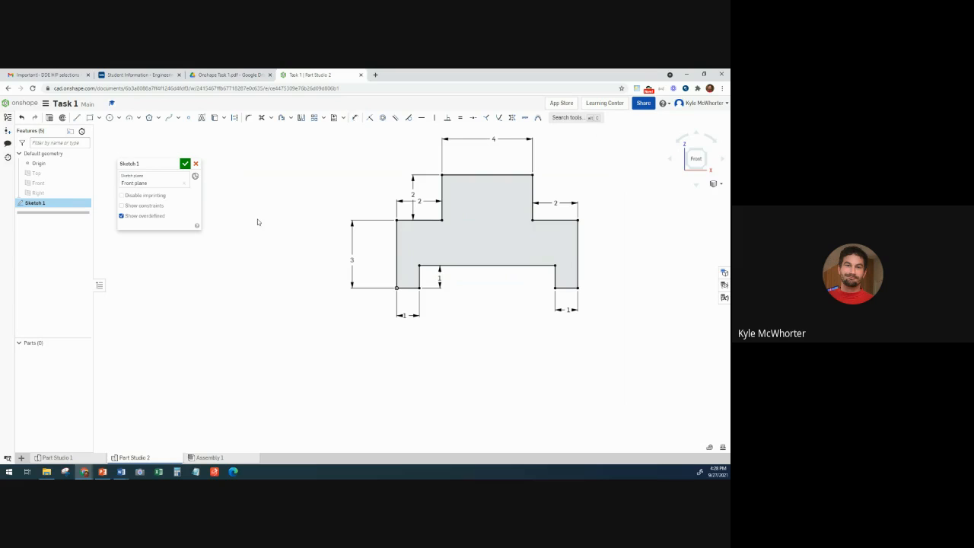
pyautogui.click(184, 164)
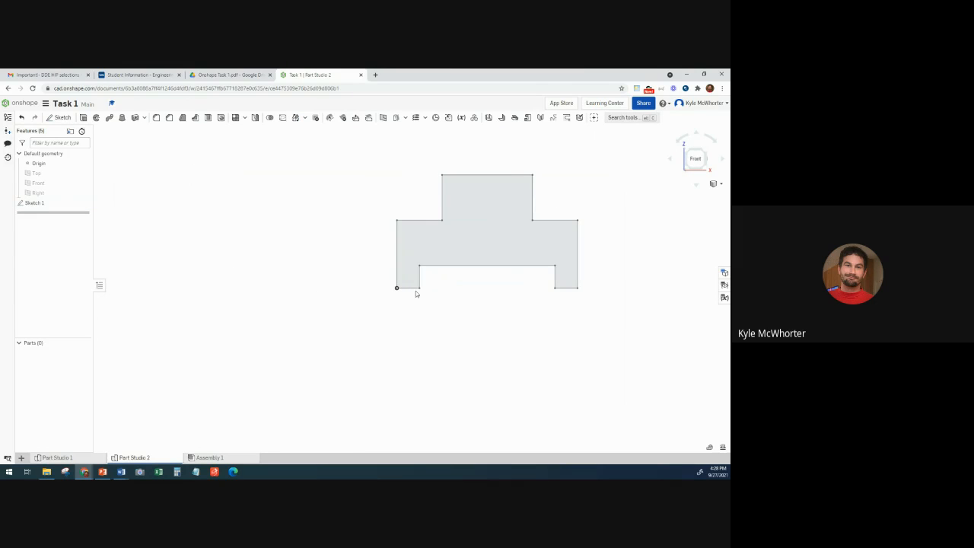
# Step: Extrude the stepped profile as a new solid, blind 5 cm deep in the reversed direction
pyautogui.click(705, 153)
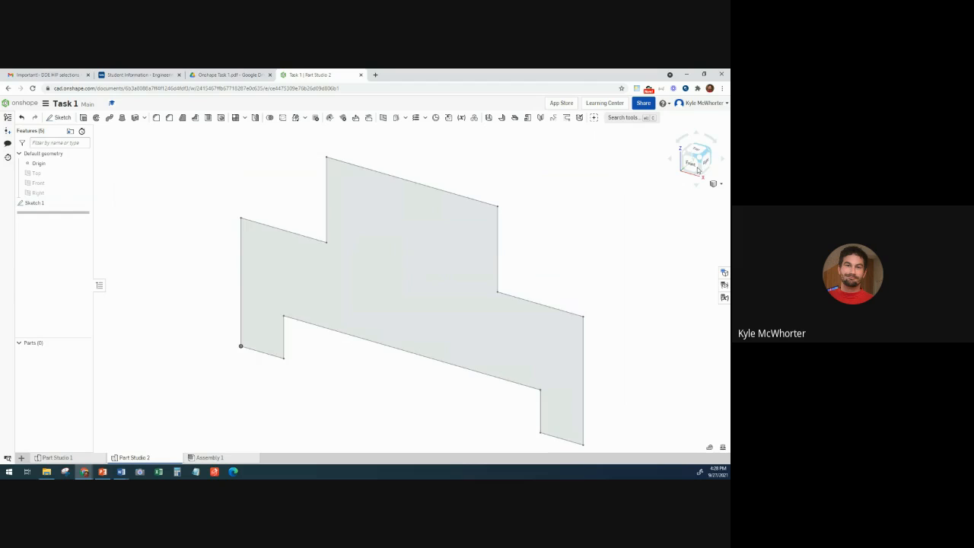
pyautogui.click(83, 118)
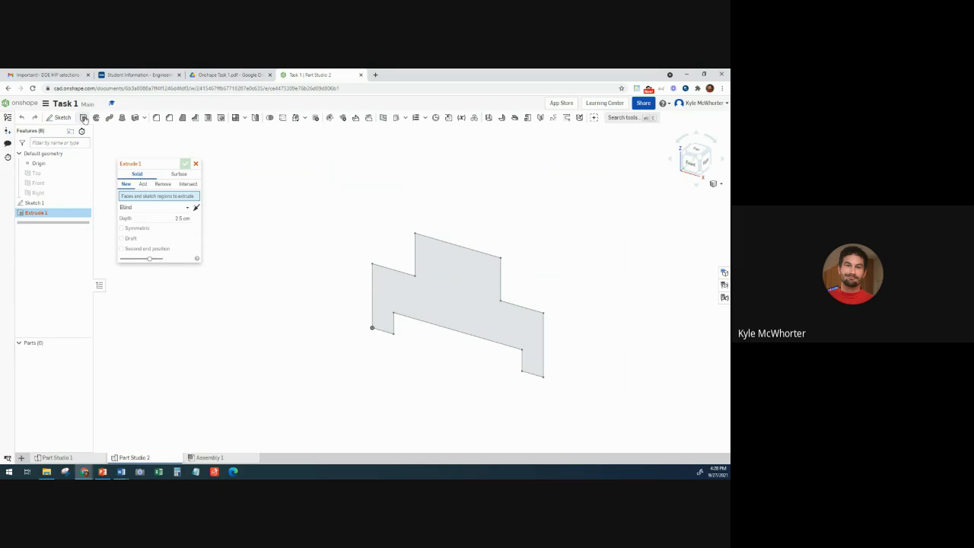
pyautogui.click(472, 285)
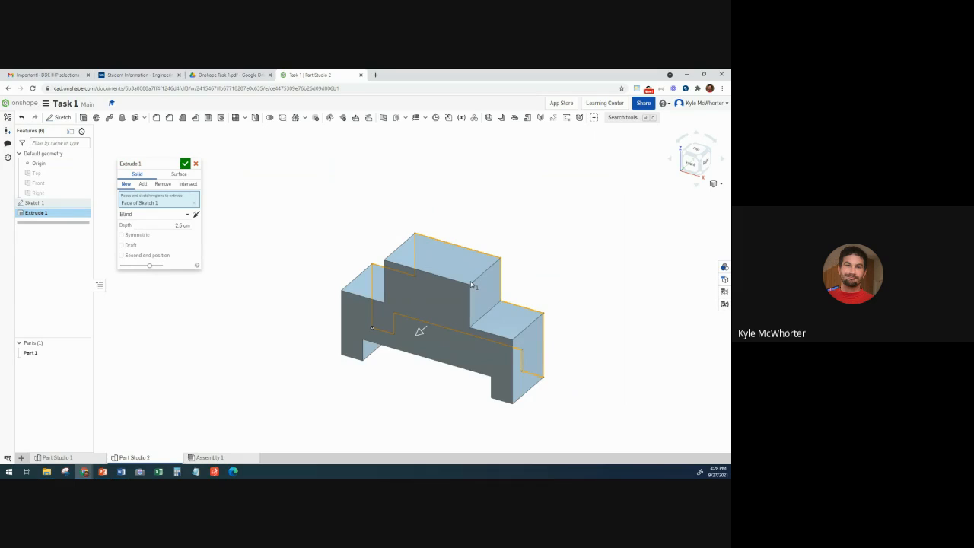
pyautogui.click(195, 215)
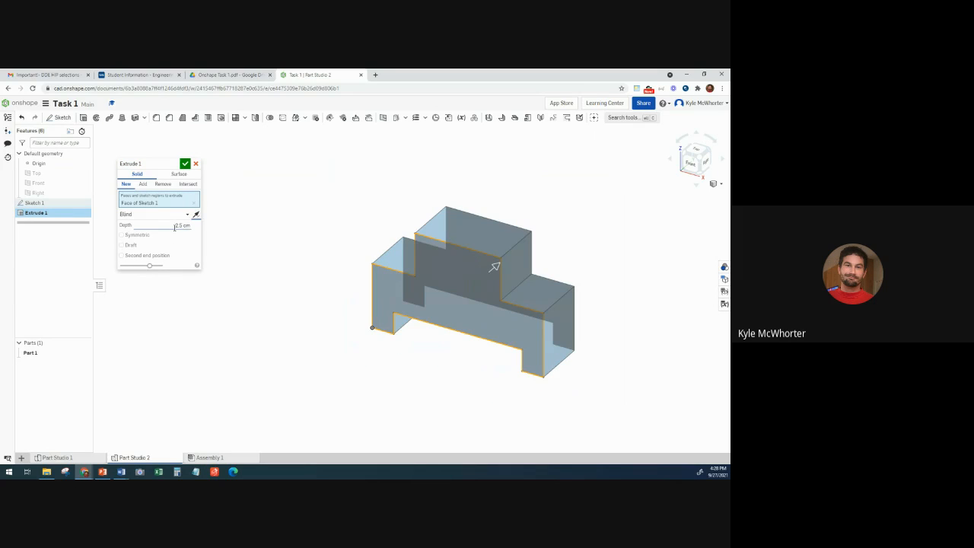
pyautogui.click(165, 224)
pyautogui.write('5')
pyautogui.press('Return')
pyautogui.click(185, 164)
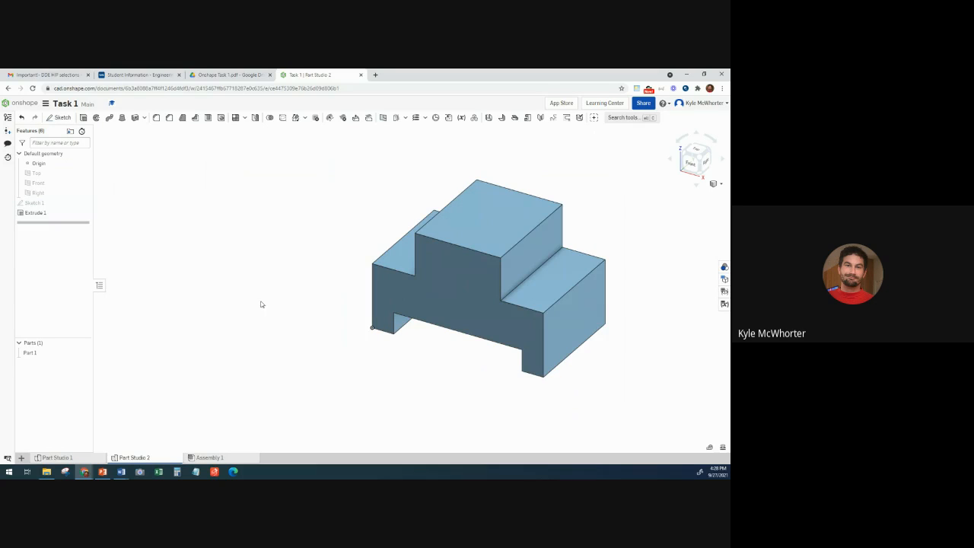
# Step: Compare the solid with the second PDF figure, view the third figure, and create a new Part Studio
pyautogui.moveTo(244, 324); pyautogui.dragTo(305, 320, button='right')
pyautogui.click(255, 76)
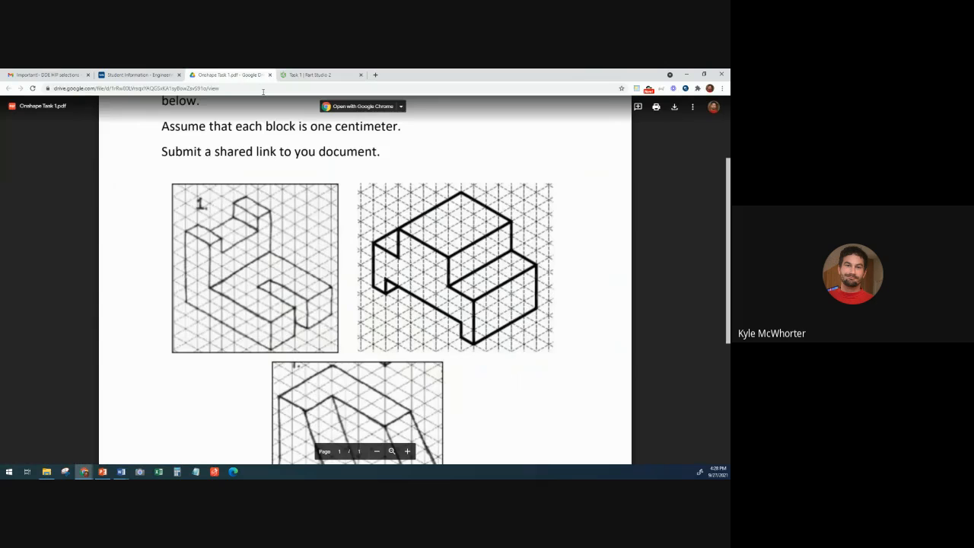
pyautogui.scroll(-3, 346, 305)
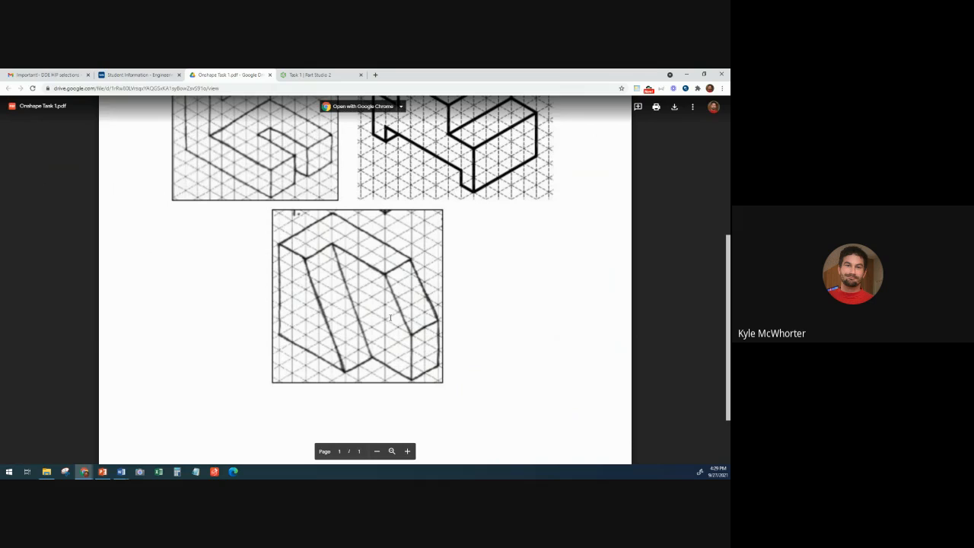
pyautogui.click(324, 77)
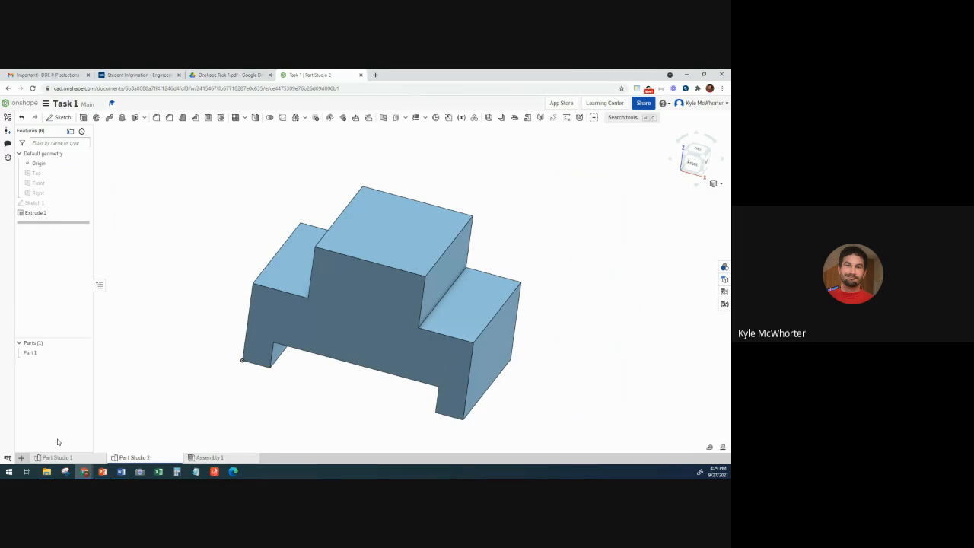
pyautogui.click(21, 458)
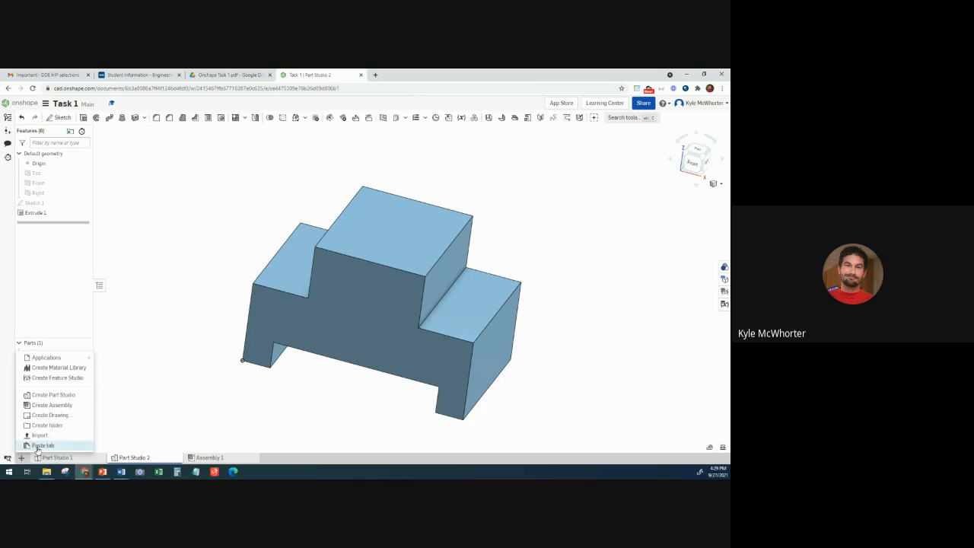
pyautogui.click(70, 396)
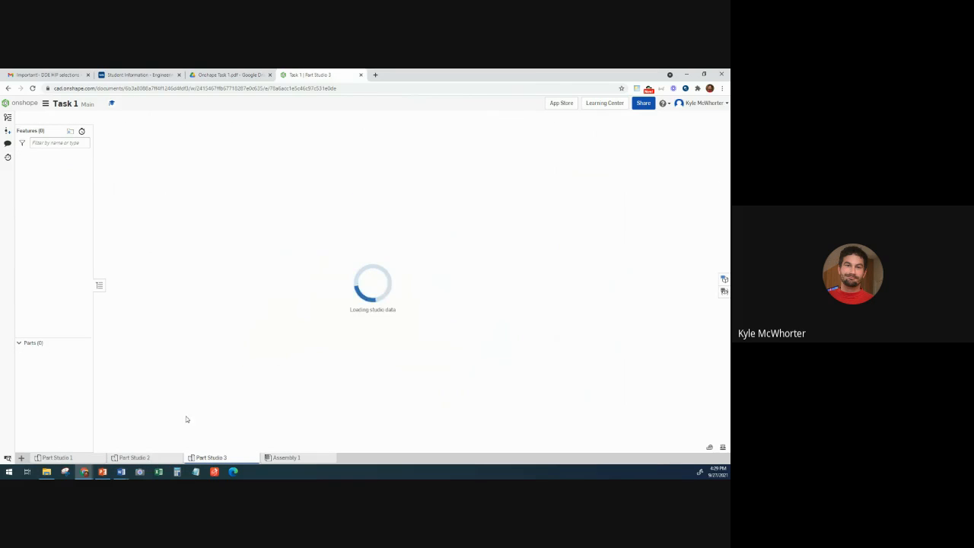
# Step: Start a sketch on the Front plane and draw a corner rectangle from the origin, about 10.8 cm wide and 9.4 cm high
pyautogui.click(230, 76)
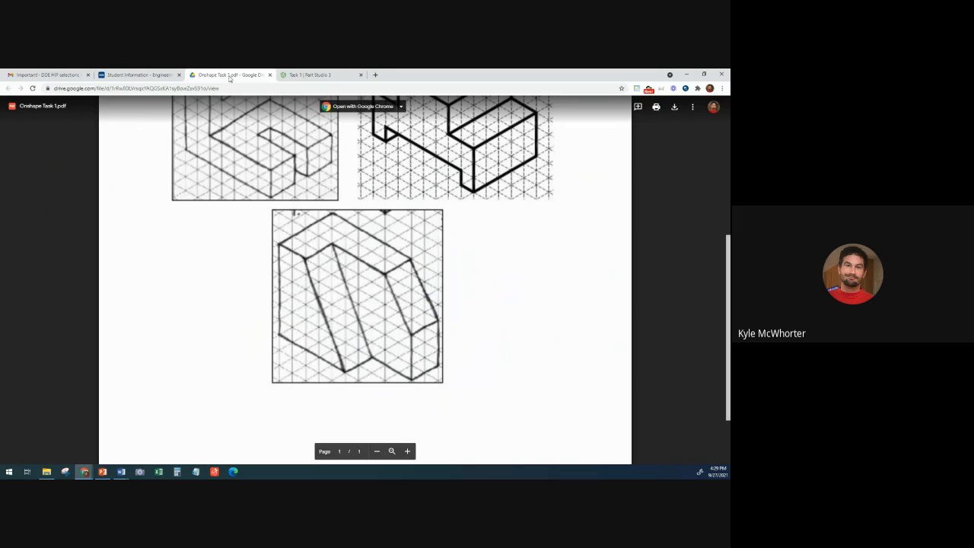
pyautogui.click(307, 76)
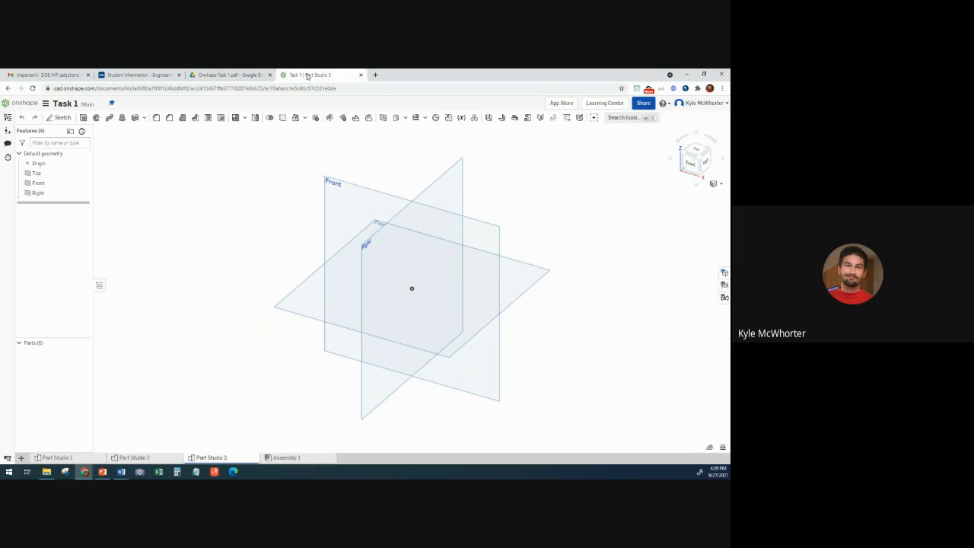
pyautogui.click(361, 195)
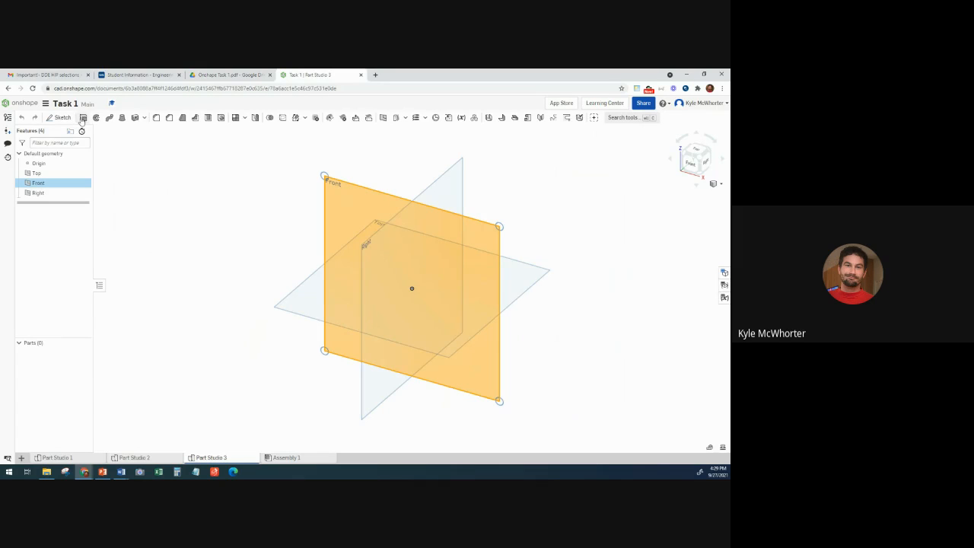
pyautogui.click(70, 118)
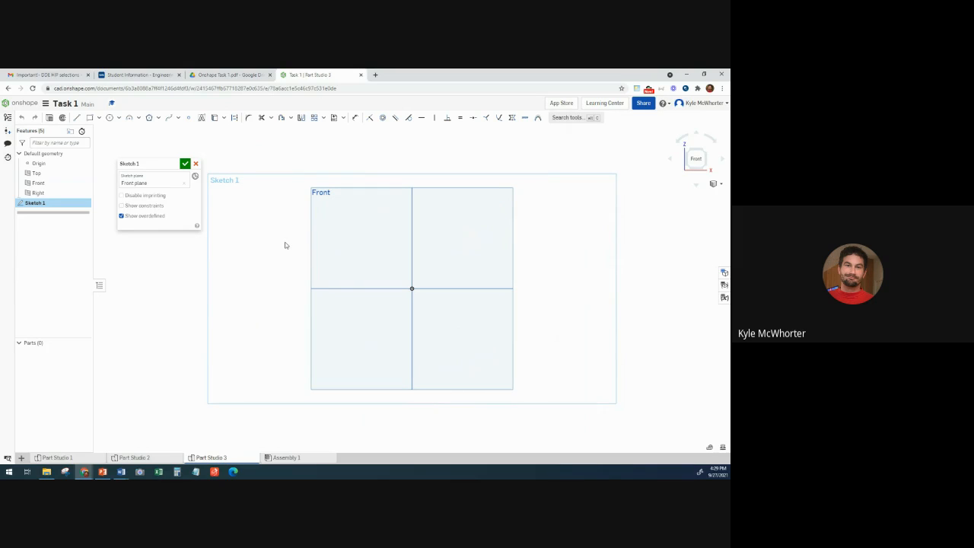
pyautogui.click(89, 117)
pyautogui.click(412, 288)
pyautogui.click(558, 162)
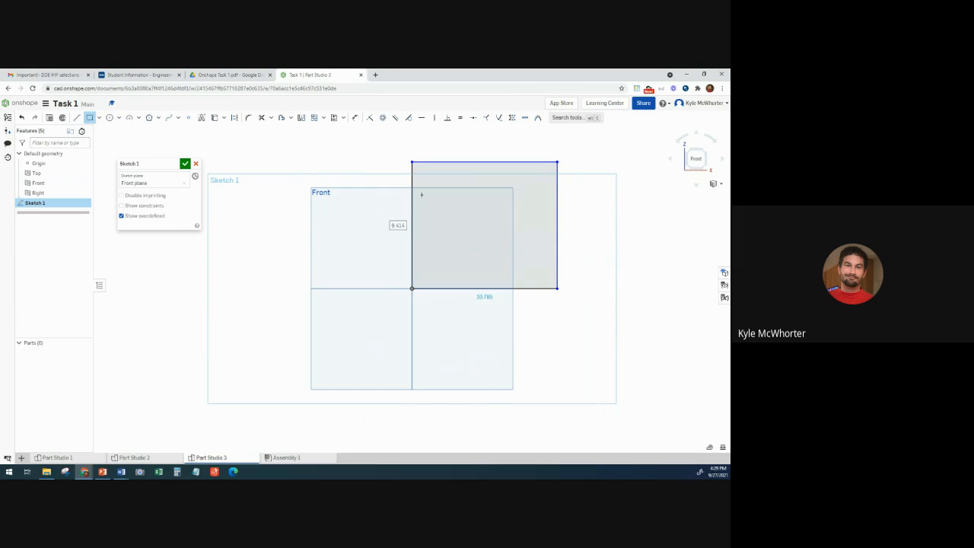
# Step: Recheck the third PDF figure and dimension the rectangle's vertical side at the origin to 6 cm
pyautogui.click(228, 74)
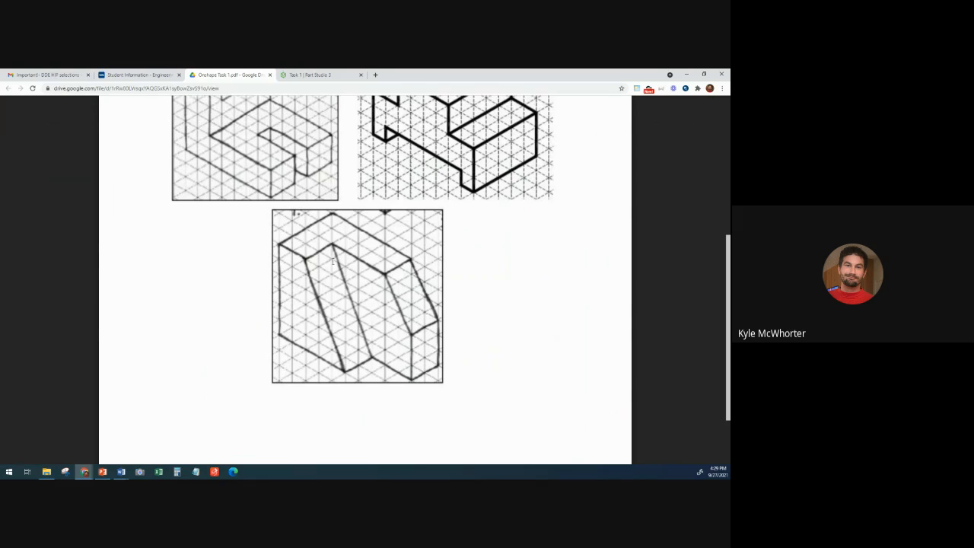
pyautogui.click(306, 76)
pyautogui.click(355, 117)
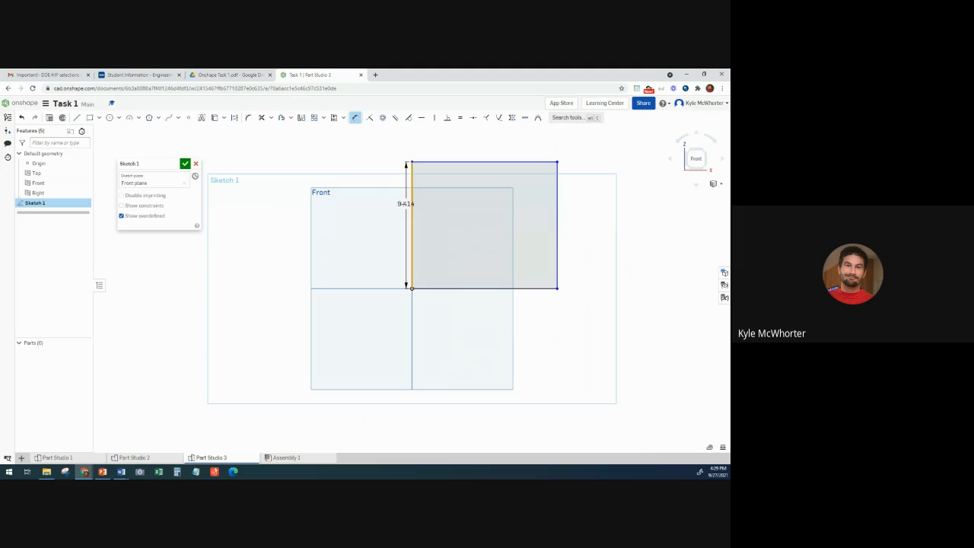
pyautogui.click(385, 211)
pyautogui.press('Return')
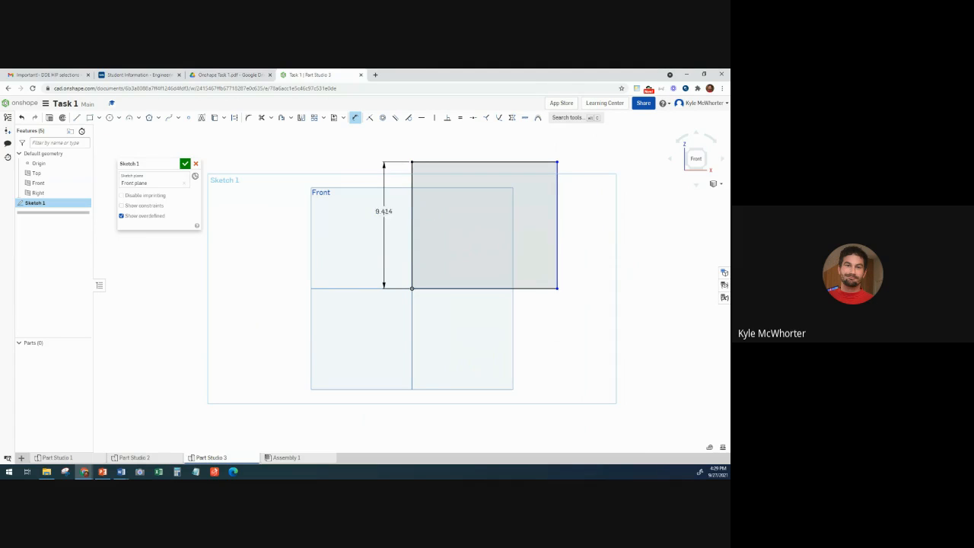
# Step: Dimension the rectangle's bottom edge to 8 cm
pyautogui.click(452, 289)
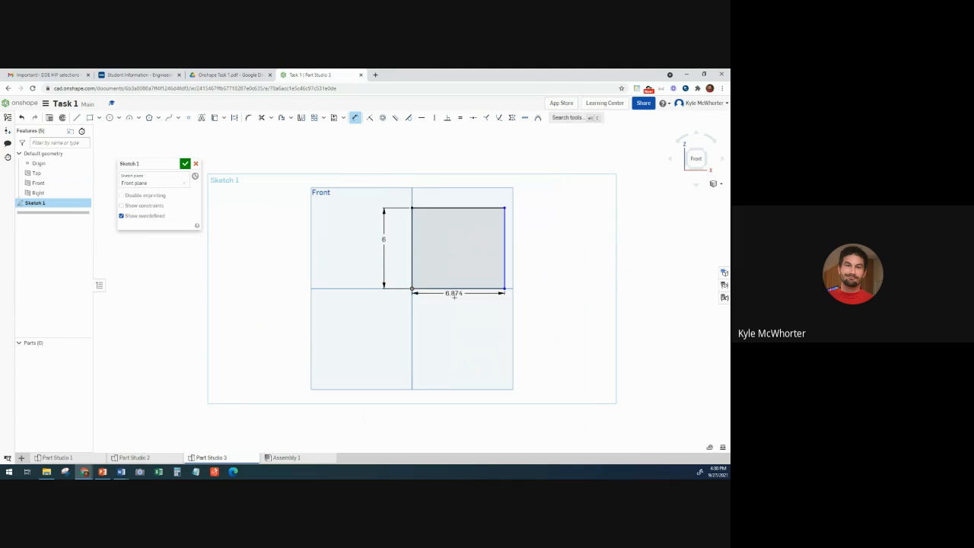
pyautogui.click(456, 305)
pyautogui.write('8')
pyautogui.press('Return')
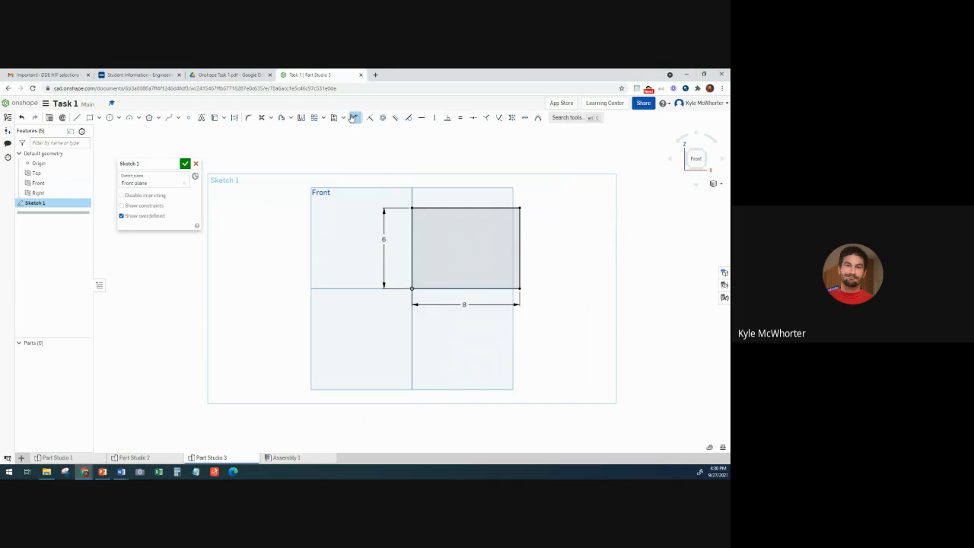
# Step: Recheck the third PDF figure and draw a diagonal line about 4 cm long across the rectangle's upper corner opposite the origin
pyautogui.click(245, 76)
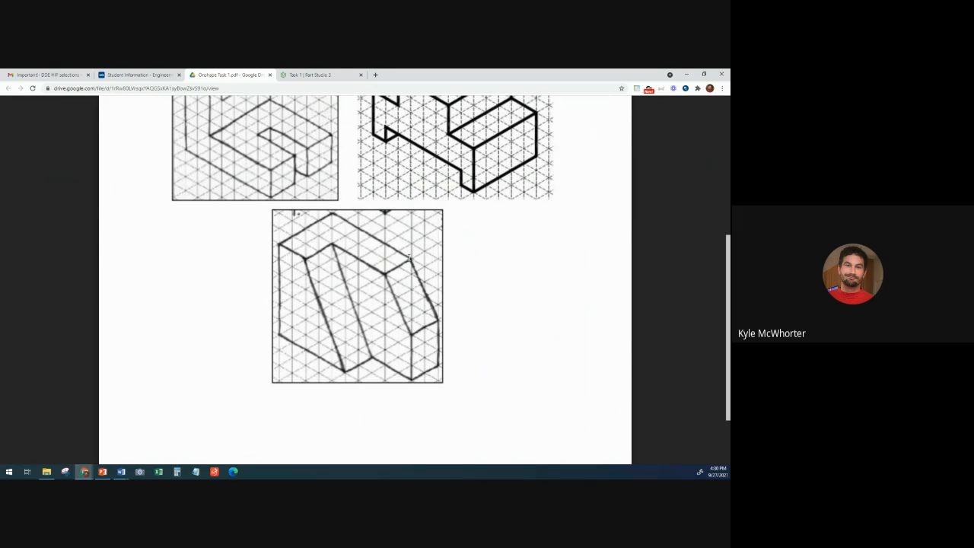
pyautogui.click(337, 75)
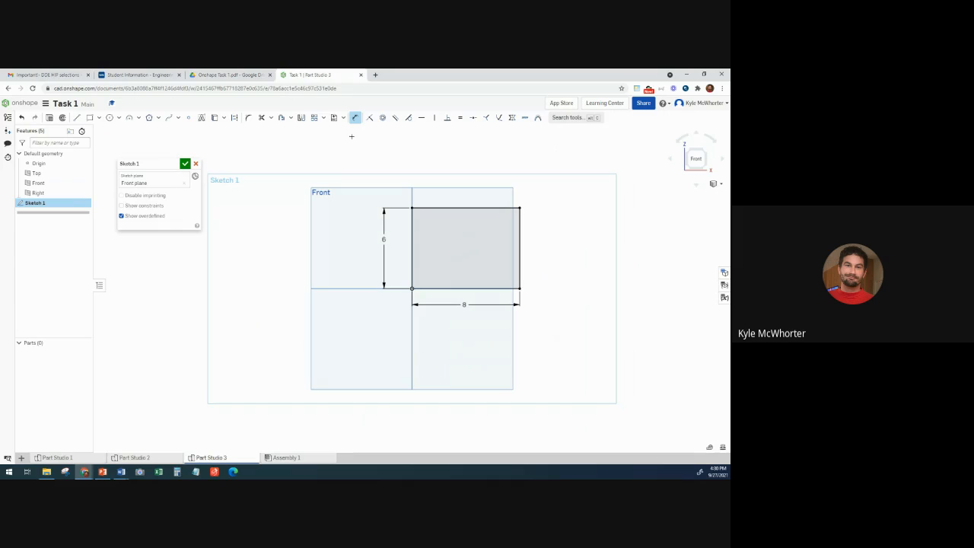
pyautogui.click(76, 118)
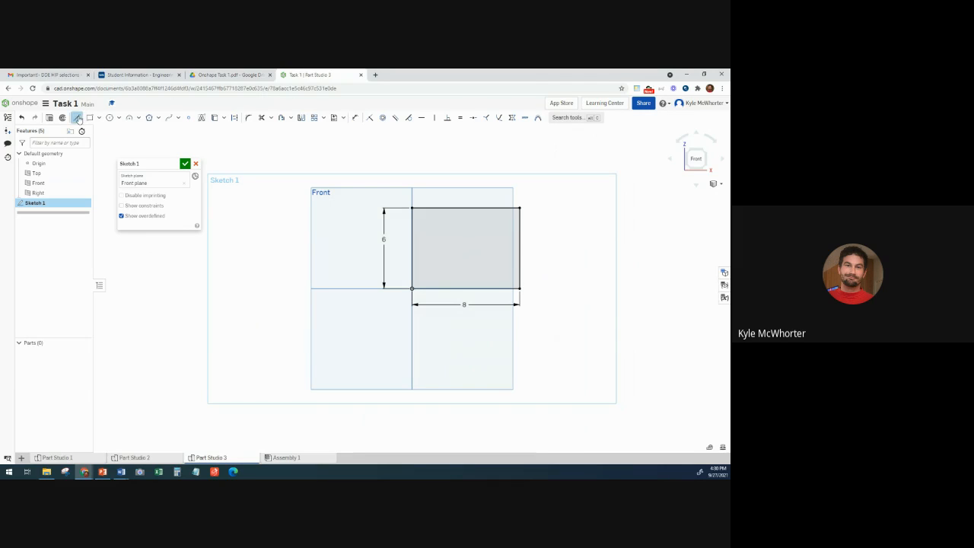
pyautogui.click(491, 207)
pyautogui.click(521, 254)
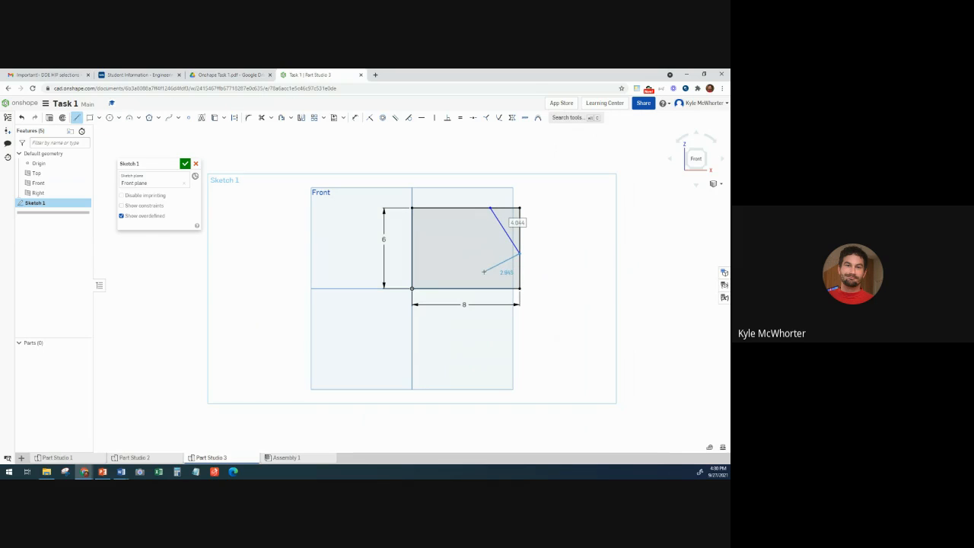
# Step: Check the third PDF figure and dimension the diagonal line's lower endpoint 3 cm above the rectangle's bottom edge
pyautogui.press('Escape')
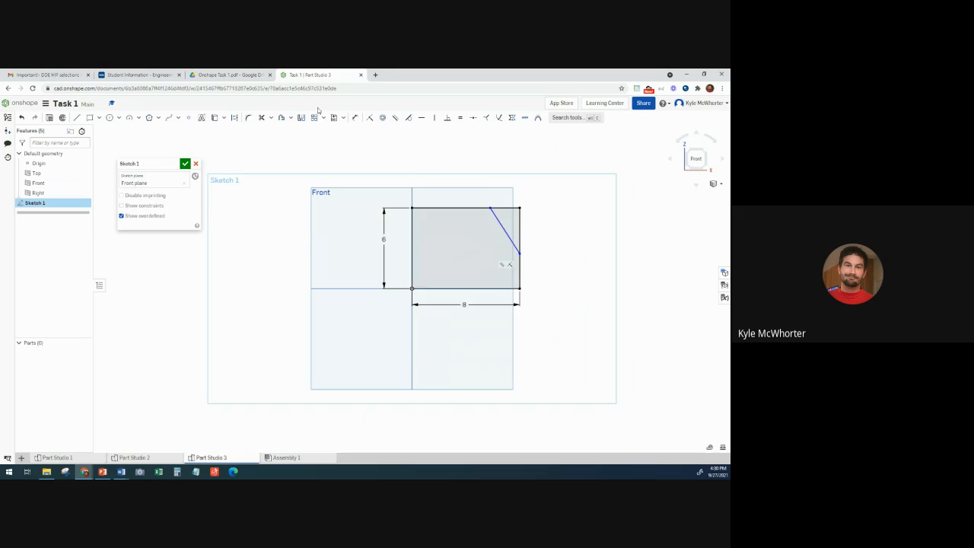
pyautogui.click(354, 117)
pyautogui.click(490, 287)
pyautogui.click(520, 253)
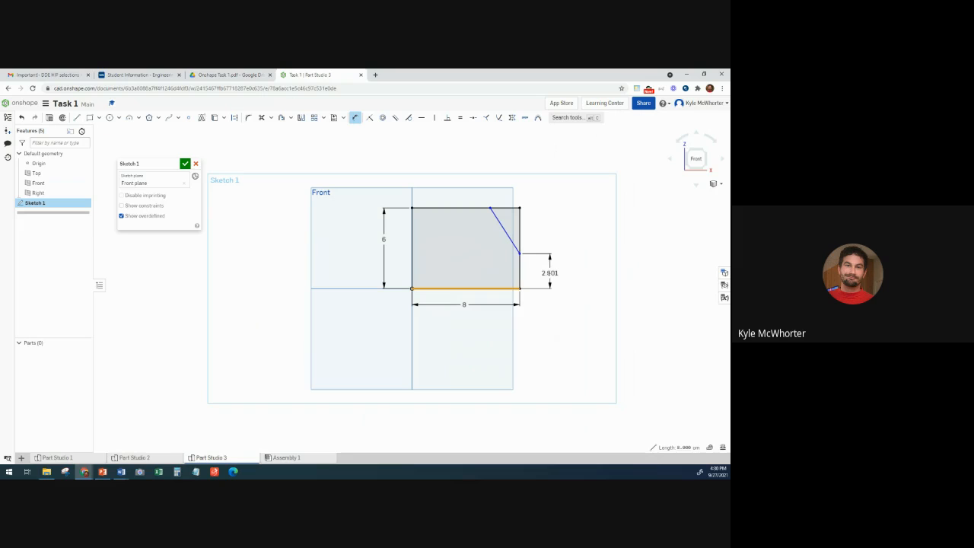
pyautogui.click(548, 272)
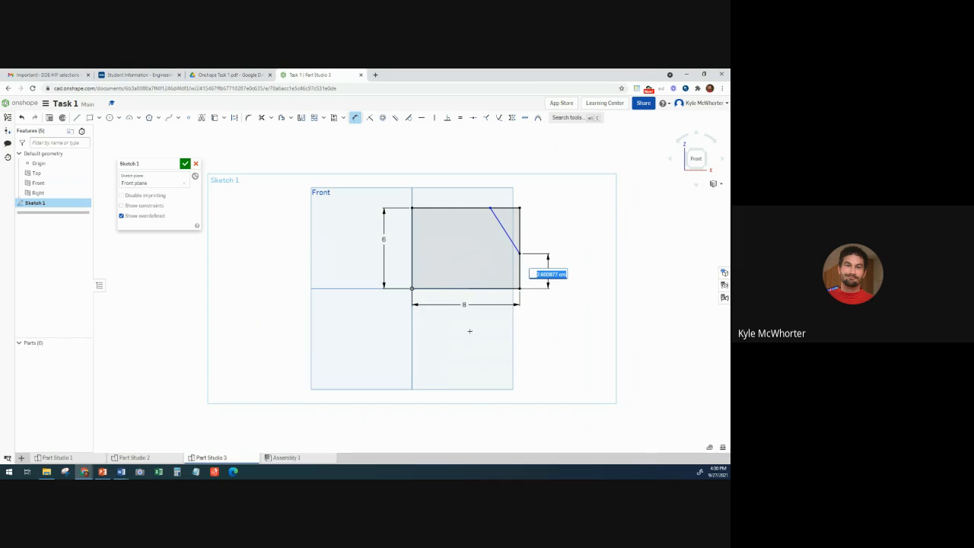
pyautogui.click(222, 76)
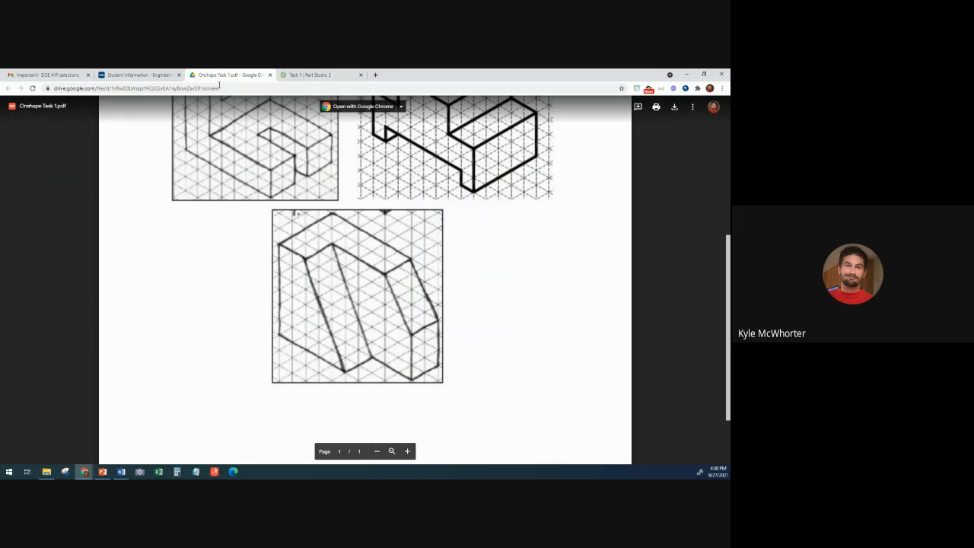
pyautogui.click(319, 76)
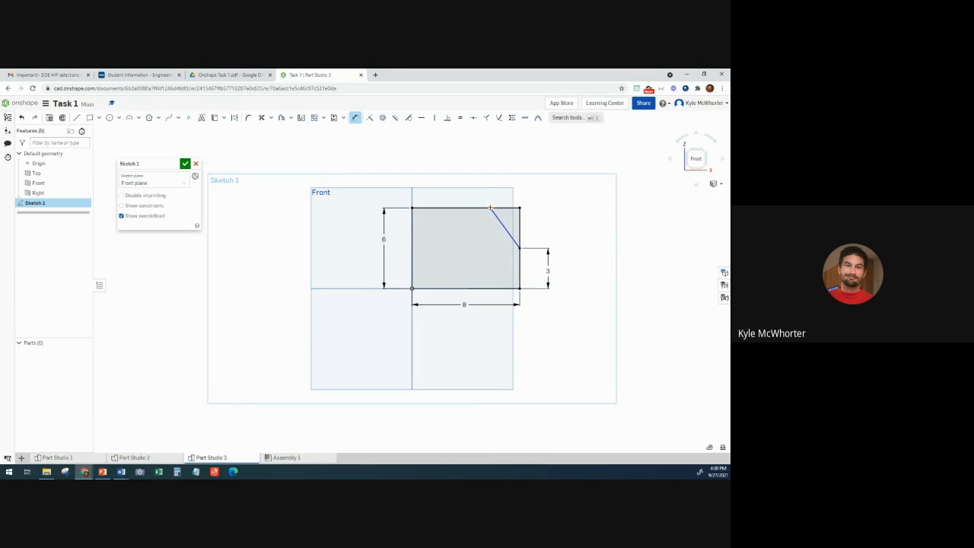
# Step: Recheck the third PDF figure, dimension the diagonal's upper endpoint 6 cm from the rectangle's vertical side at the origin, and finish the sketch
pyautogui.click(413, 222)
pyautogui.click(489, 207)
pyautogui.click(453, 182)
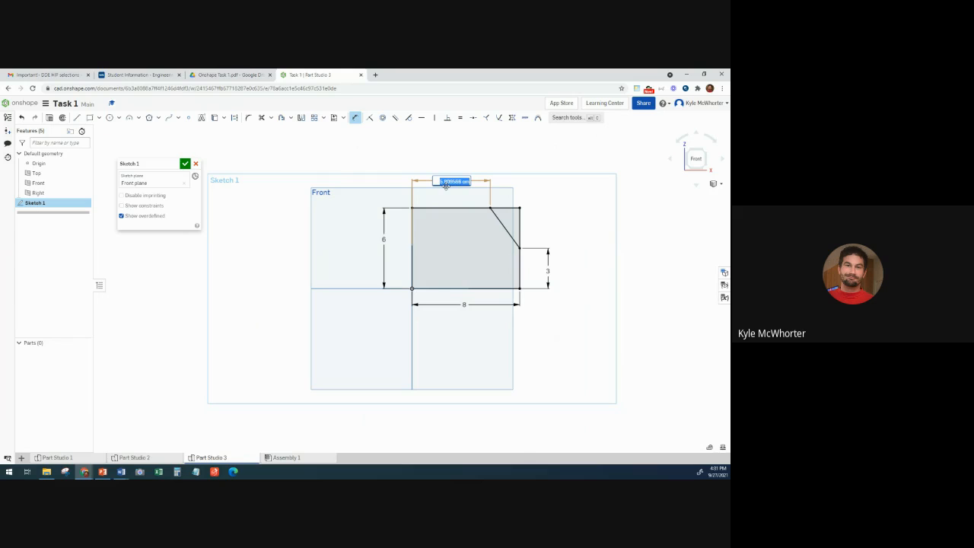
pyautogui.click(245, 75)
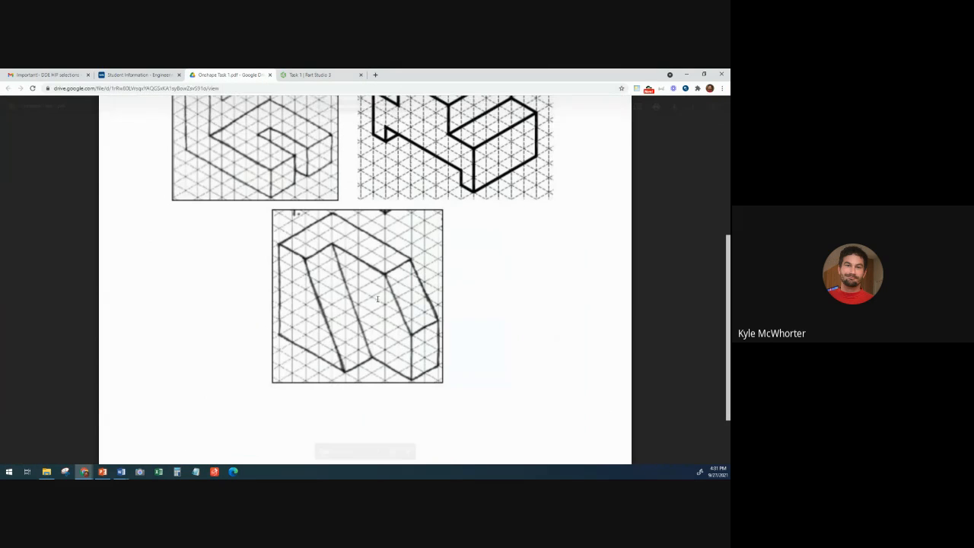
pyautogui.click(333, 74)
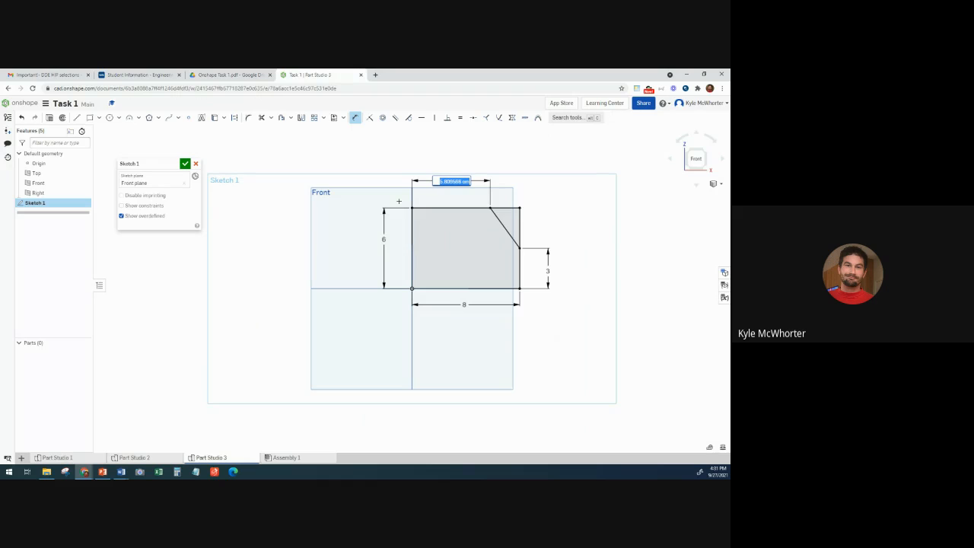
pyautogui.write('6')
pyautogui.press('Return')
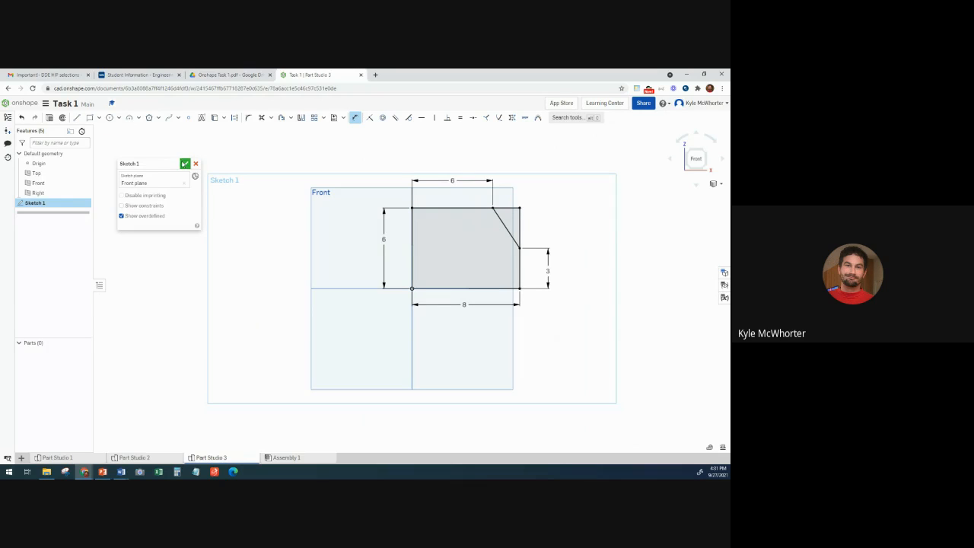
pyautogui.click(185, 164)
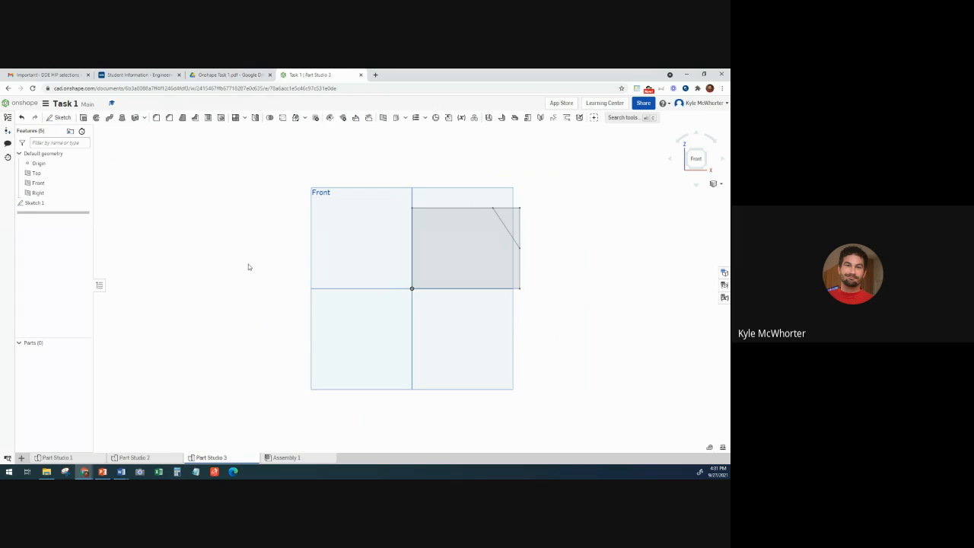
# Step: Hide the default planes and extrude the large sketch region without the cut-off corner as a new solid 2 cm deep, matching the PDF figure
pyautogui.press('p')
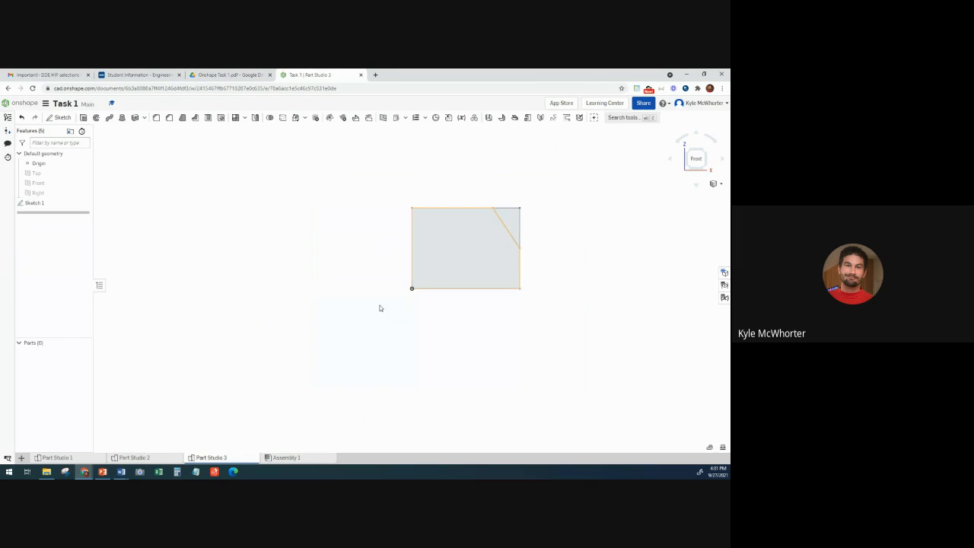
pyautogui.moveTo(347, 315); pyautogui.dragTo(330, 333, button='right')
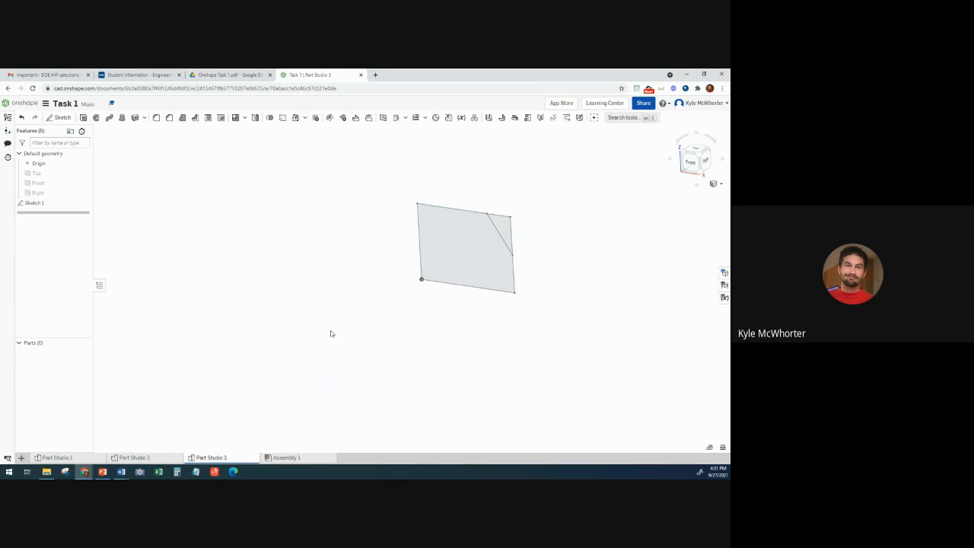
pyautogui.click(458, 244)
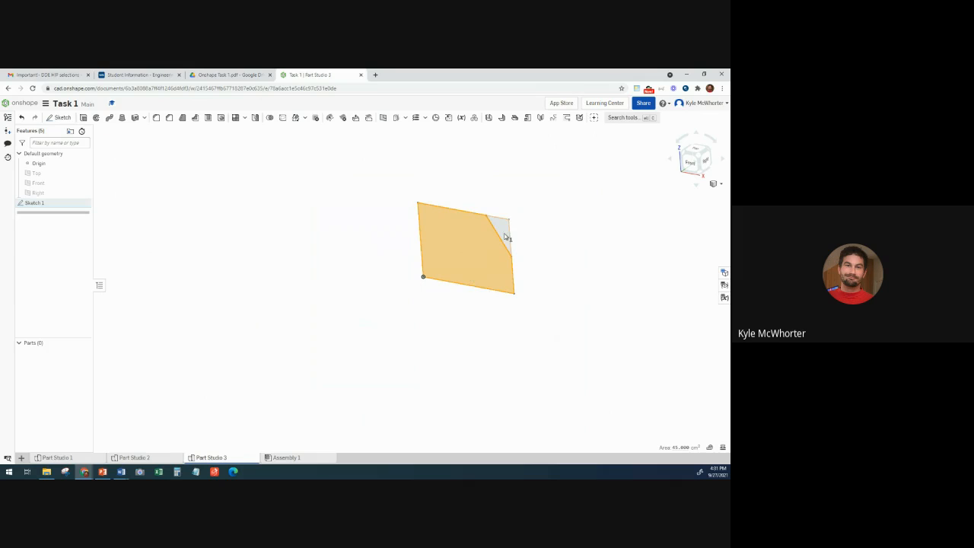
pyautogui.click(84, 117)
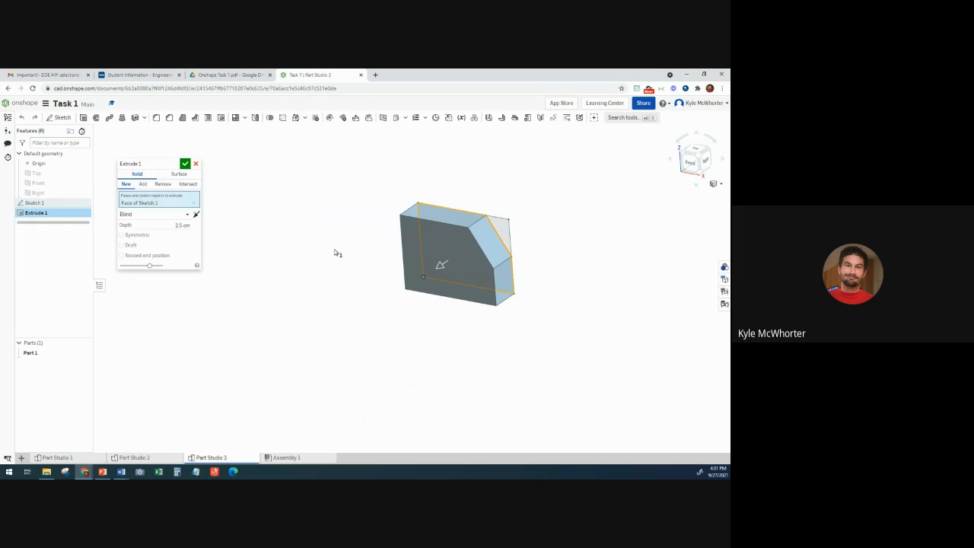
pyautogui.click(252, 75)
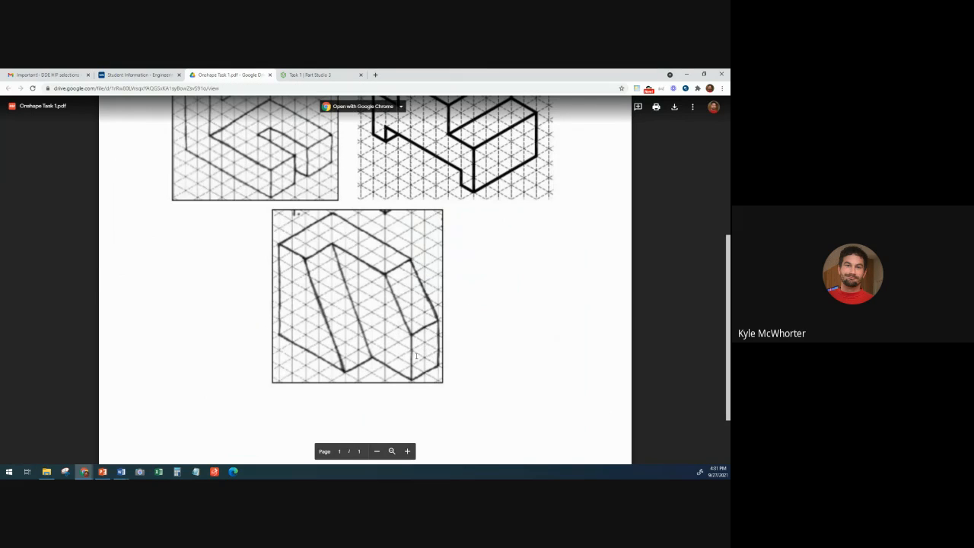
pyautogui.click(308, 74)
pyautogui.click(172, 225)
pyautogui.write('2')
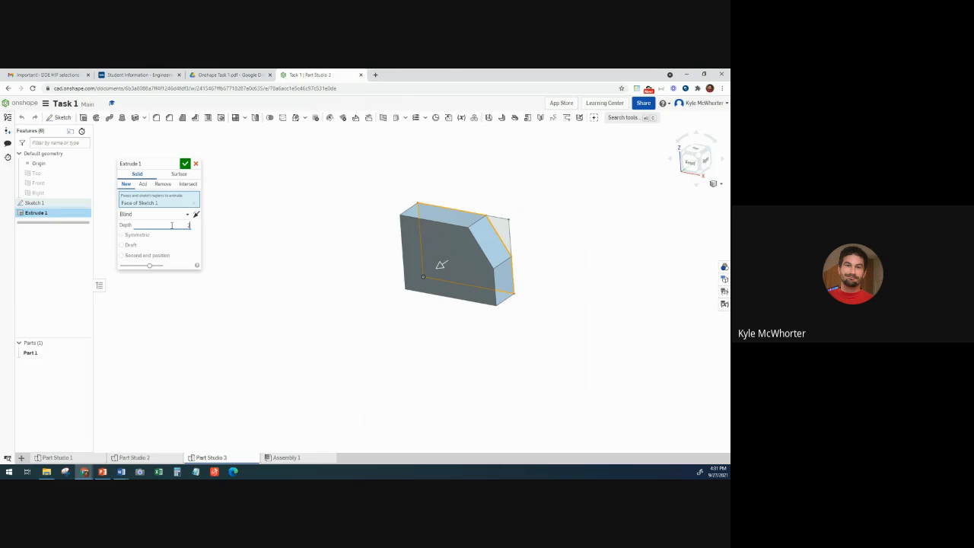
pyautogui.press('Return')
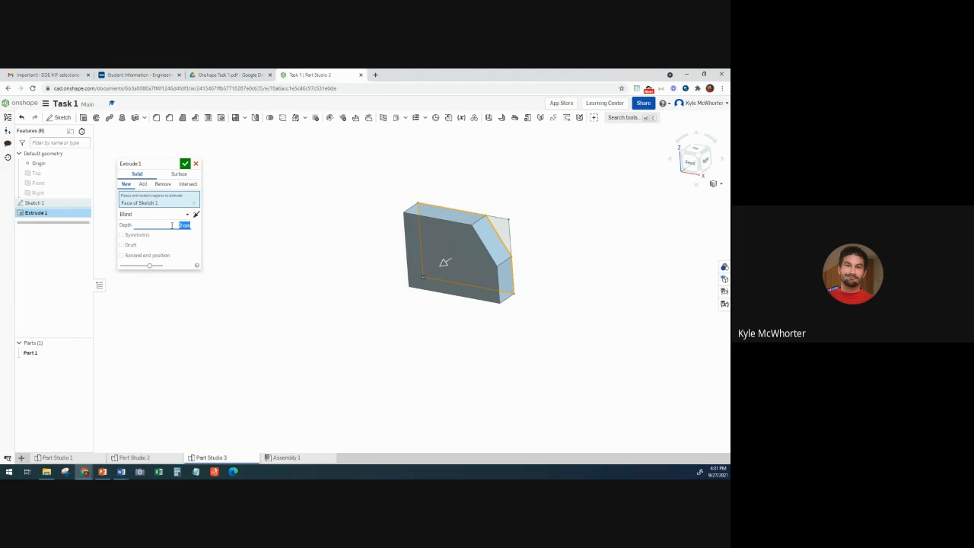
pyautogui.click(186, 164)
# Step: Recheck the third PDF figure and start a sketch on the solid's large front face, viewed straight on
pyautogui.moveTo(363, 334); pyautogui.dragTo(349, 330, button='right')
pyautogui.click(212, 75)
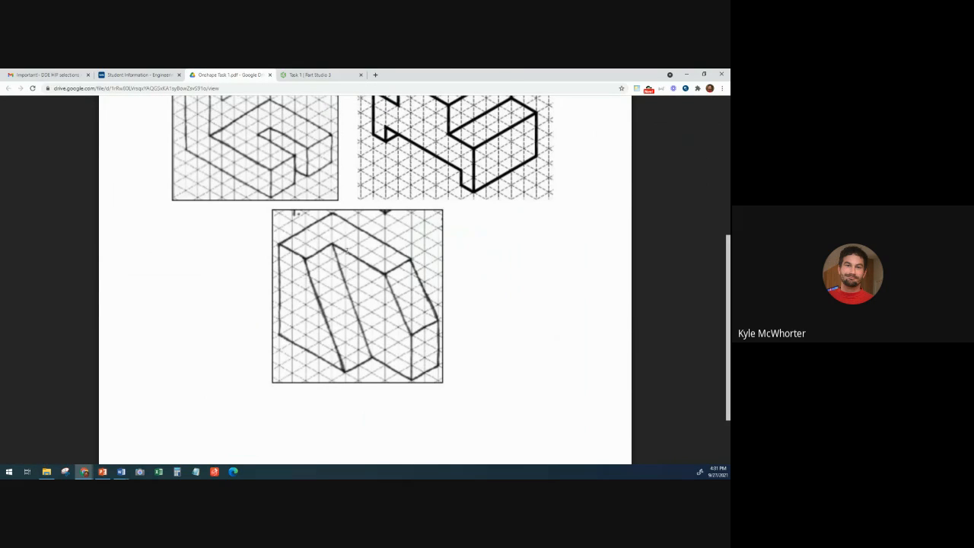
pyautogui.click(311, 74)
pyautogui.click(460, 255)
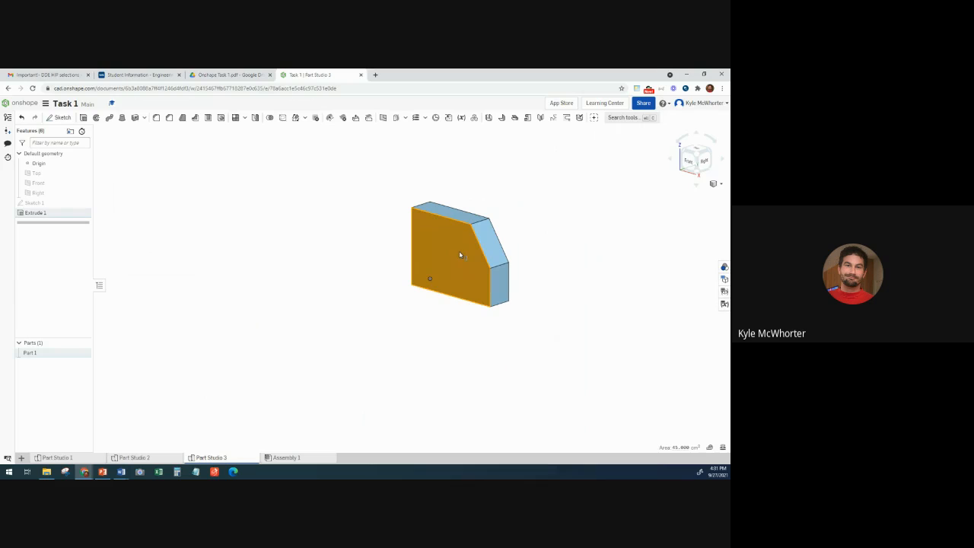
pyautogui.click(62, 118)
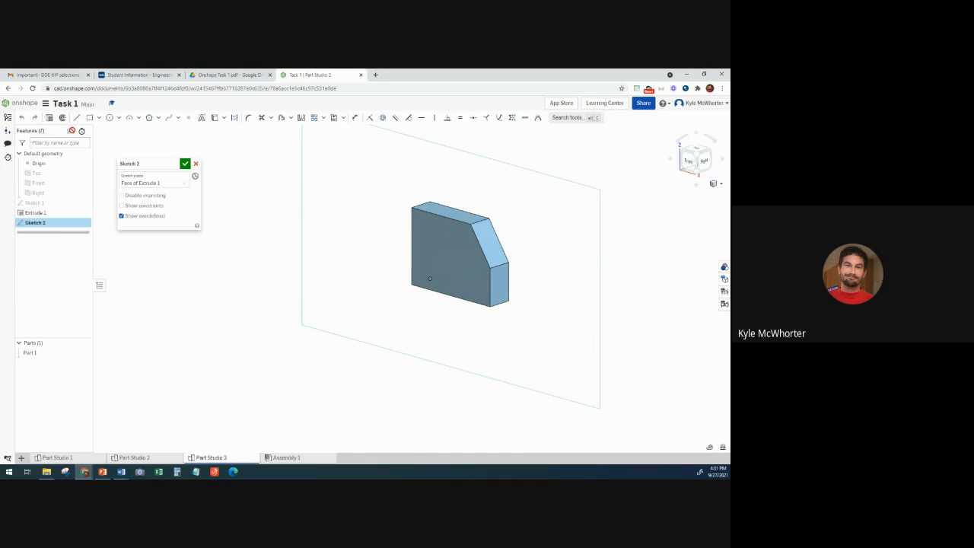
pyautogui.press('n')
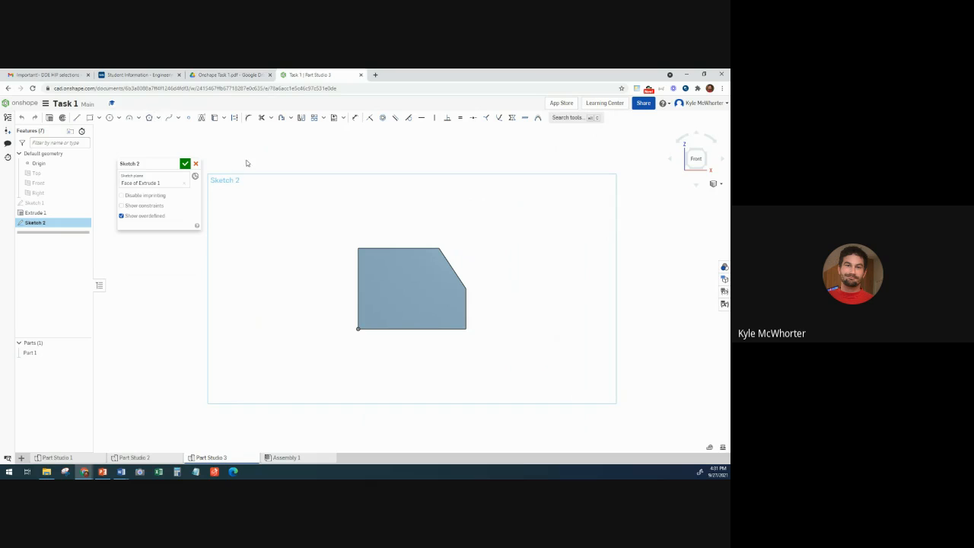
# Step: Draw a closed four-line profile at the origin side of the face, with a slanted line from the top edge and a bottom line about 5.2 cm long
pyautogui.click(76, 118)
pyautogui.click(230, 76)
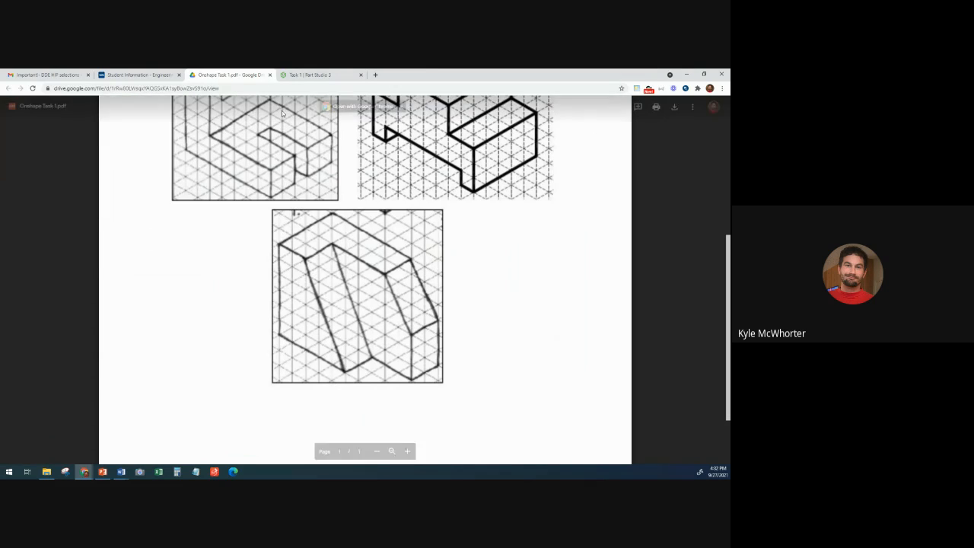
pyautogui.click(309, 75)
pyautogui.click(358, 249)
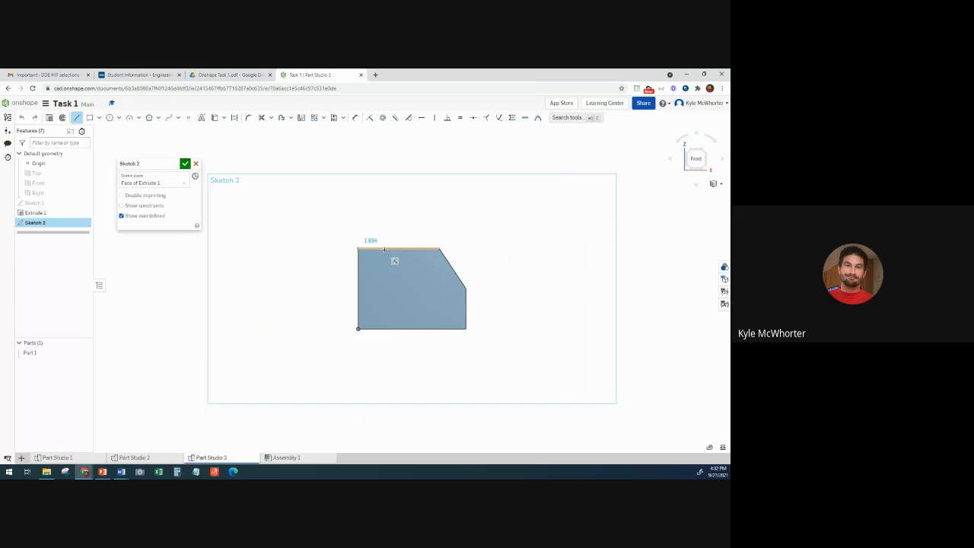
pyautogui.click(429, 329)
pyautogui.click(358, 329)
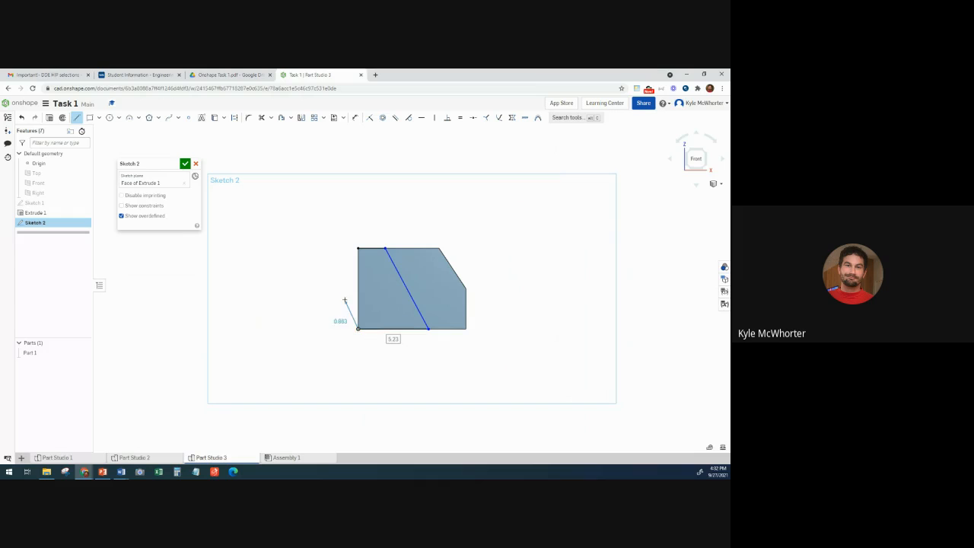
pyautogui.click(358, 249)
pyautogui.press('Escape')
# Step: Compare the sketch with the third PDF figure and dimension the profile's top line to 2 cm
pyautogui.moveTo(326, 293); pyautogui.dragTo(299, 304, button='right')
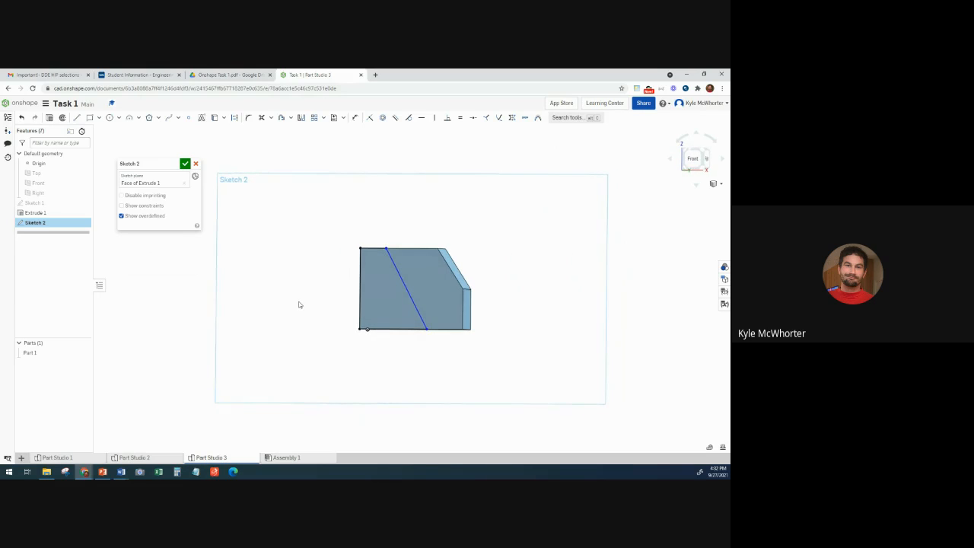
pyautogui.click(371, 267)
pyautogui.moveTo(380, 356); pyautogui.dragTo(378, 367, button='right')
pyautogui.click(254, 75)
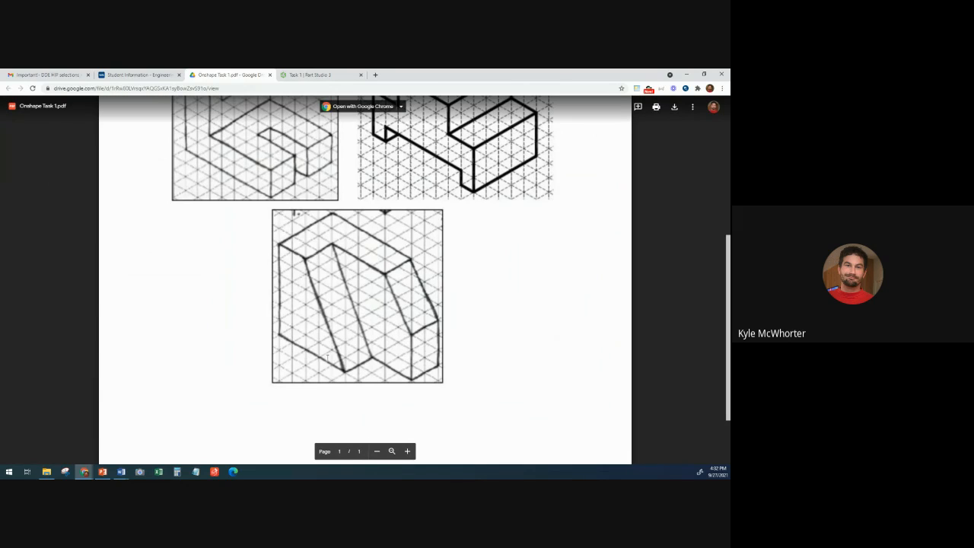
pyautogui.click(339, 75)
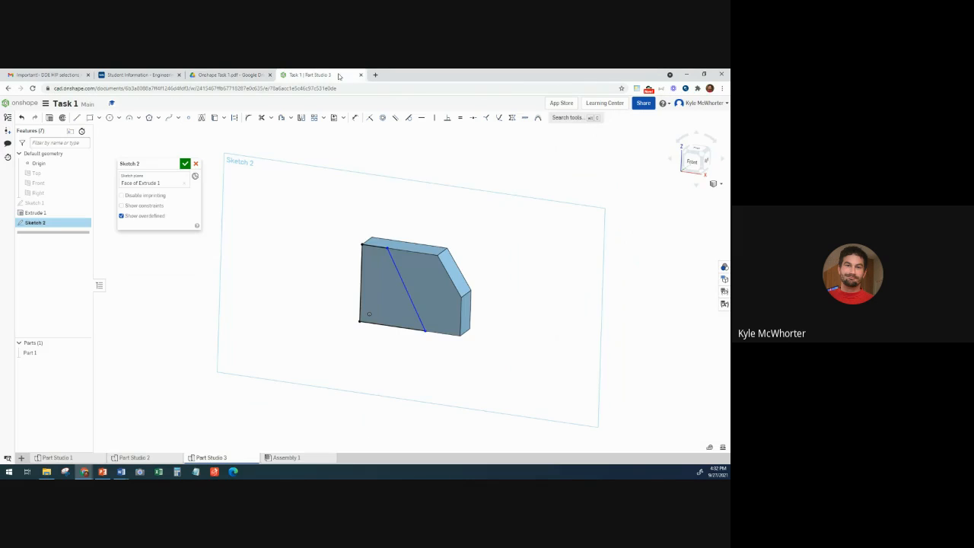
pyautogui.click(355, 118)
pyautogui.click(375, 246)
pyautogui.click(379, 218)
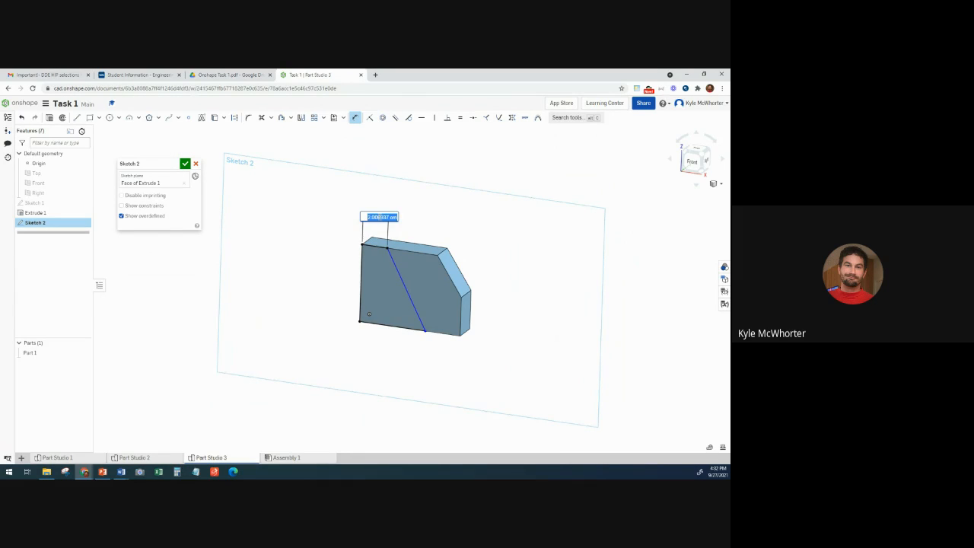
pyautogui.write('2')
pyautogui.press('Return')
# Step: Dimension the profile's bottom line to 5 cm and finish the sketch
pyautogui.press('n')
pyautogui.click(385, 329)
pyautogui.click(386, 347)
pyautogui.write('9')
pyautogui.press('Return')
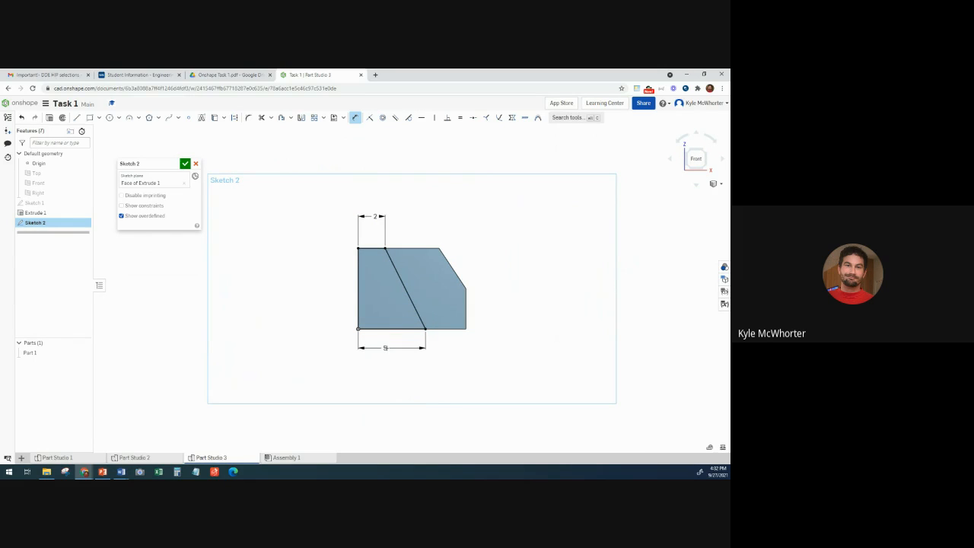
pyautogui.press('n')
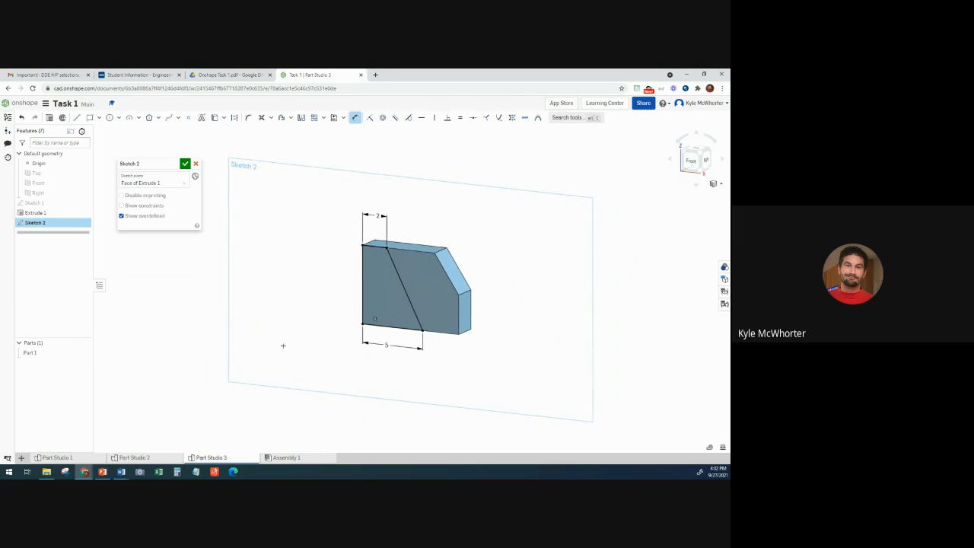
pyautogui.click(185, 164)
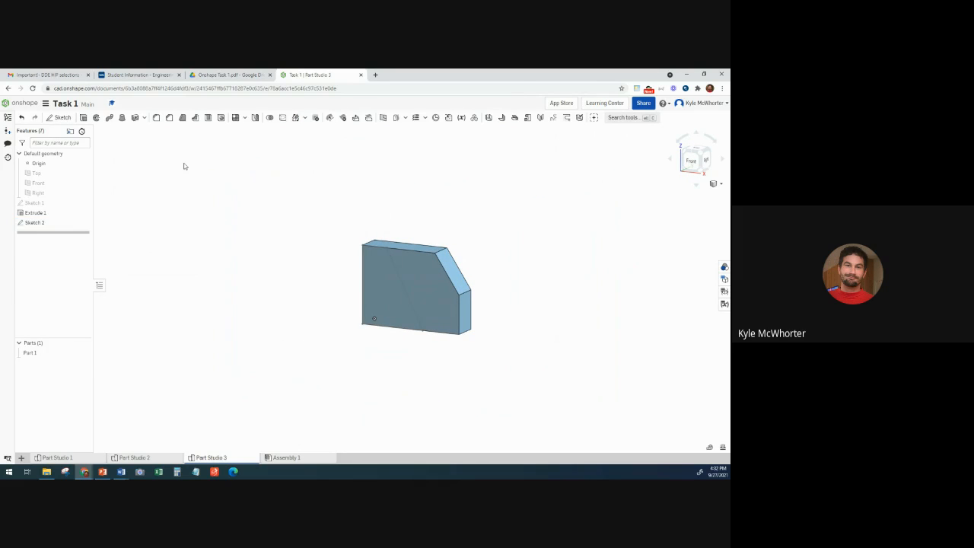
# Step: Check the third PDF figure and extrude the slanted four-sided region 2 cm outward, added to the existing part
pyautogui.click(387, 282)
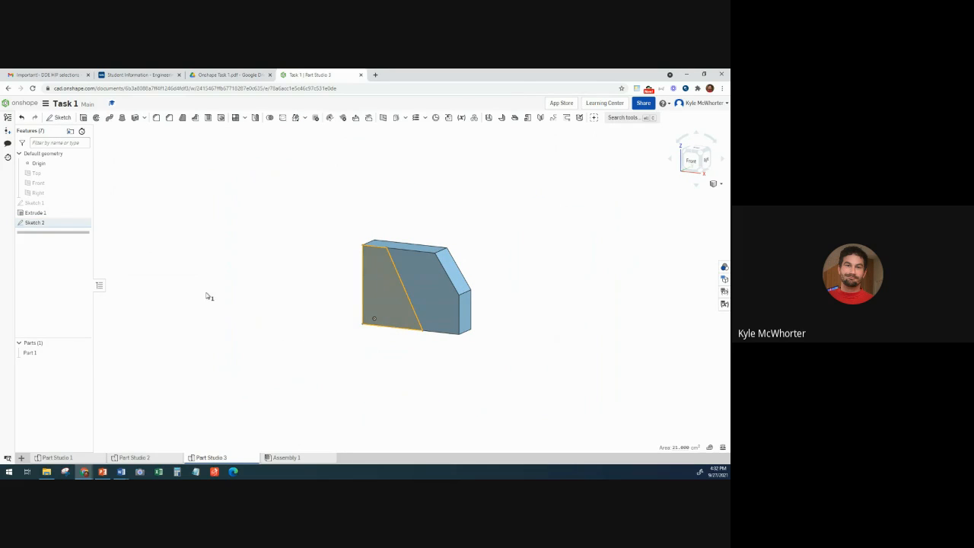
pyautogui.click(250, 76)
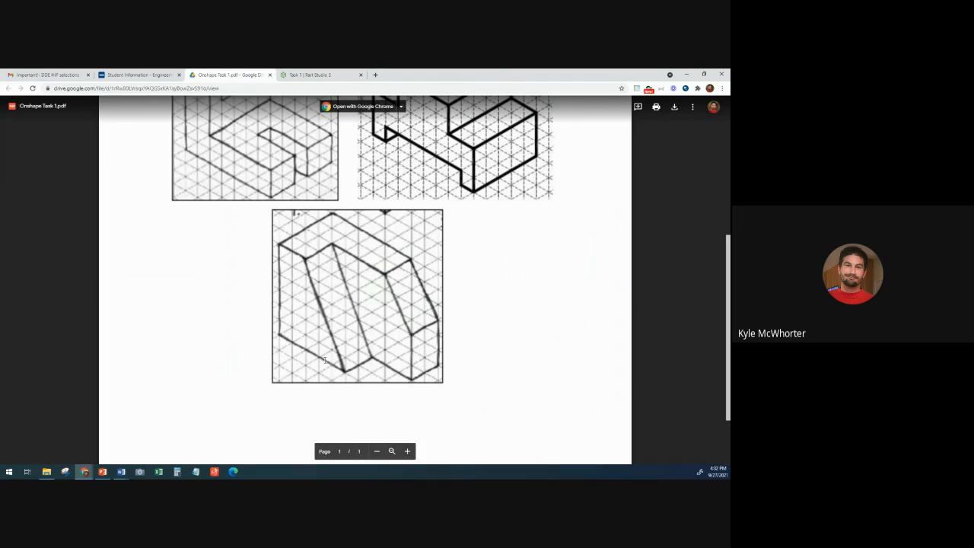
pyautogui.click(319, 74)
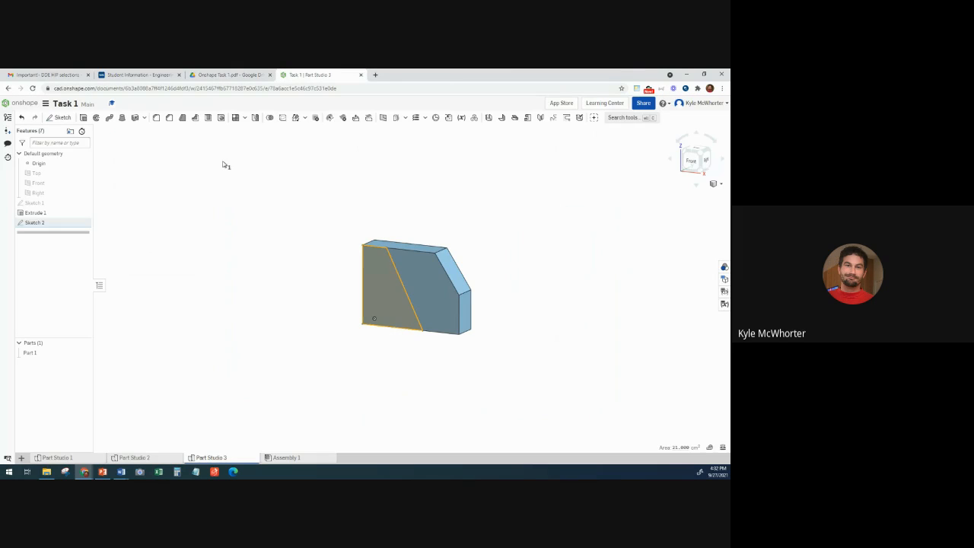
pyautogui.click(84, 118)
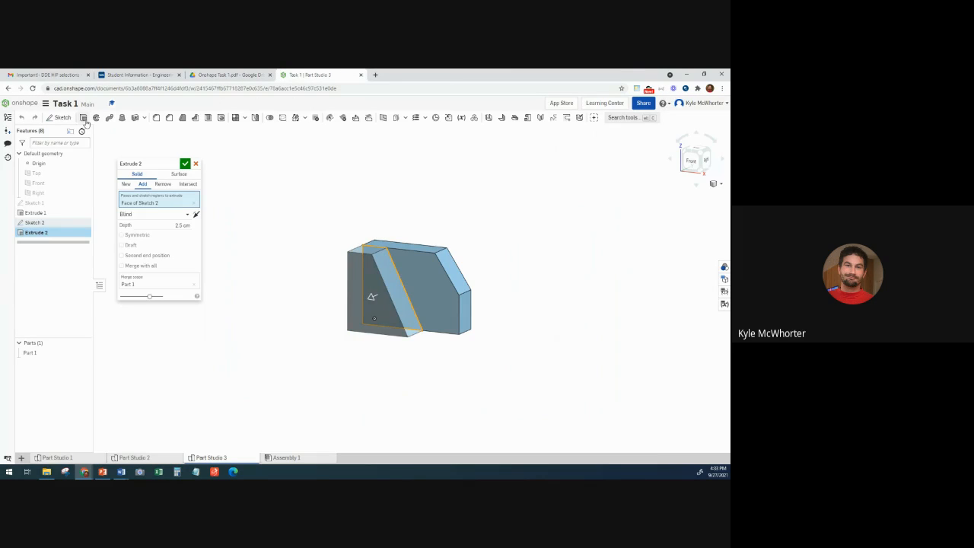
pyautogui.click(152, 225)
pyautogui.write('2')
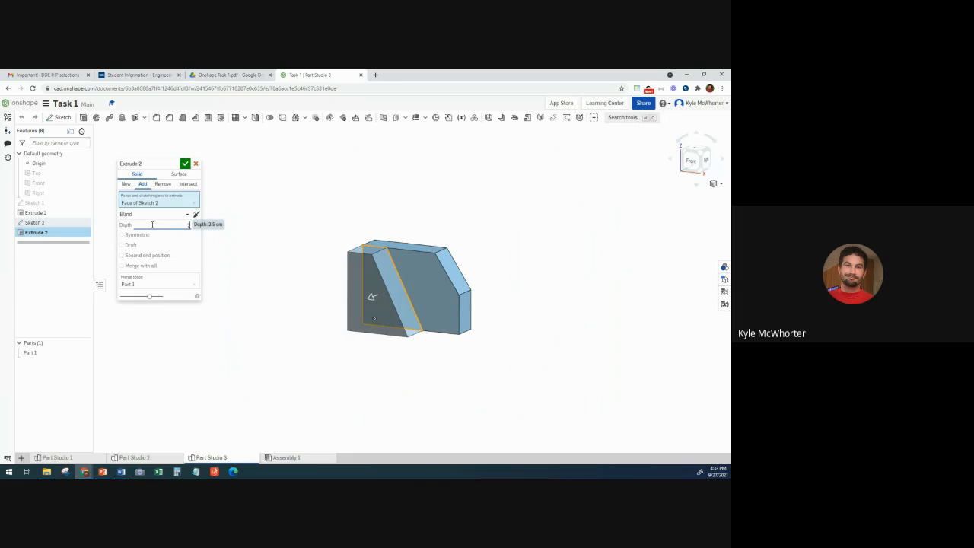
pyautogui.click(185, 163)
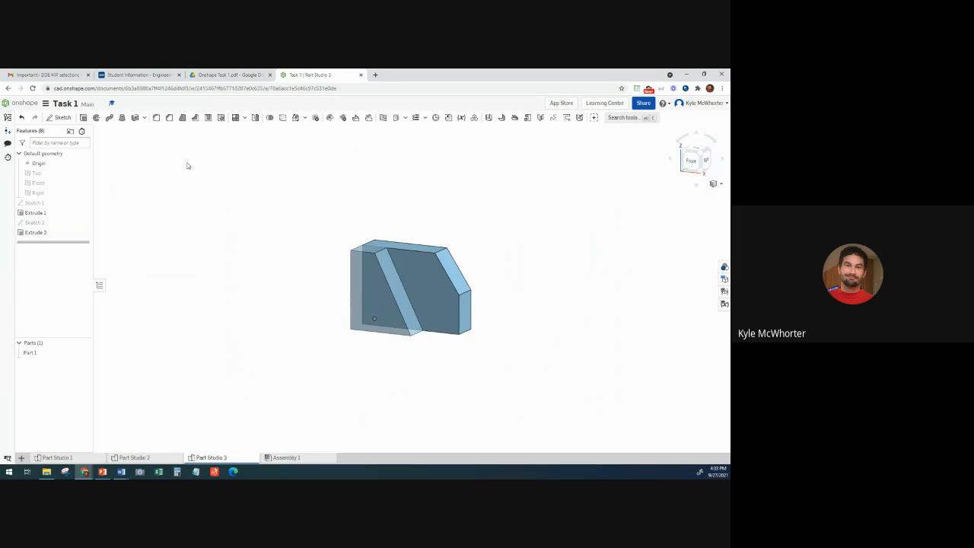
pyautogui.moveTo(298, 292)
pyautogui.mouseDown(button='right')
pyautogui.moveTo(282, 302)
pyautogui.moveTo(294, 306)
pyautogui.moveTo(297, 297)
pyautogui.mouseUp(button='right')
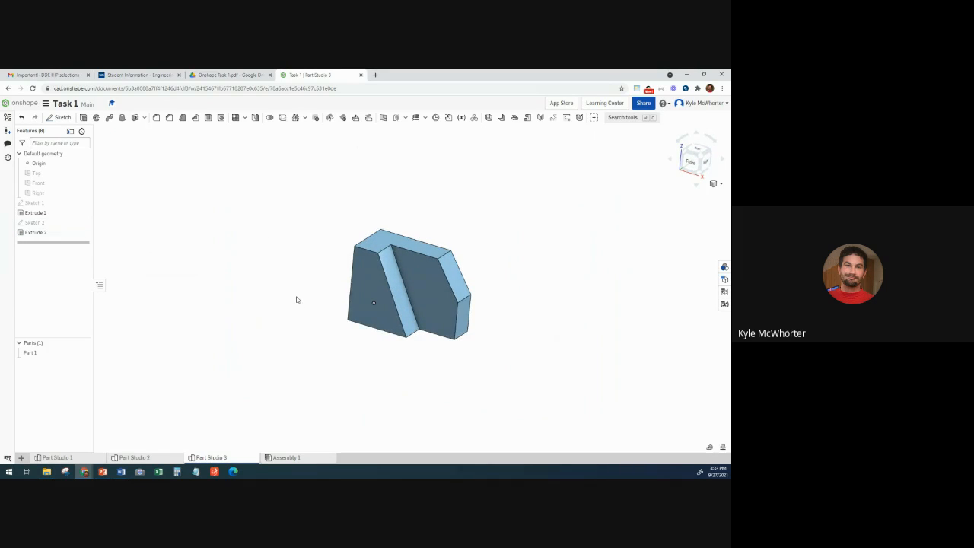
pyautogui.scroll(5, 309, 296)
pyautogui.moveTo(328, 329); pyautogui.dragTo(326, 330, button='right')
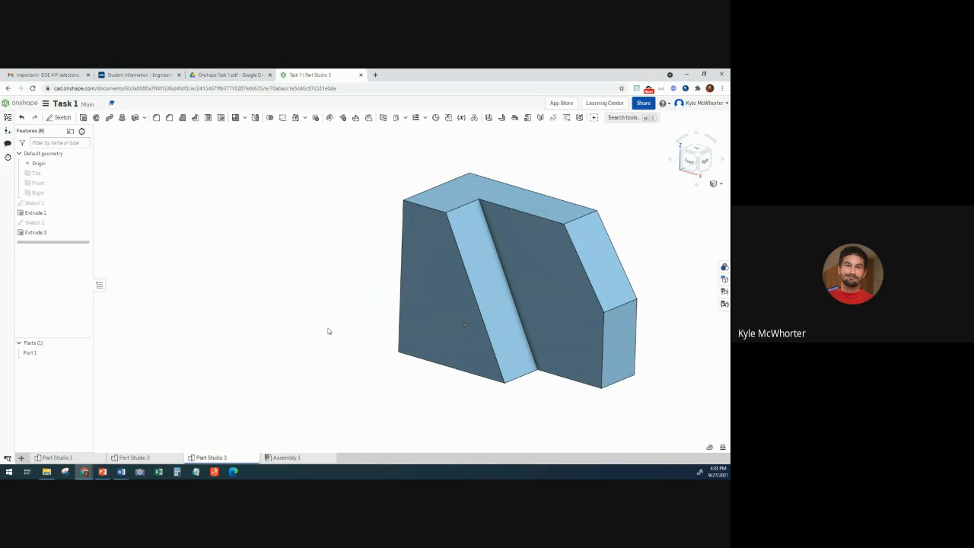